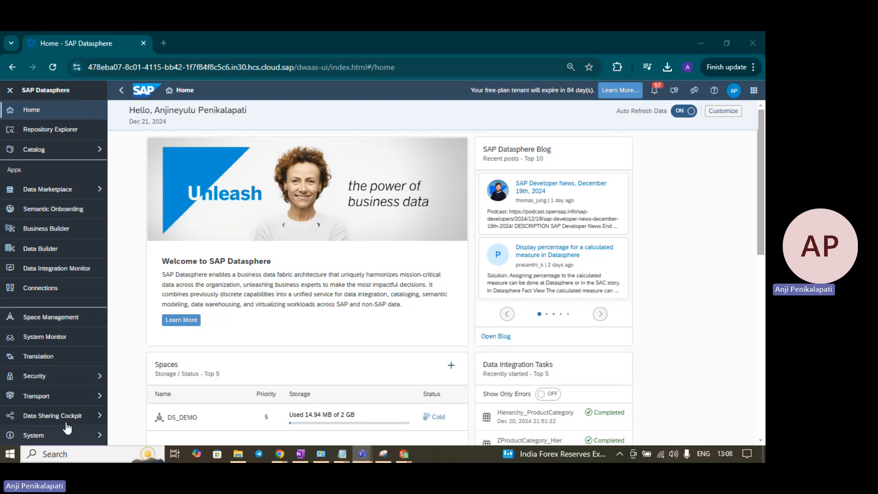
Step: Bring up the Security flyout with Users, Roles, Authorization Overview and Activities, closing and reopening it
click(88, 383)
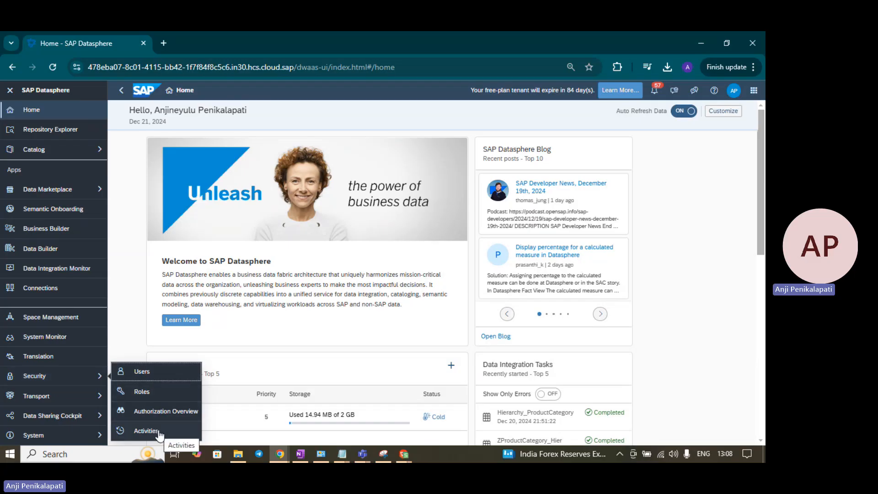
click(119, 305)
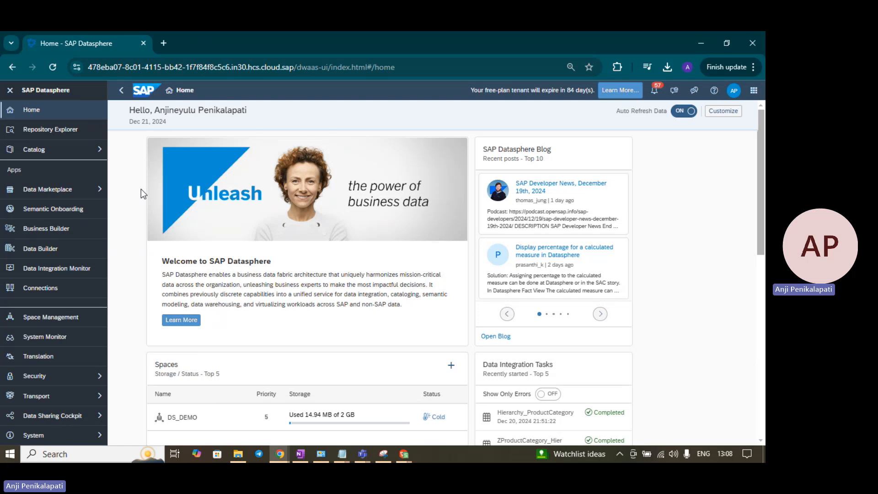
click(95, 379)
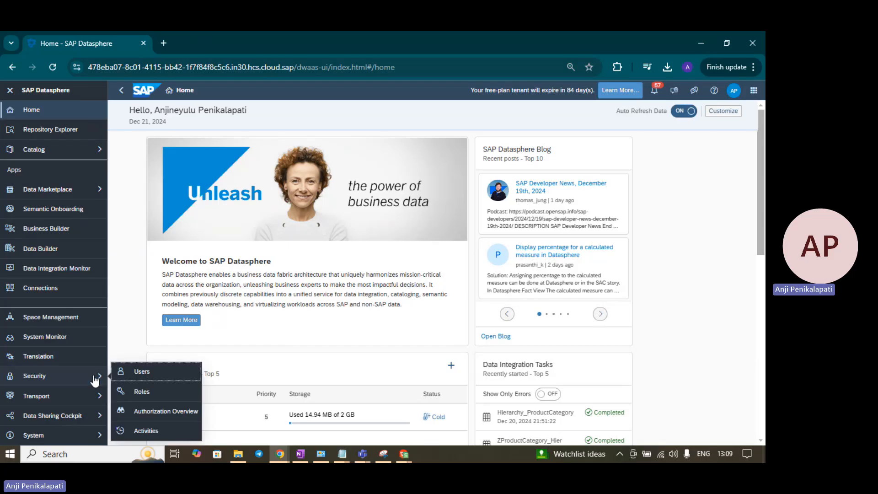
Step: Go to the Users list and check the account details in the profile Settings dialog
click(127, 373)
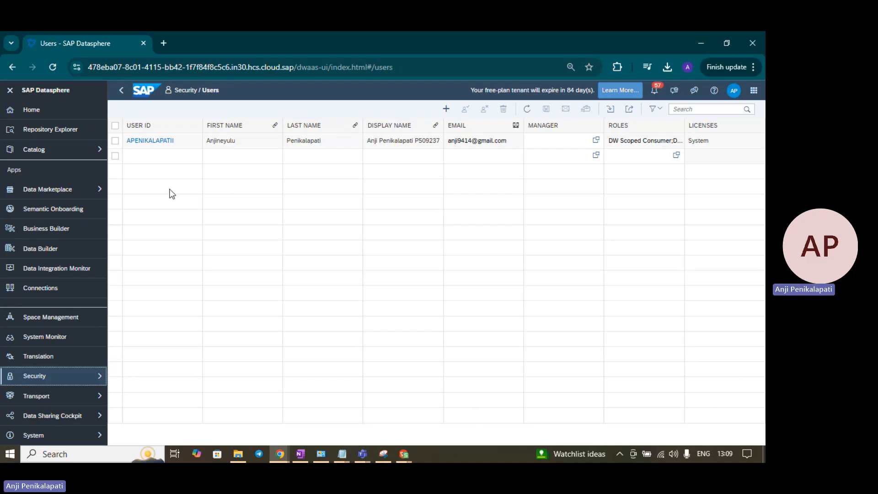
click(160, 160)
click(734, 91)
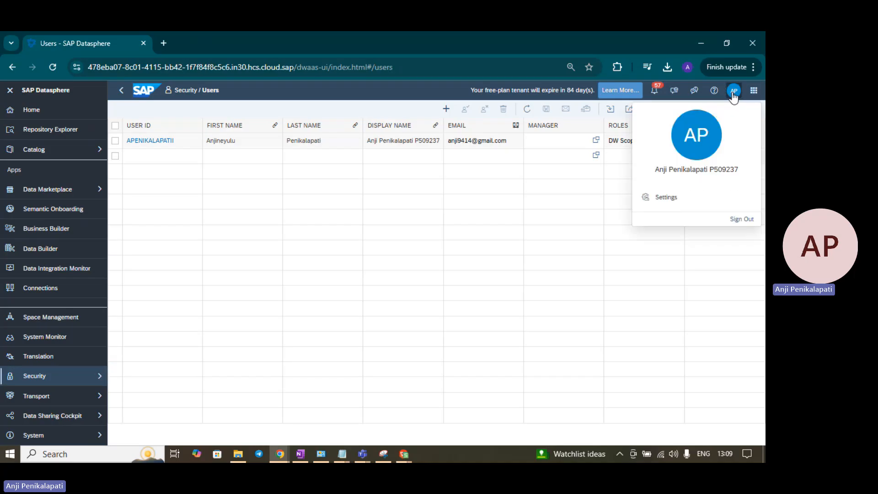
click(691, 199)
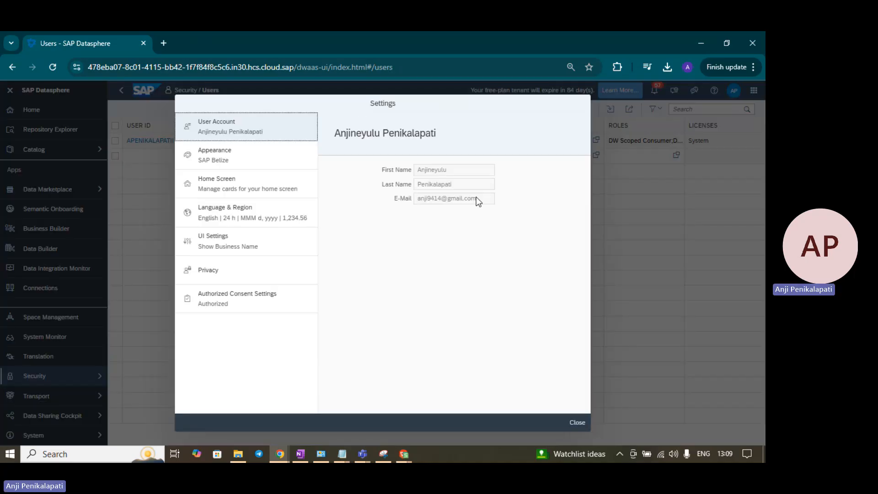
drag(476, 198, 412, 214)
click(573, 424)
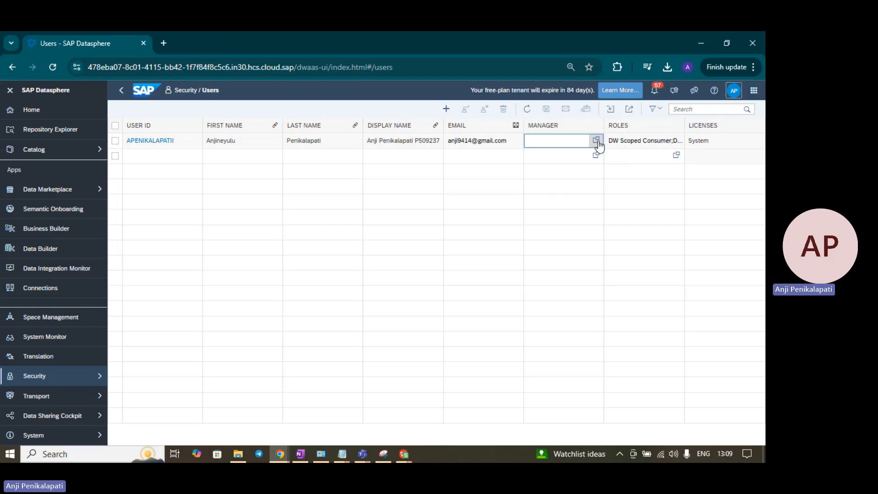
click(671, 139)
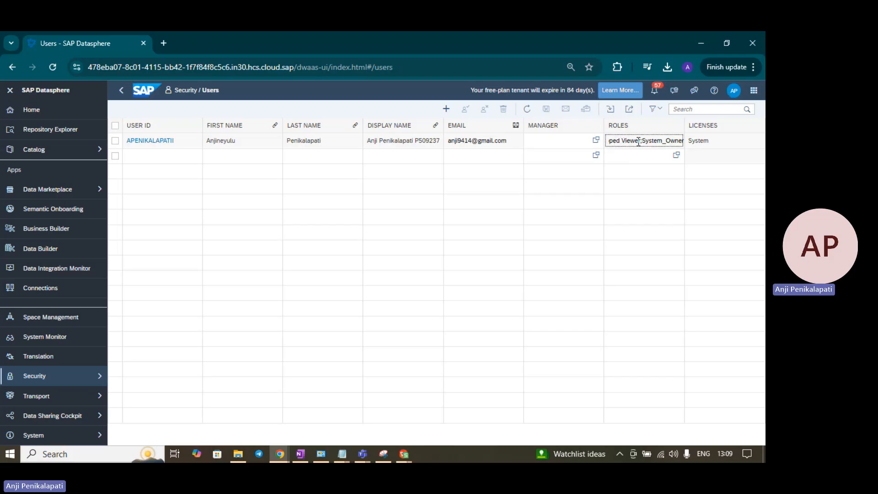
drag(638, 141, 685, 147)
click(647, 142)
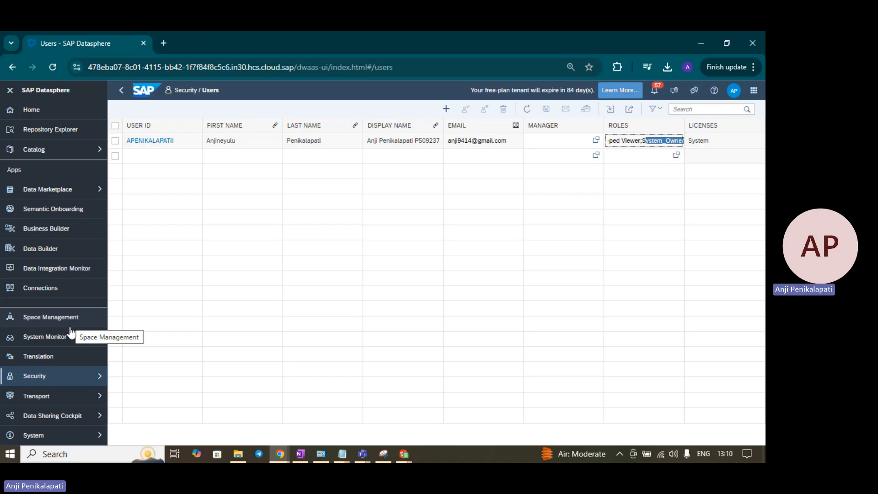
Step: Open the Authorization Overview of seven role assignments and toggle its Filter By panel off and on
click(76, 376)
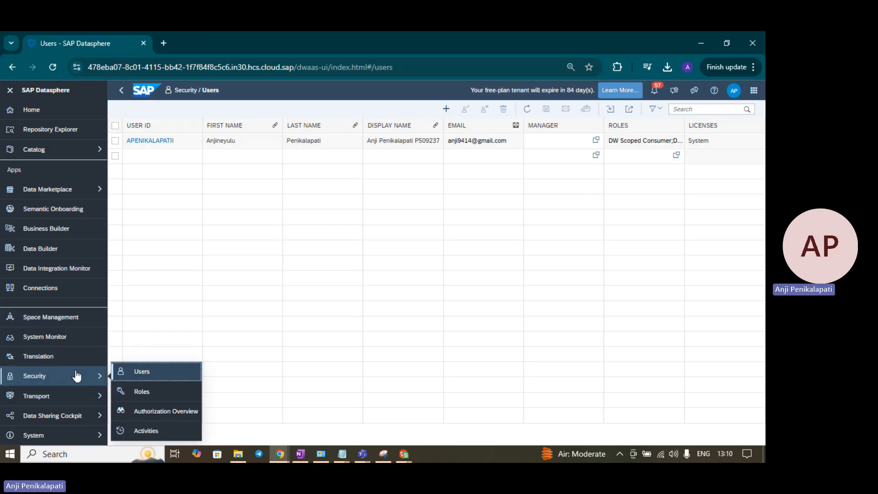
click(163, 416)
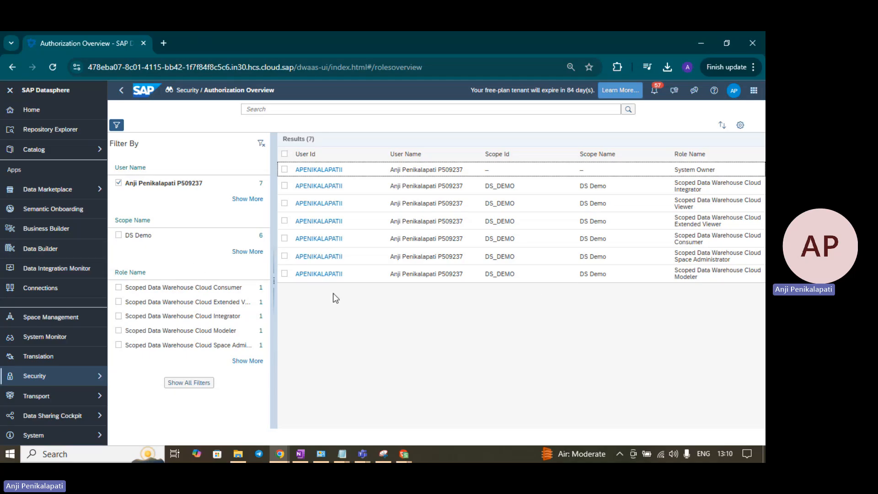
click(117, 126)
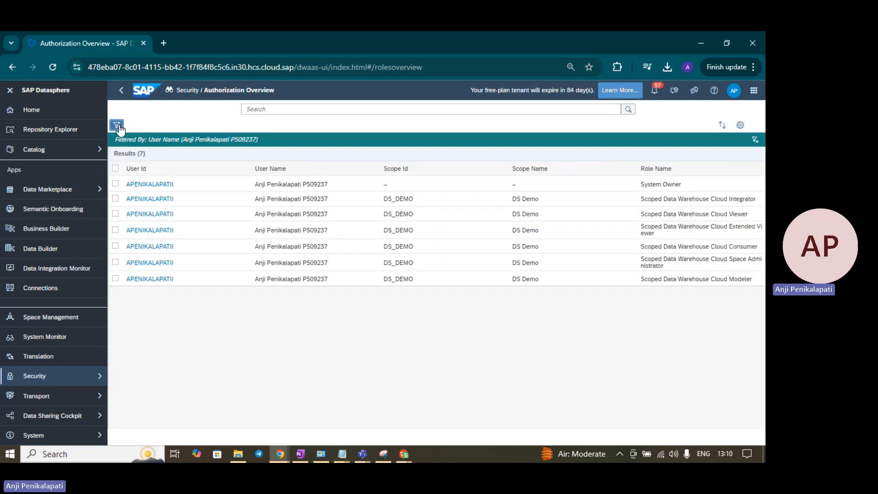
click(117, 125)
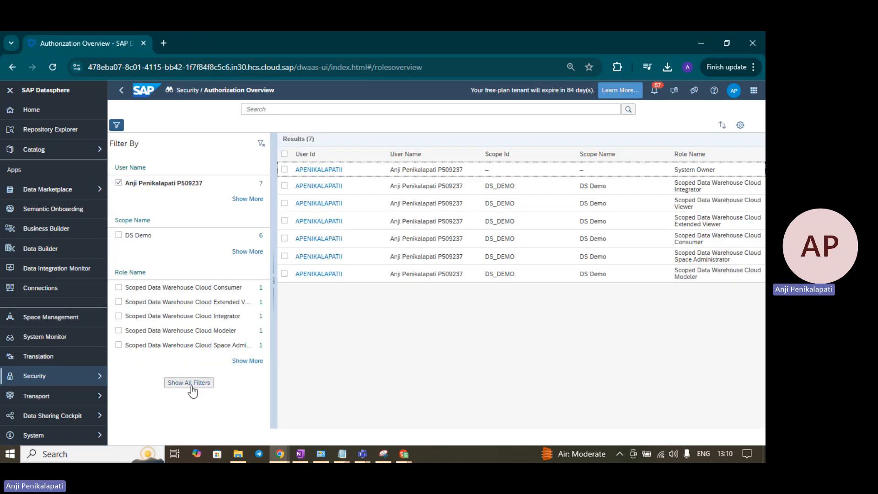
Step: Review the Role Name filter in Filter Settings, cancel it, and return to Security > Users
click(192, 388)
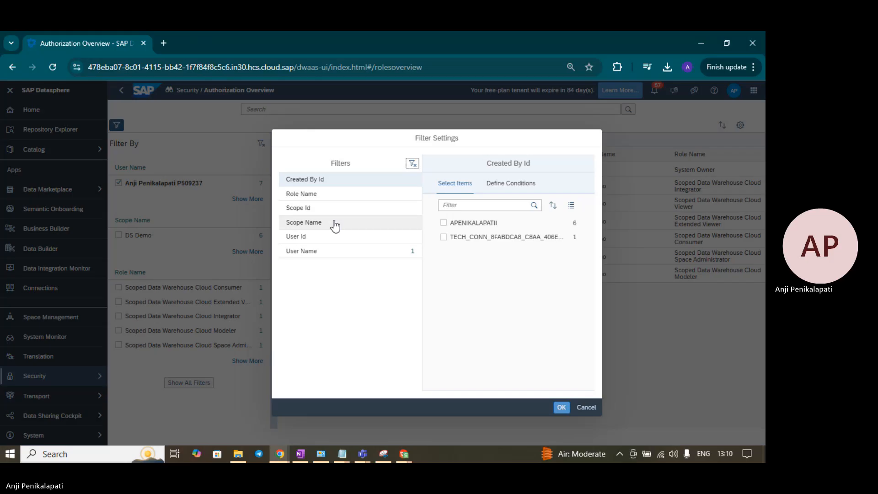
click(302, 194)
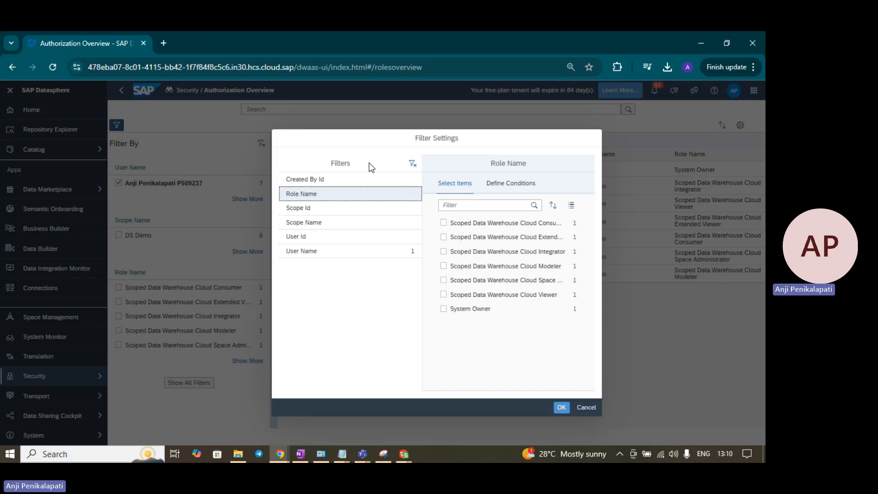
click(585, 412)
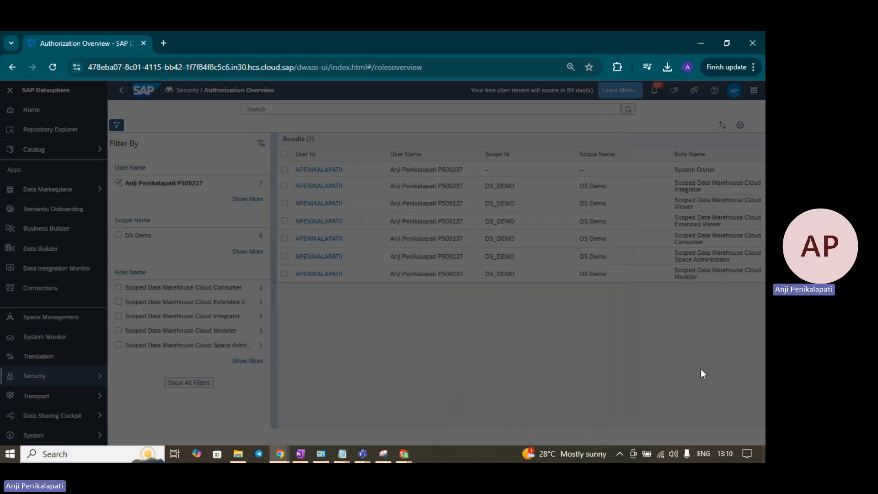
click(55, 375)
click(166, 371)
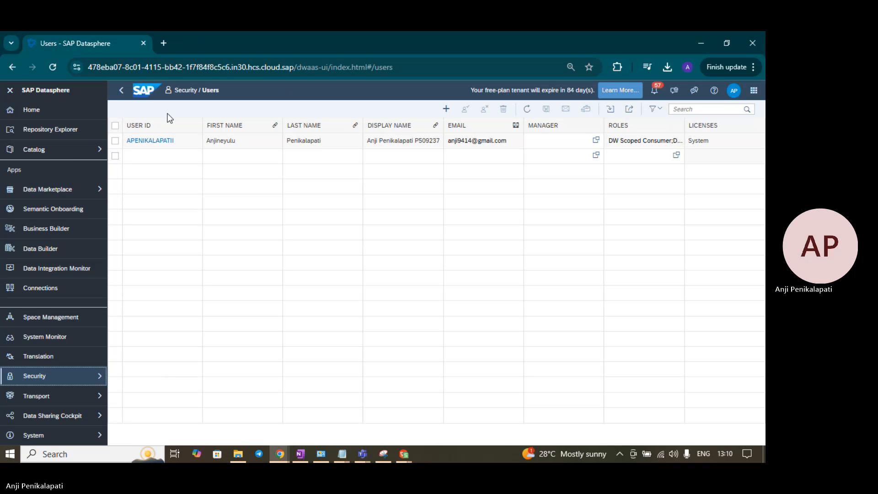
Step: Add a new user row, filling in the user ID, first, last and display names, and e-mail
mouse_move(437, 124)
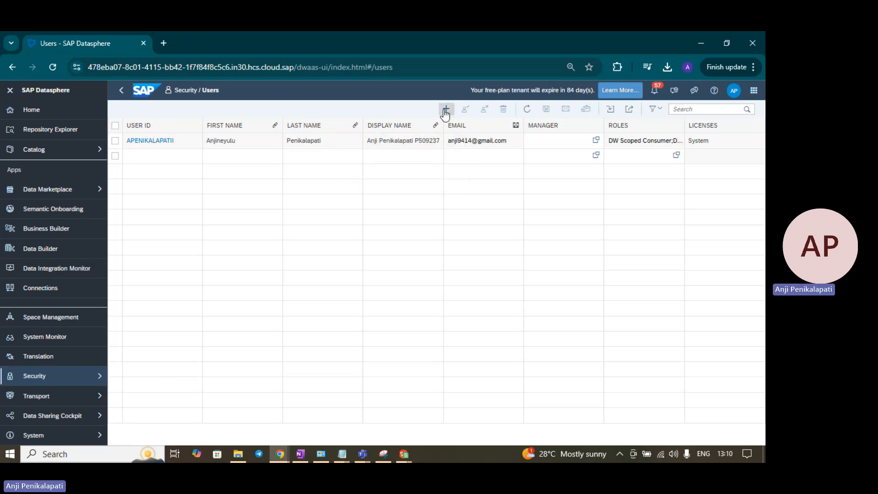
click(446, 108)
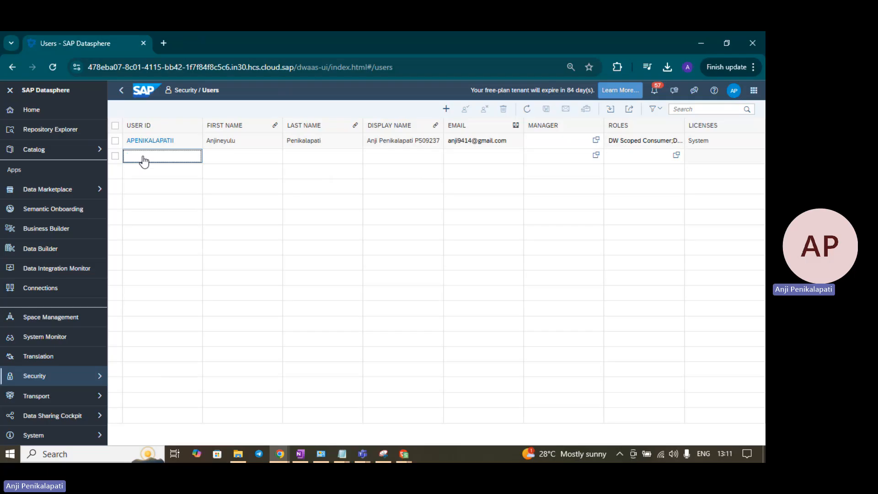
text(Anil)
key(Tab)
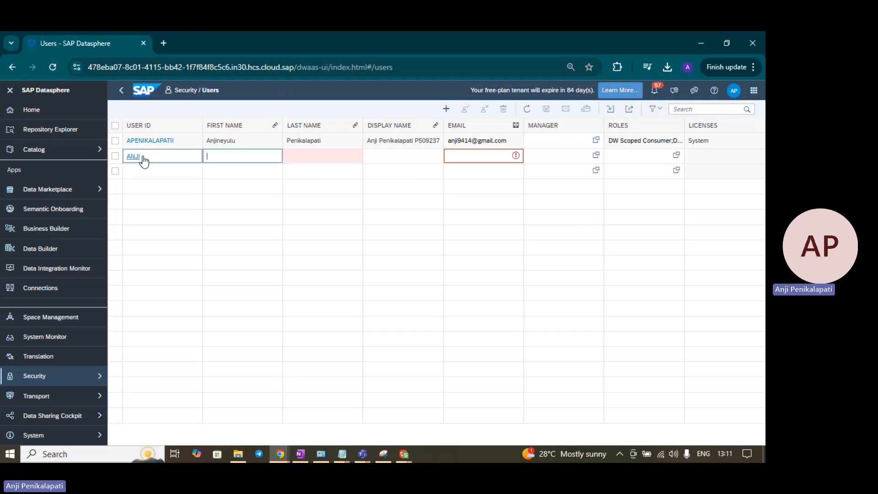
text(Anji)
key(Tab)
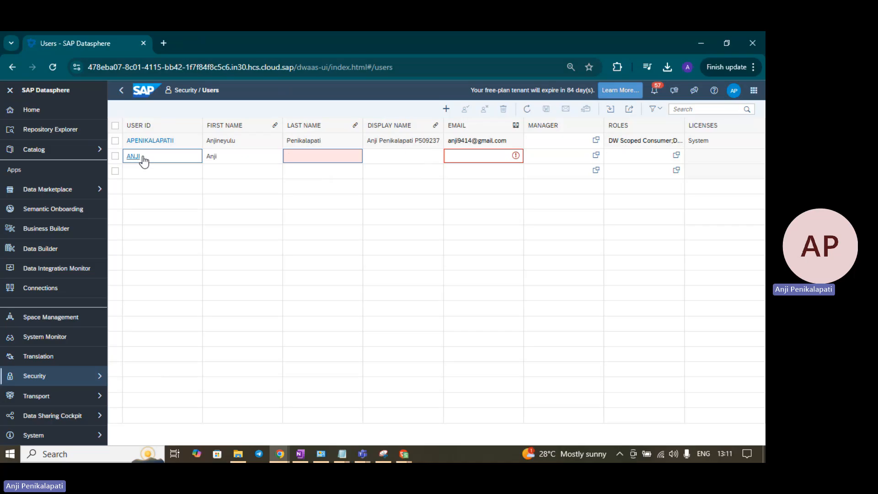
text(P)
key(Tab)
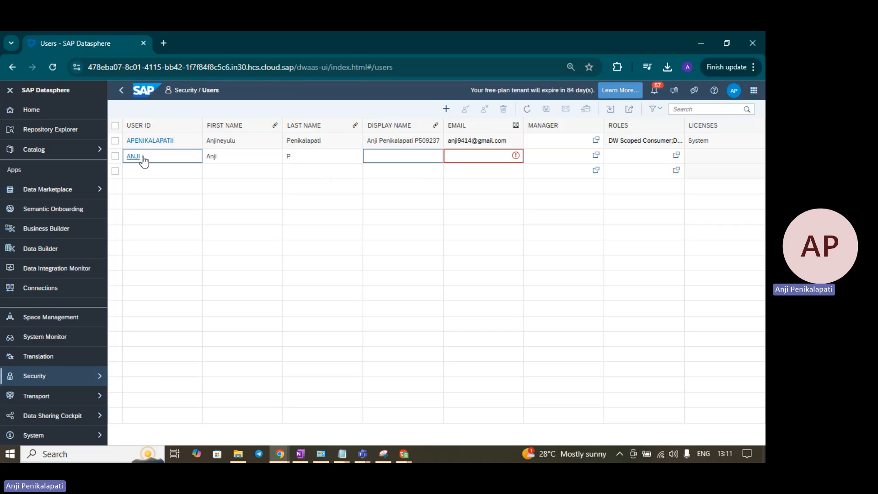
text(Anji)
key(Tab)
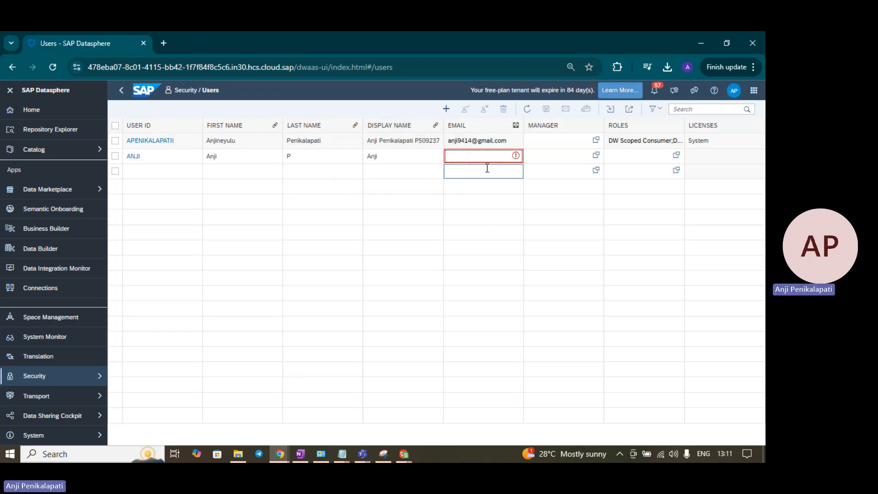
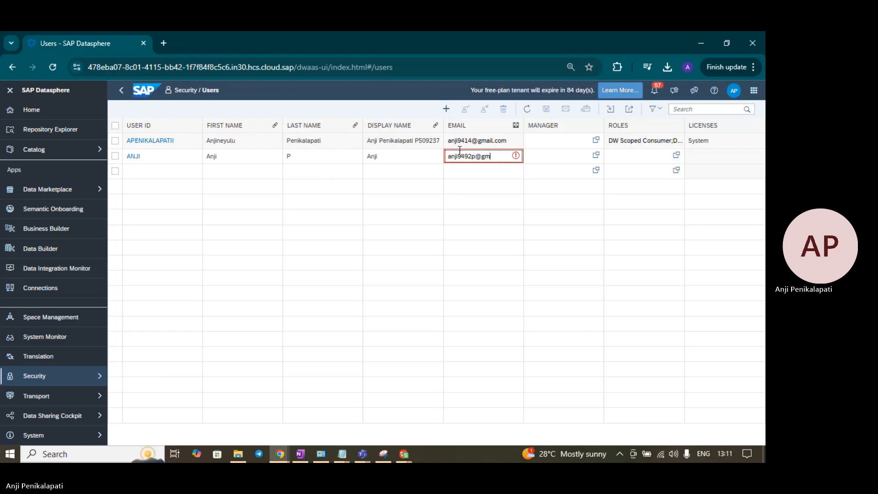
Step: Assign the existing user as the new user's manager
click(565, 157)
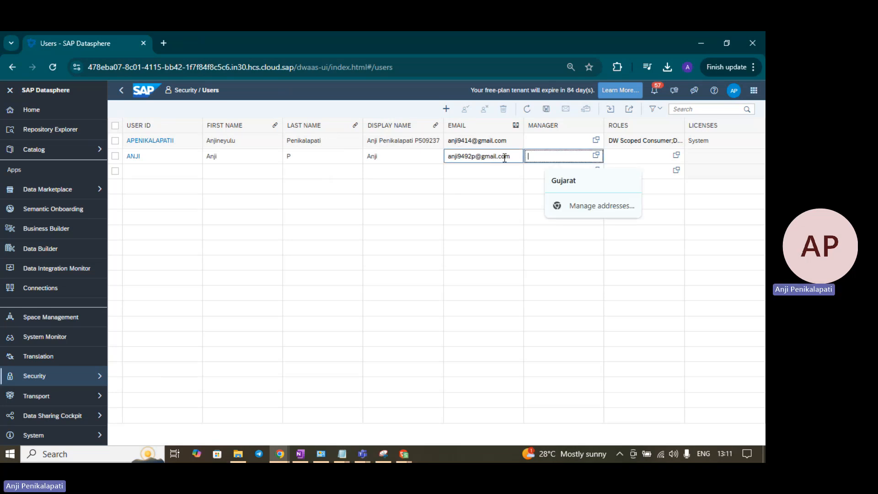
click(596, 156)
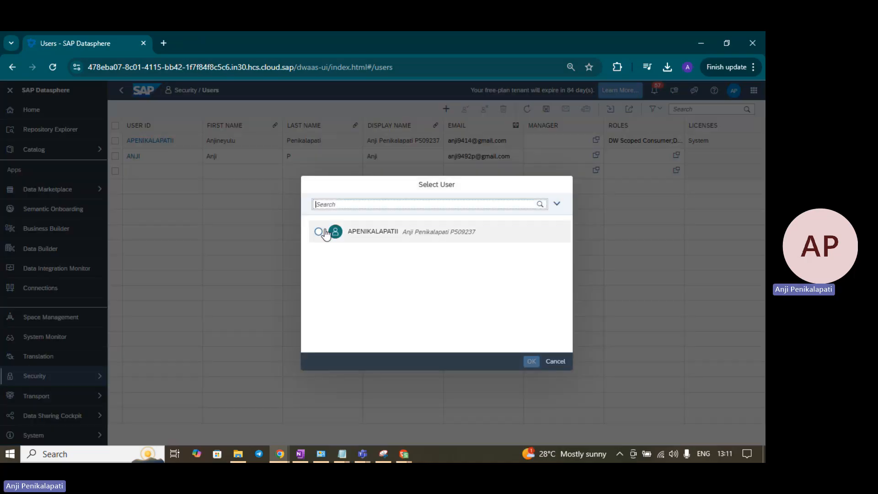
click(319, 232)
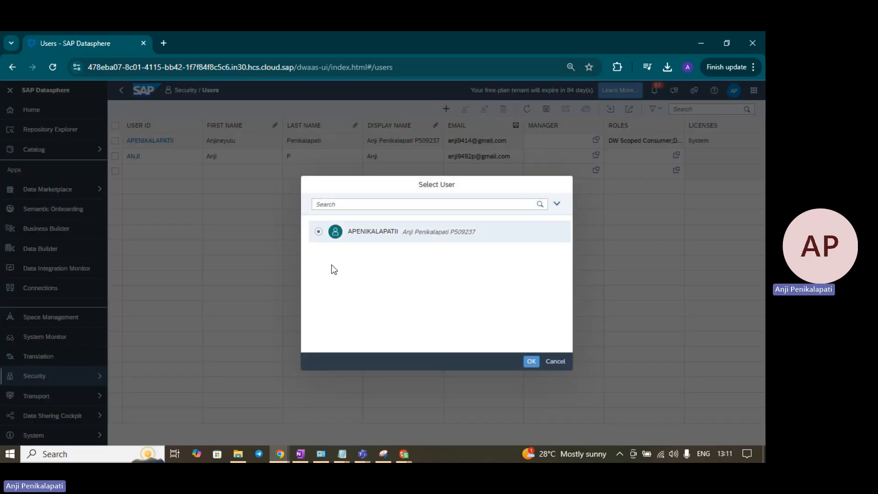
click(531, 361)
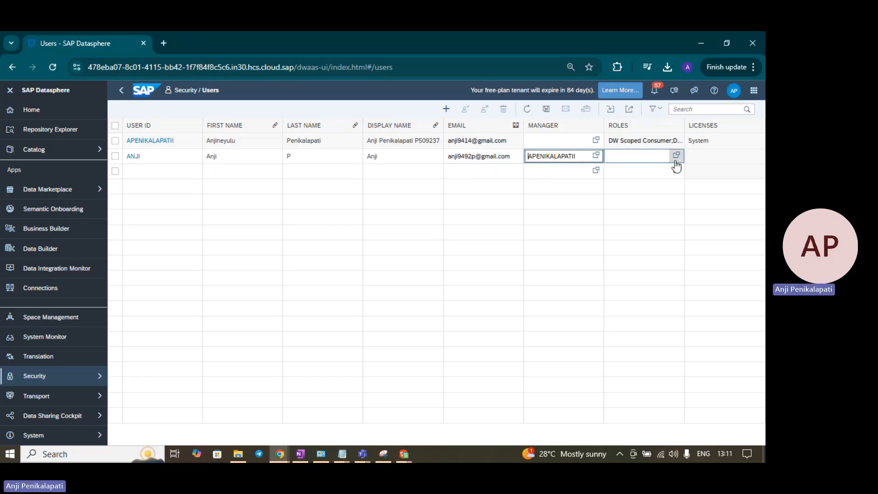
Step: Browse the available roles for the new user and cancel without assigning any
click(676, 160)
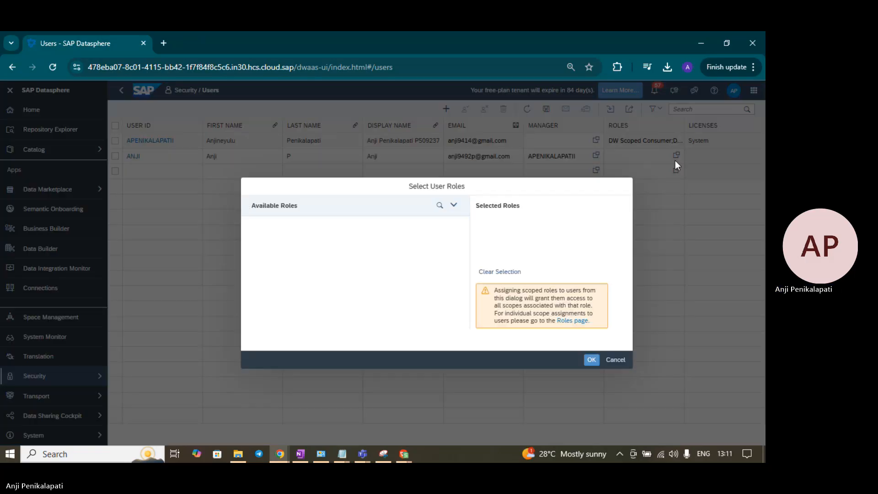
scroll(465, 238, down, 5)
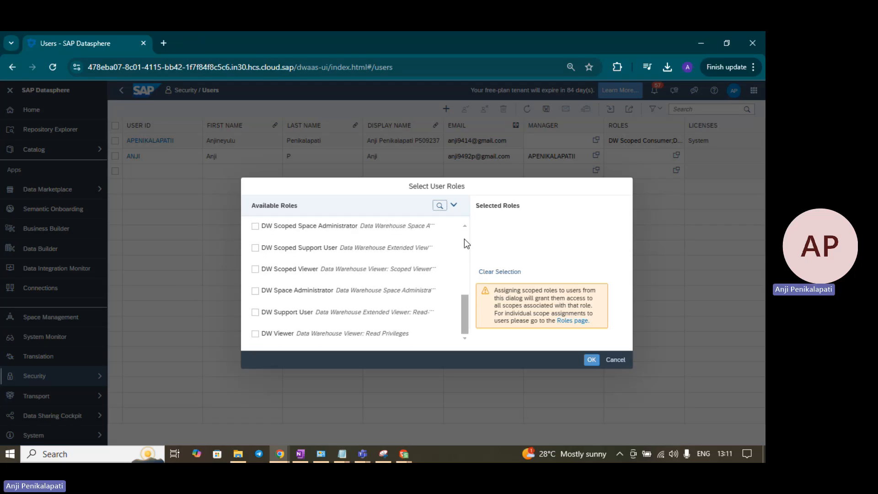
scroll(465, 239, up, 5)
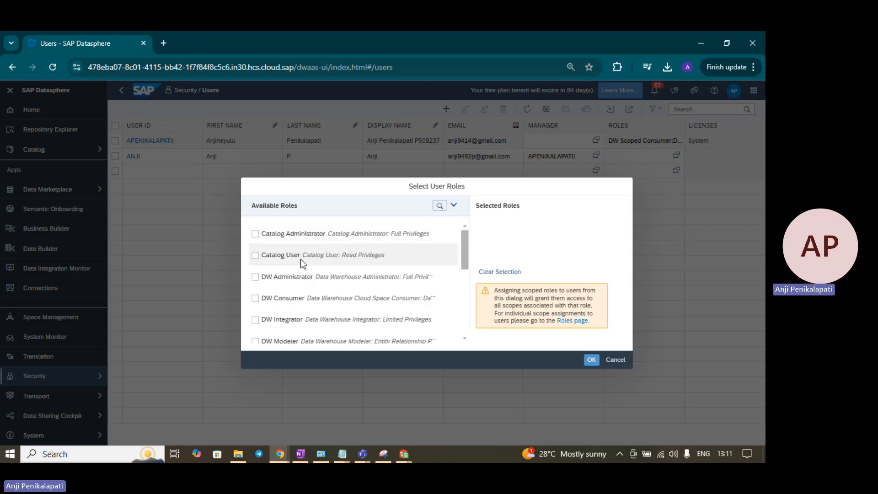
scroll(300, 260, down, 3)
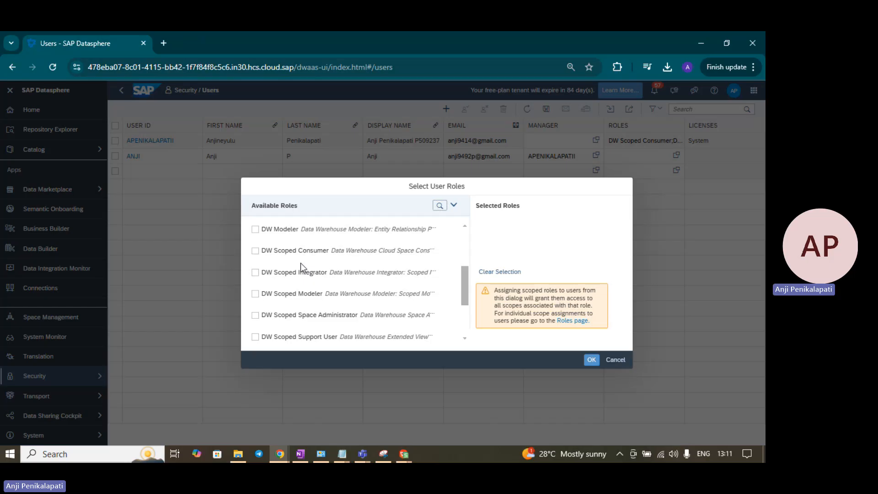
scroll(328, 315, down, 3)
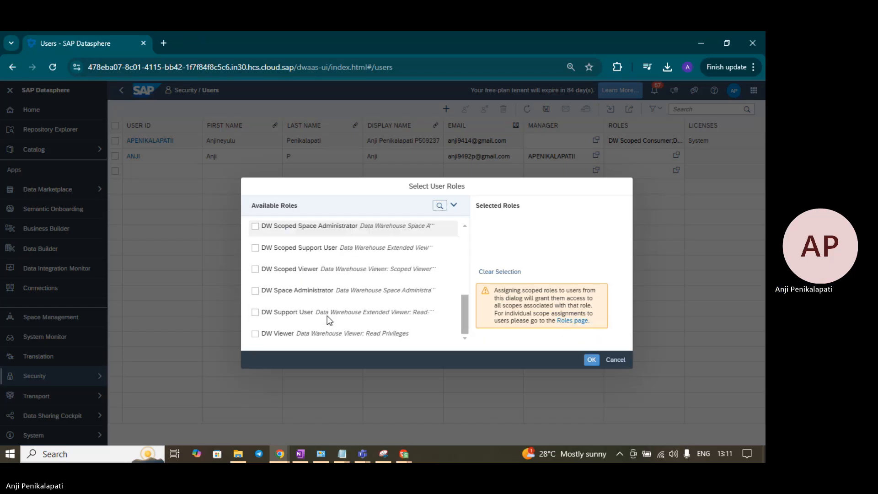
scroll(328, 315, up, 5)
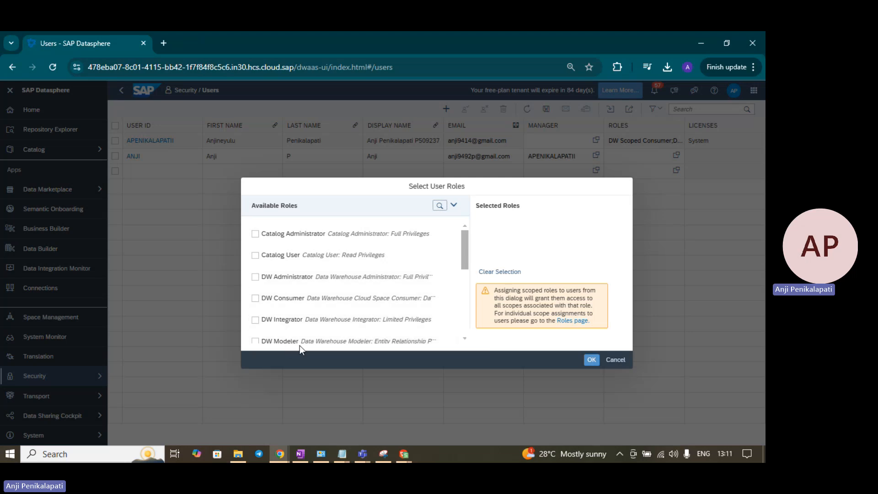
click(464, 338)
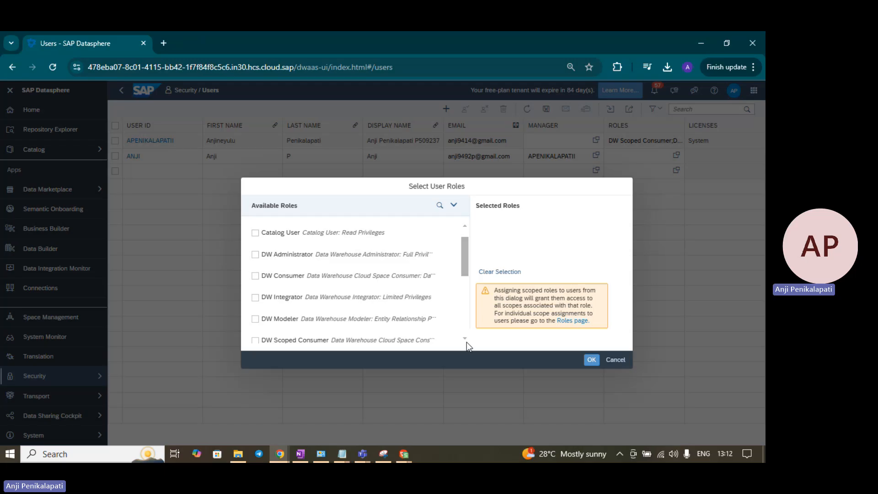
scroll(464, 340, down, 5)
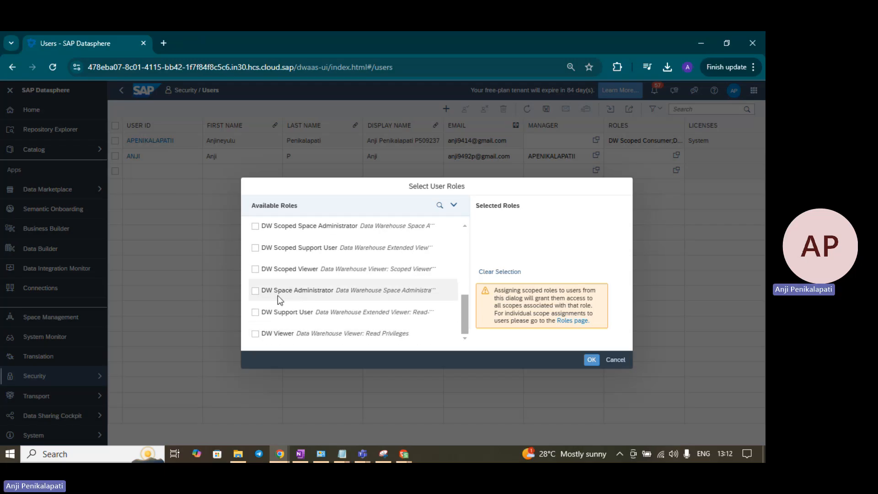
scroll(352, 296, up, 5)
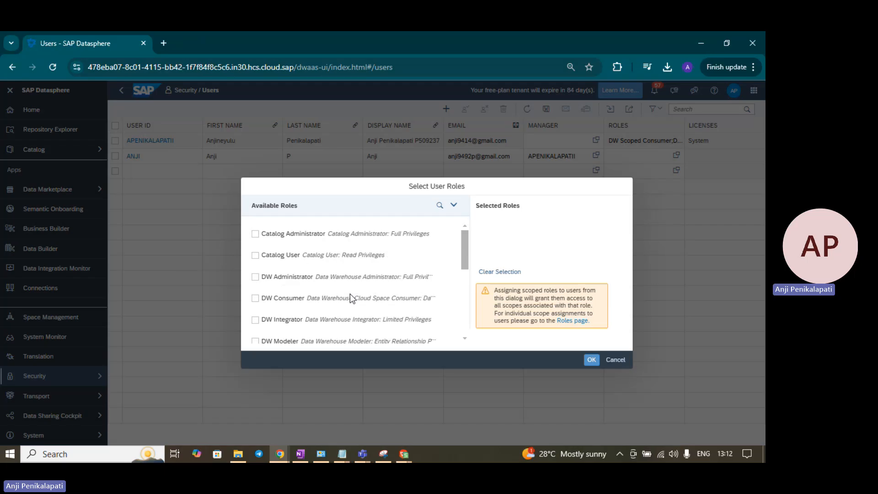
click(614, 361)
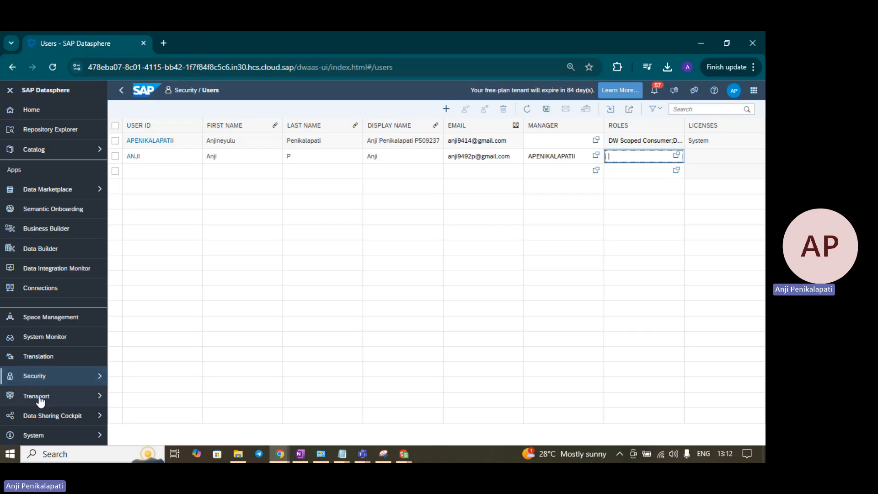
Step: Save the changes to the users list
click(80, 377)
click(152, 391)
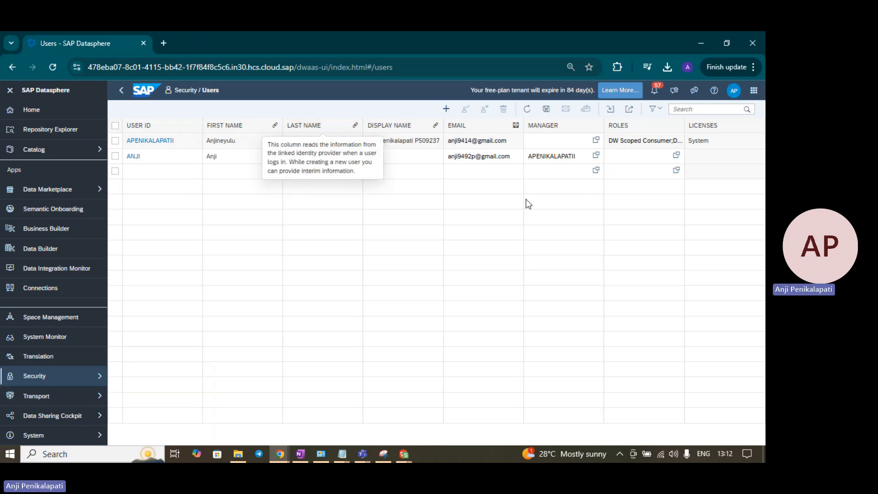
click(547, 110)
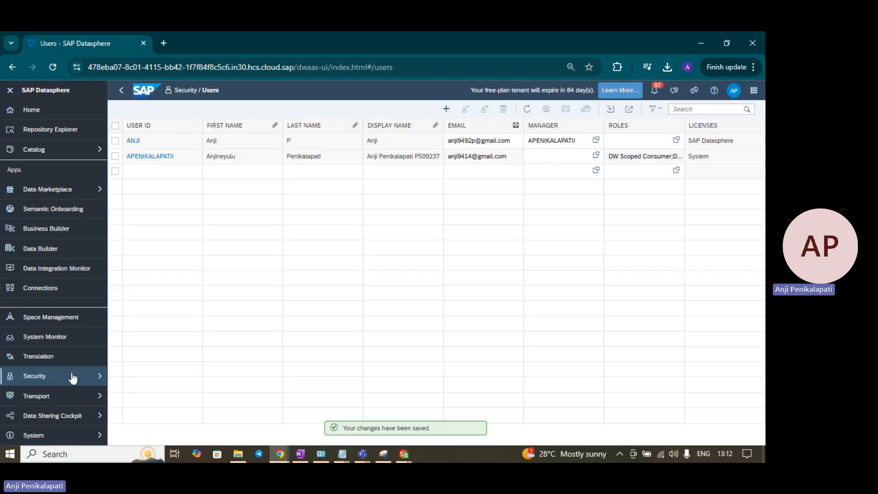
Step: Select the new user's row in the refreshed Users list
click(70, 376)
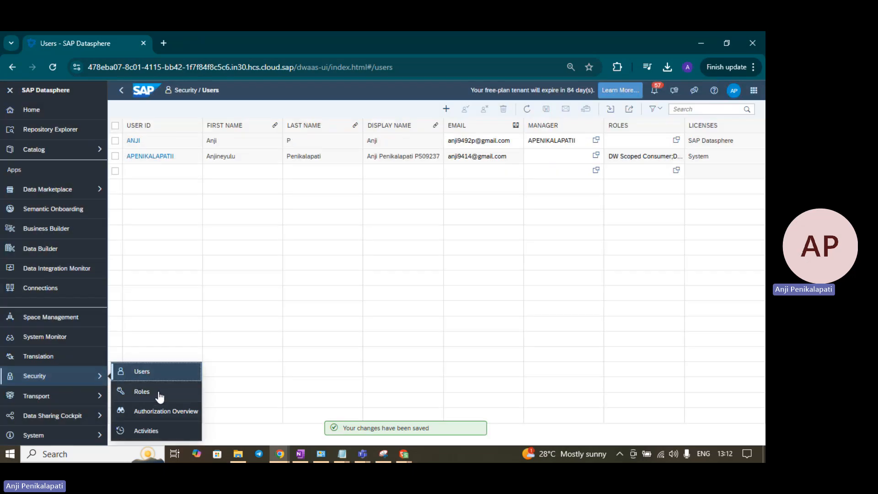
click(561, 140)
click(115, 141)
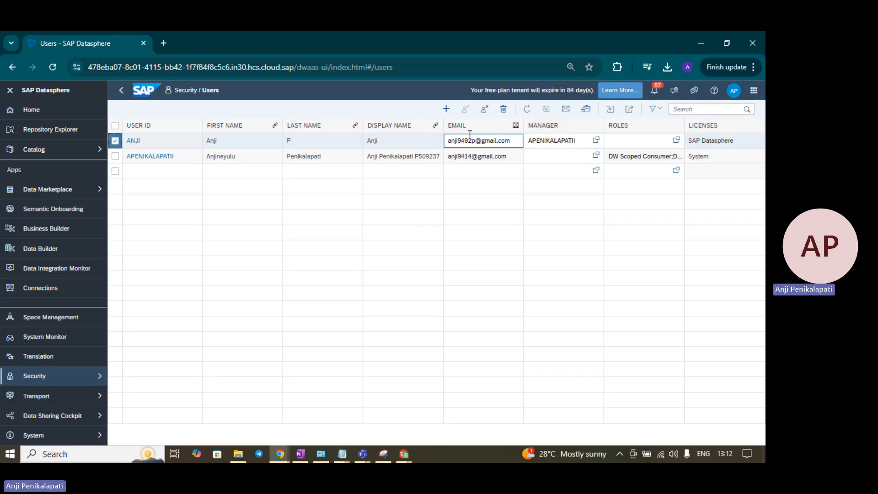
Step: Resend the invitation e-mail to the selected new user, then clear the row selection
click(564, 115)
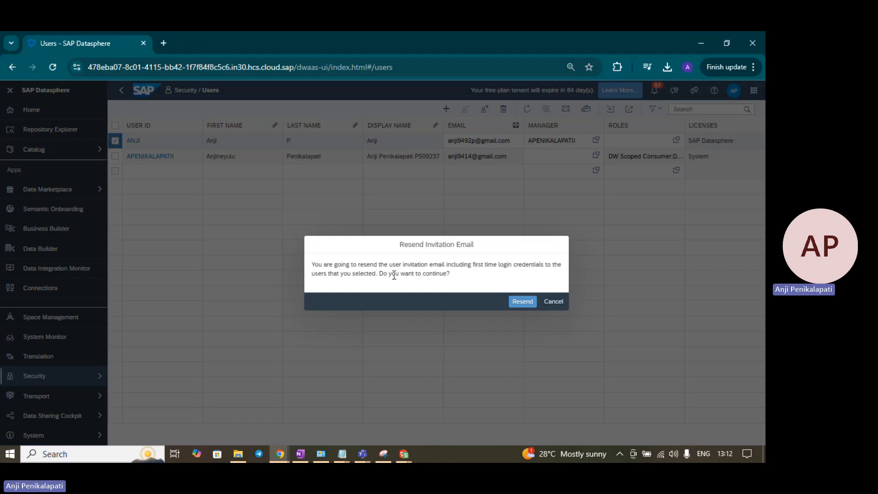
click(521, 304)
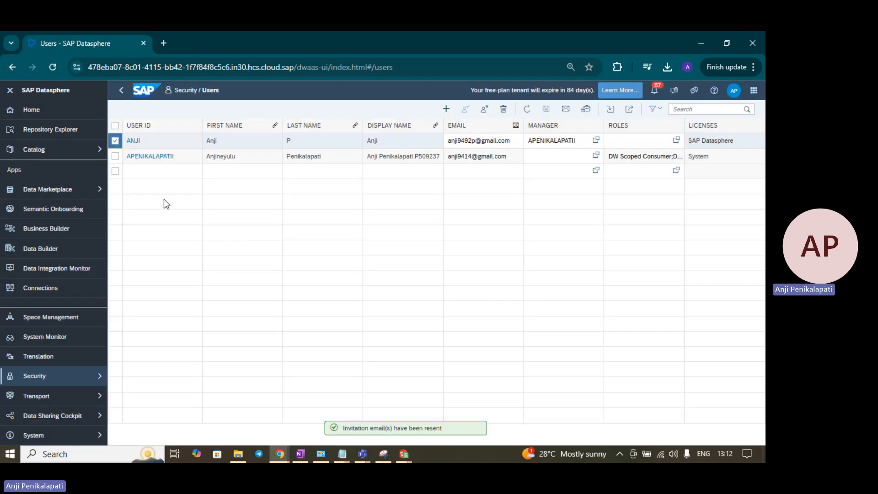
click(115, 141)
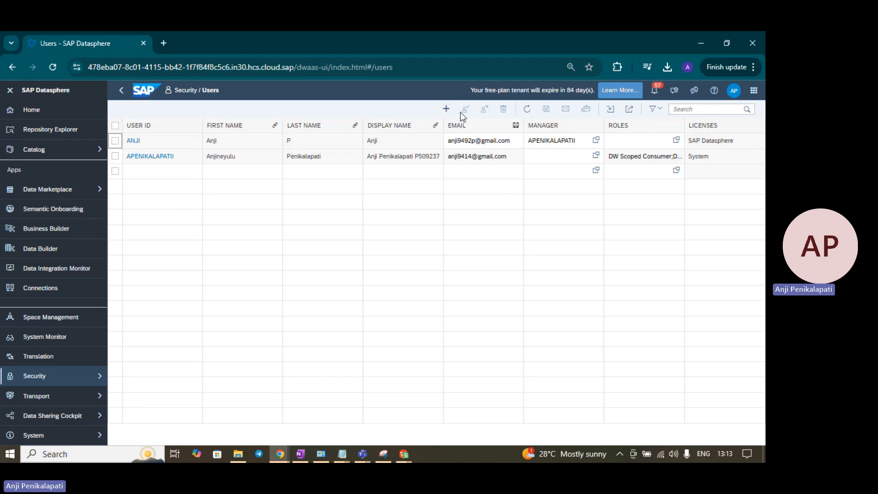
Step: Reselect the new user's row and show the Import Users options
click(116, 142)
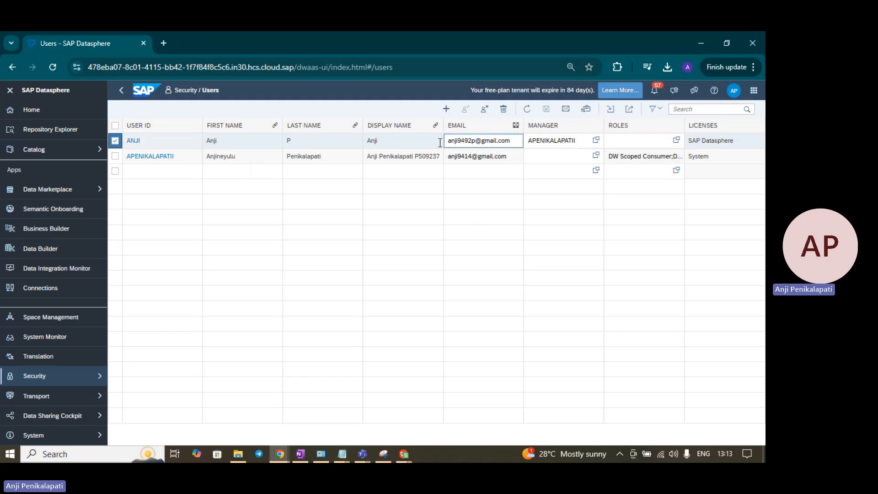
click(610, 110)
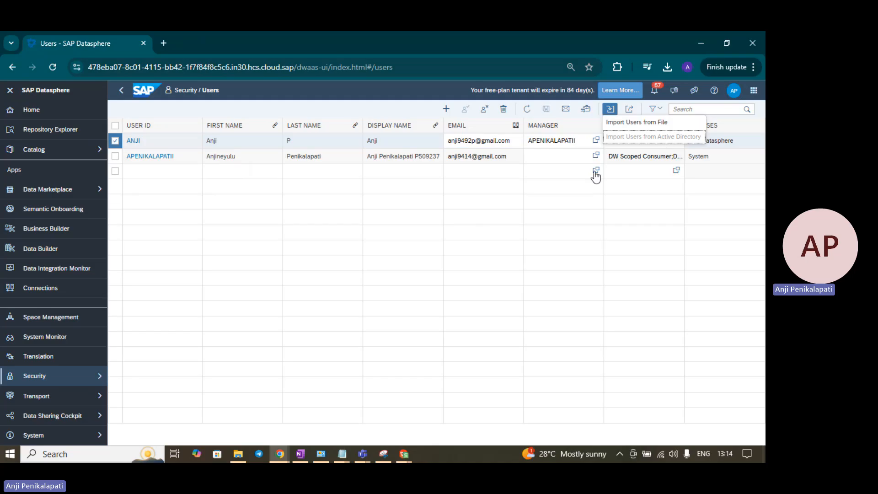
Step: Export the users list to user.csv and show the downloaded file in its folder
click(629, 110)
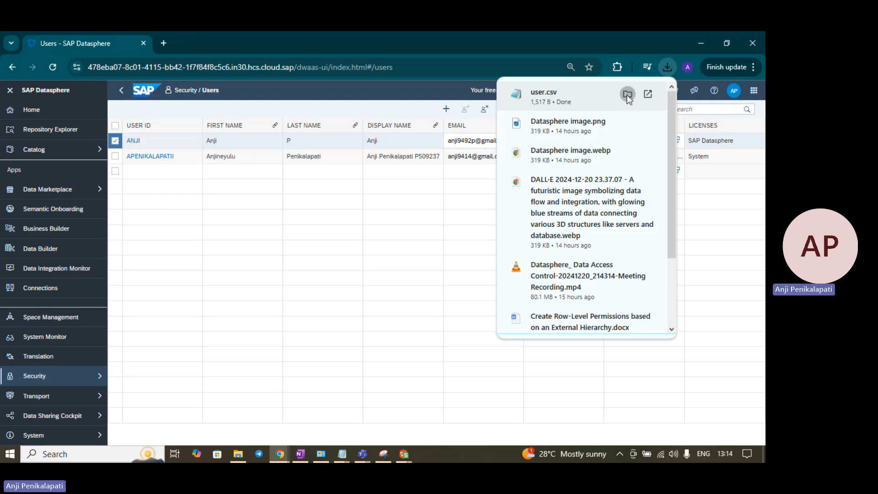
click(628, 94)
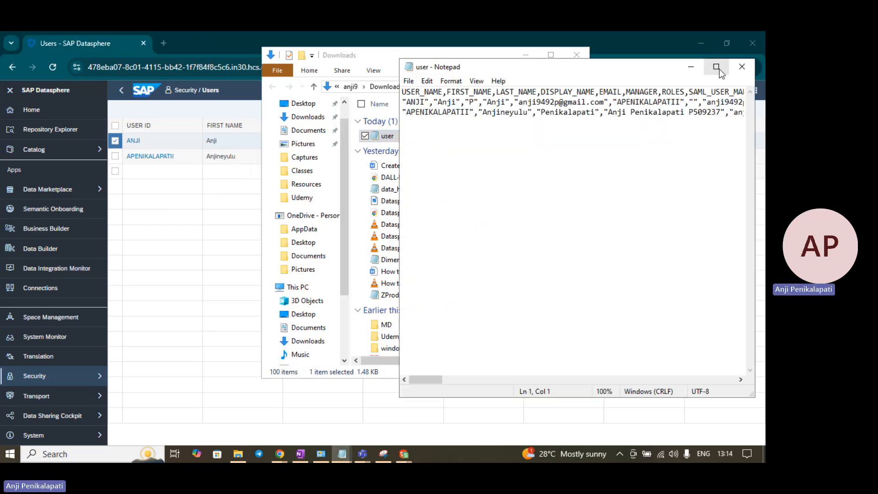
Step: Maximize user.csv in Notepad, scroll right through its columns, then close it and the Downloads window
click(717, 67)
scroll(81, 118, right, 3)
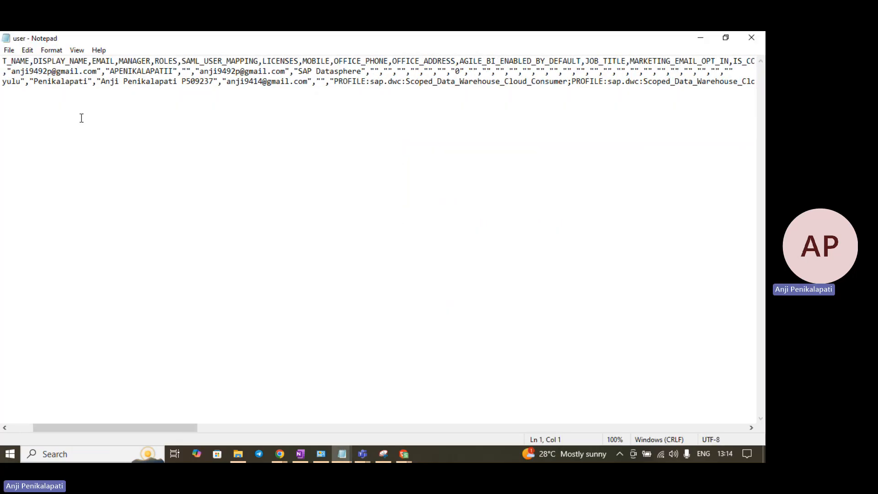
scroll(81, 118, right, 10)
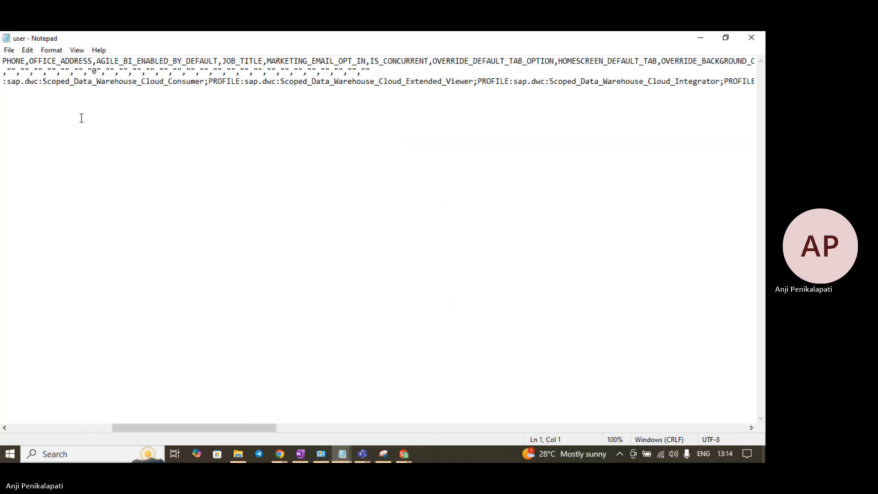
scroll(82, 118, right, 4)
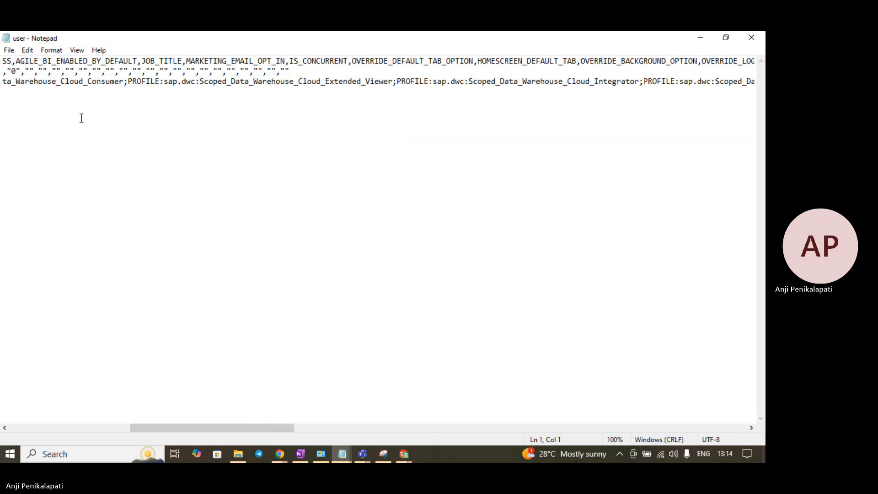
click(753, 39)
click(584, 52)
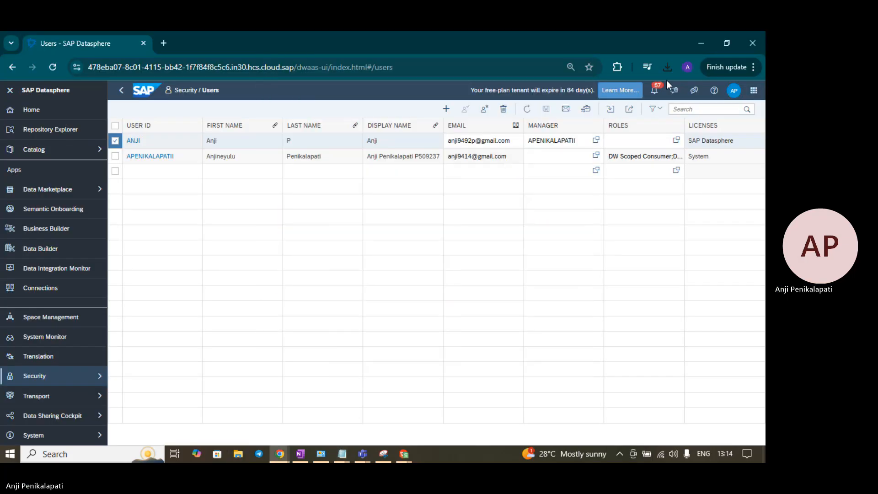
click(655, 109)
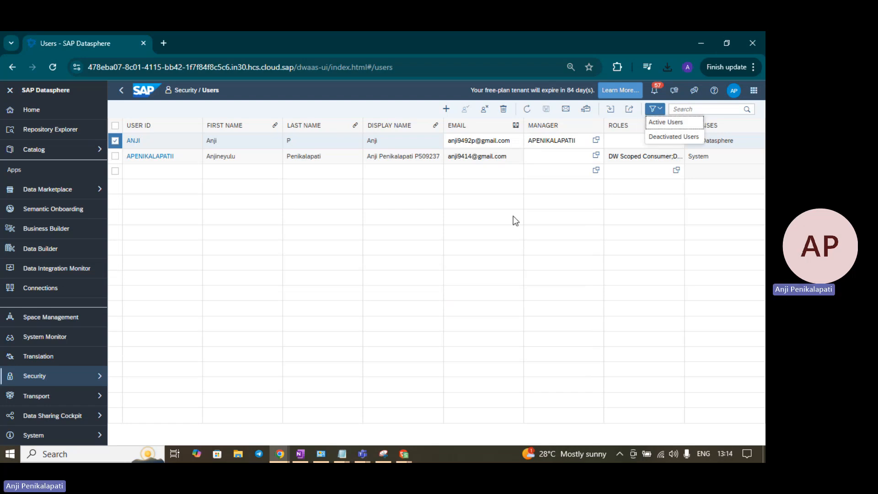
click(416, 282)
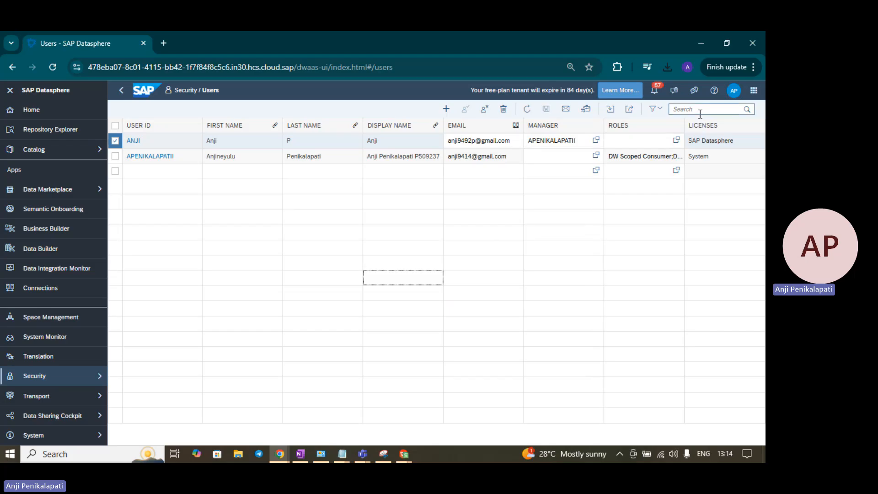
click(116, 141)
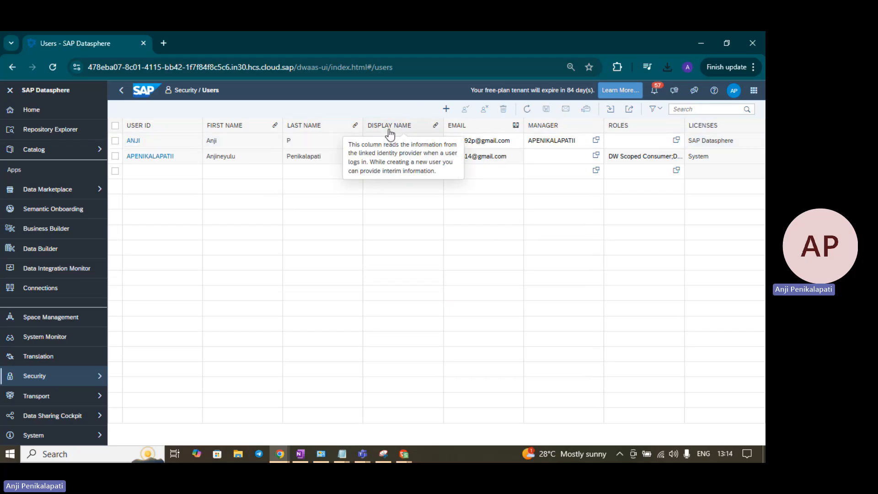
mouse_move(286, 460)
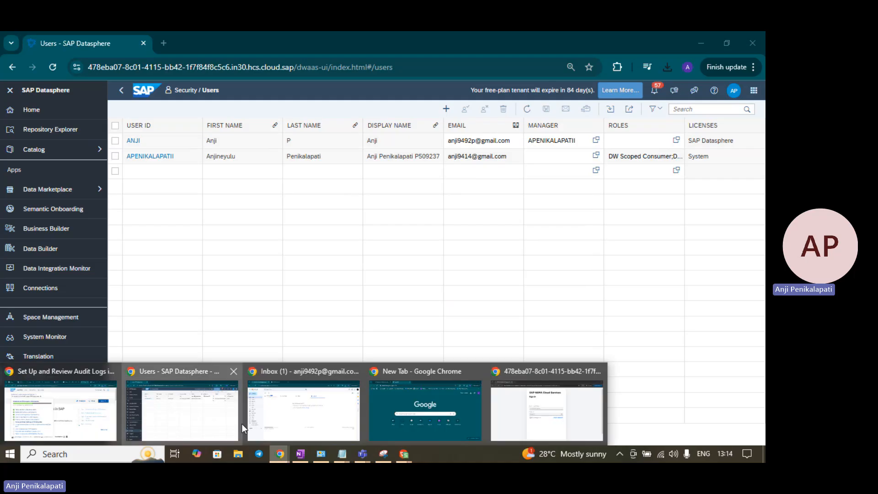
Step: Select the SAP Datasphere URL in the Gmail welcome email and bring up the incognito sign-in window
click(311, 412)
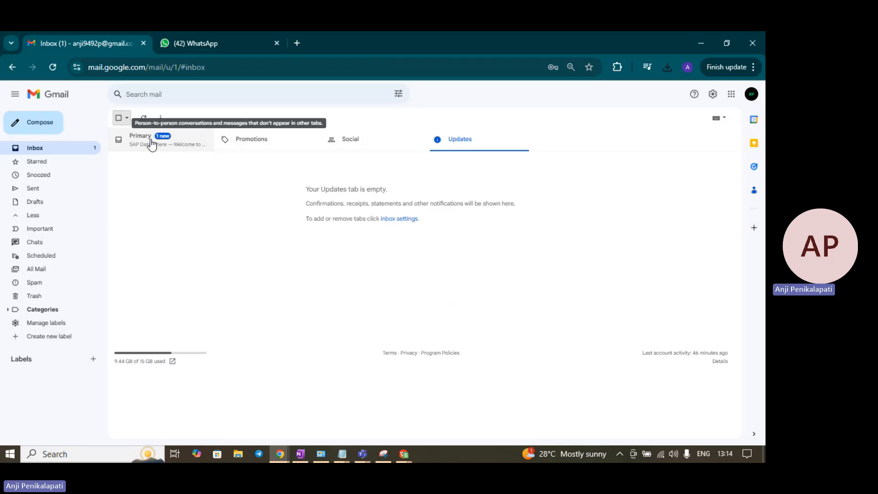
click(144, 119)
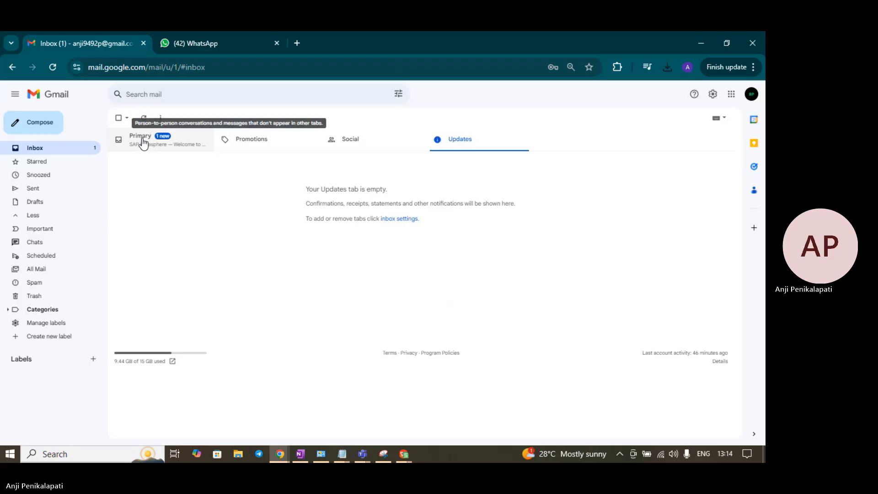
click(142, 139)
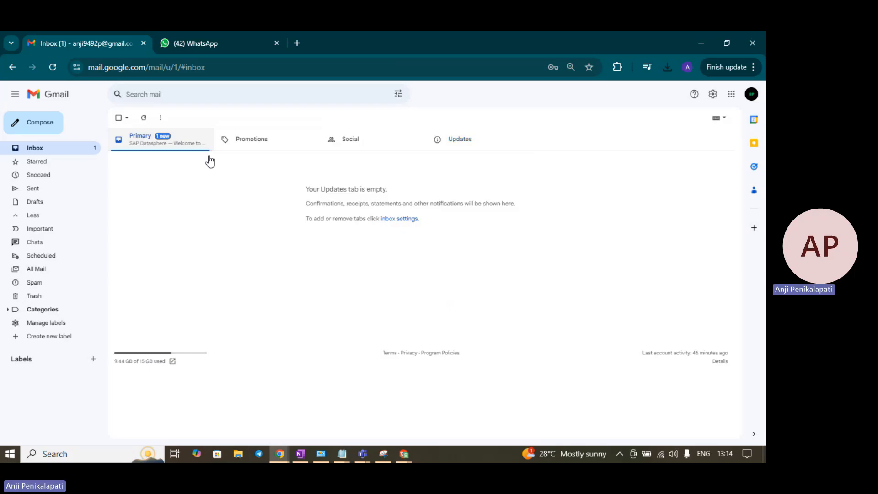
click(260, 165)
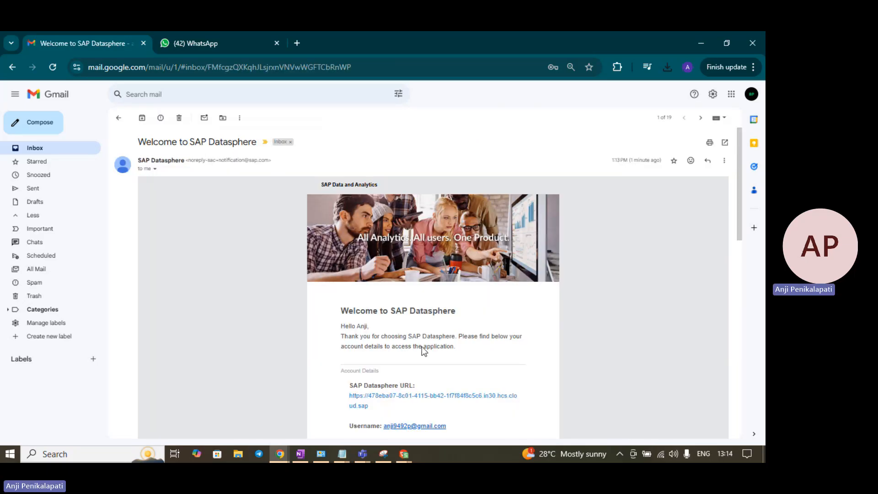
drag(369, 406, 352, 402)
key(ctrl+c)
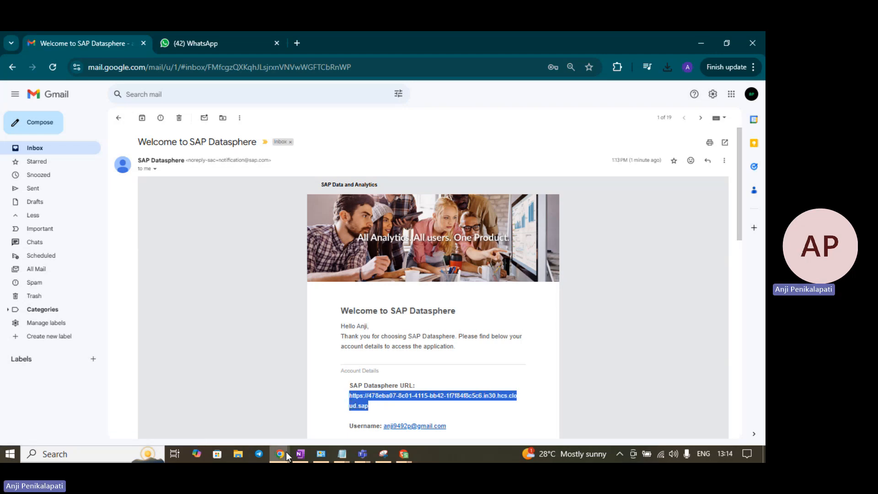
mouse_move(286, 451)
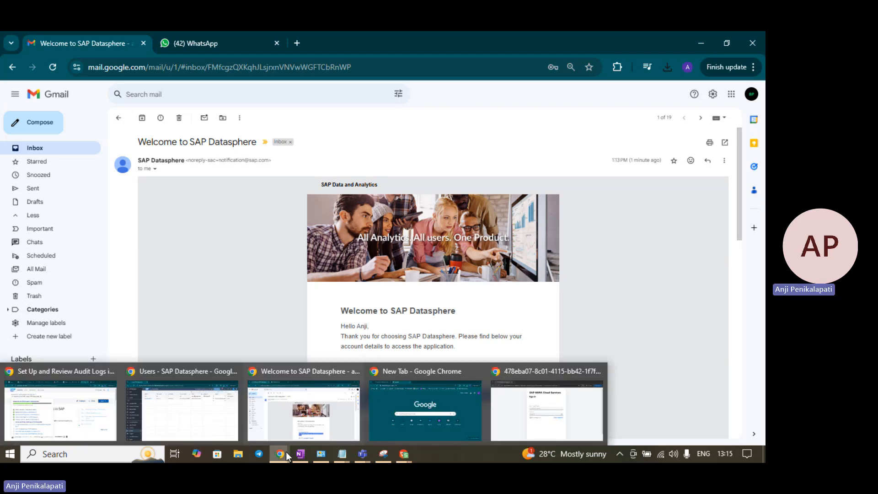
click(517, 400)
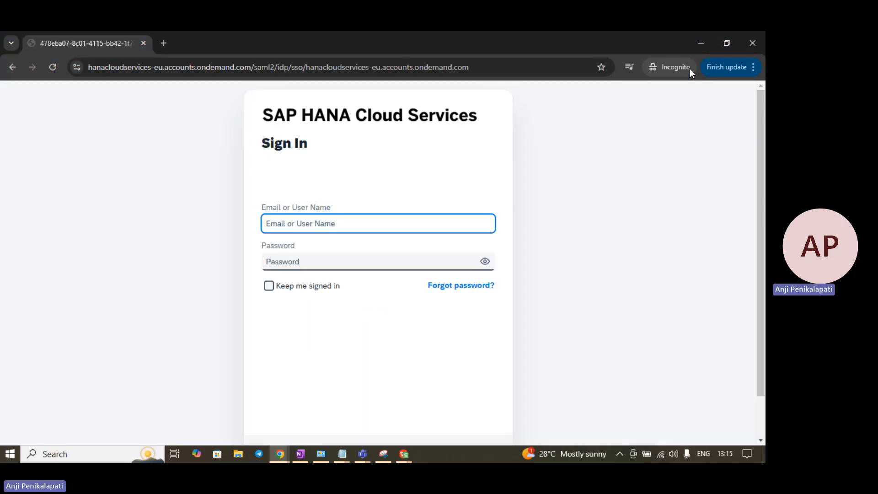
Step: Load the copied Datasphere tenant URL in the incognito window's address bar
click(121, 68)
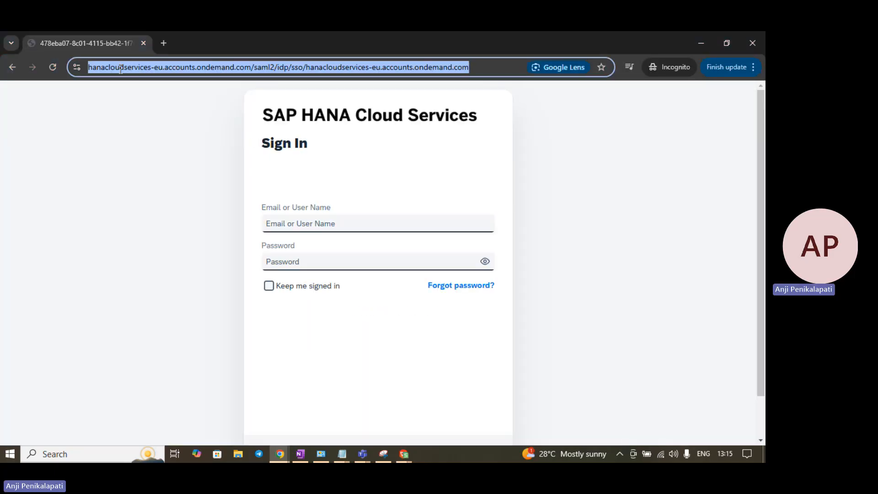
key(ctrl+v)
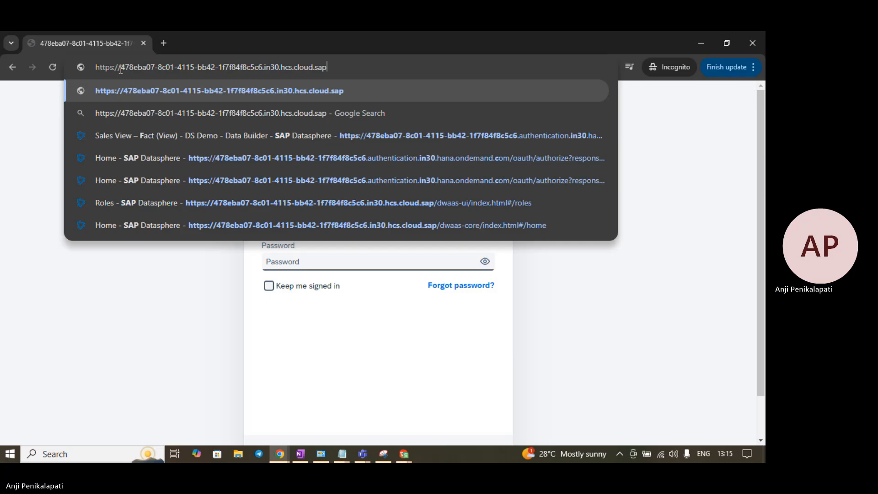
key(Return)
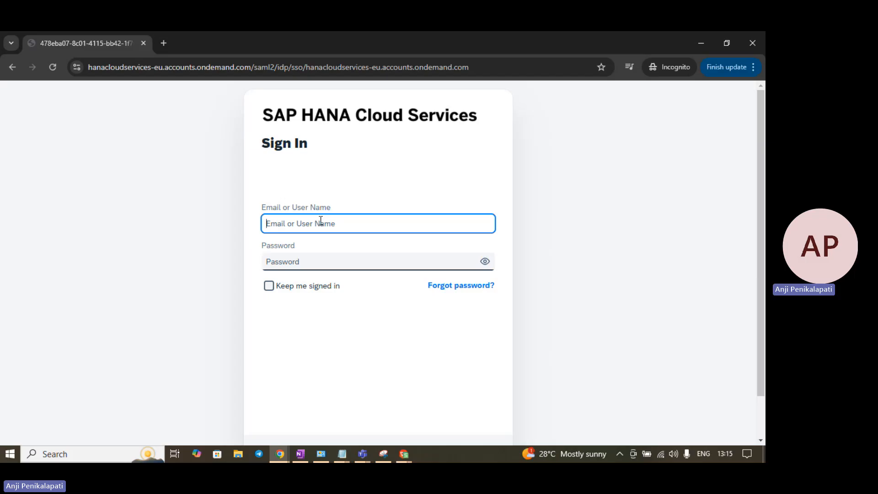
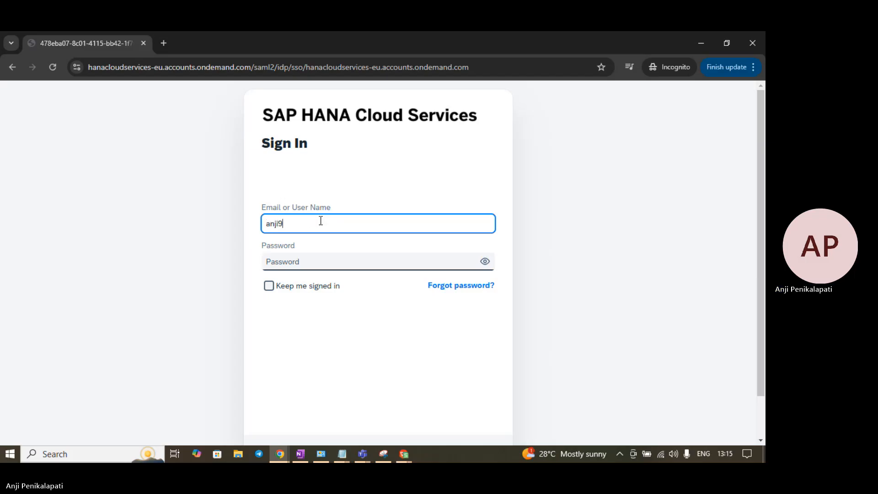
Step: Sign in with the new user's email address and password
key(Tab)
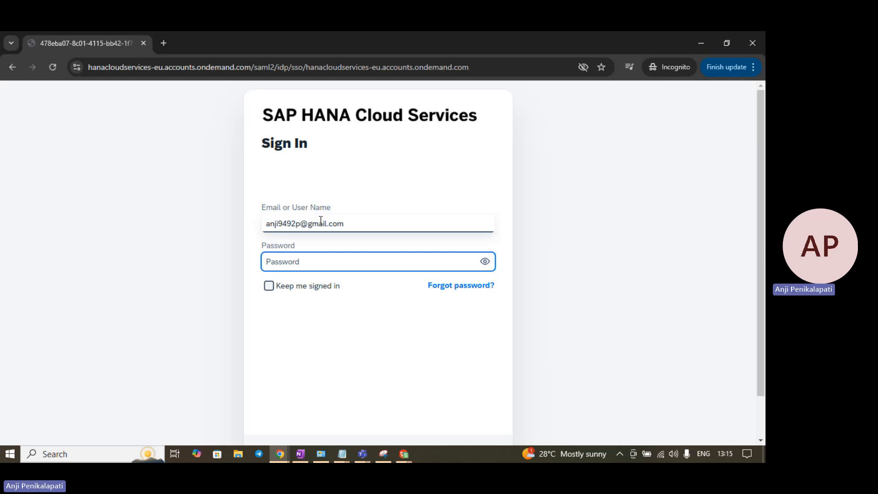
text(••••••)
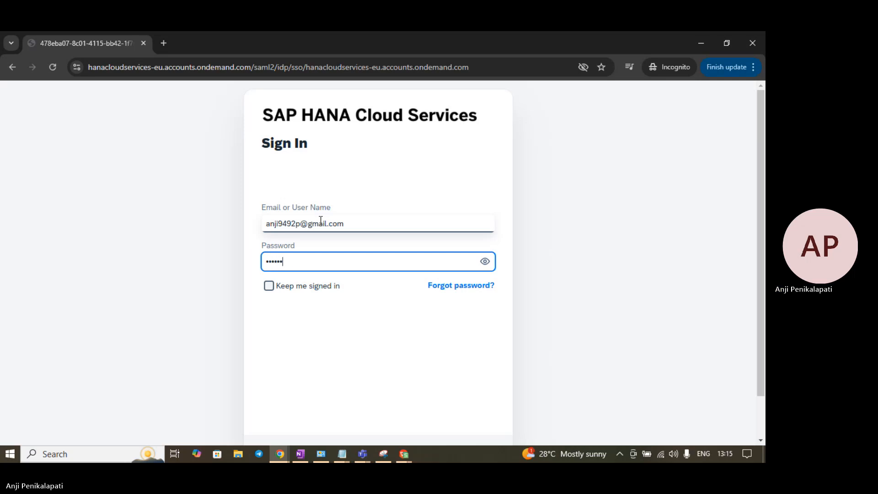
text(••)
key(Return)
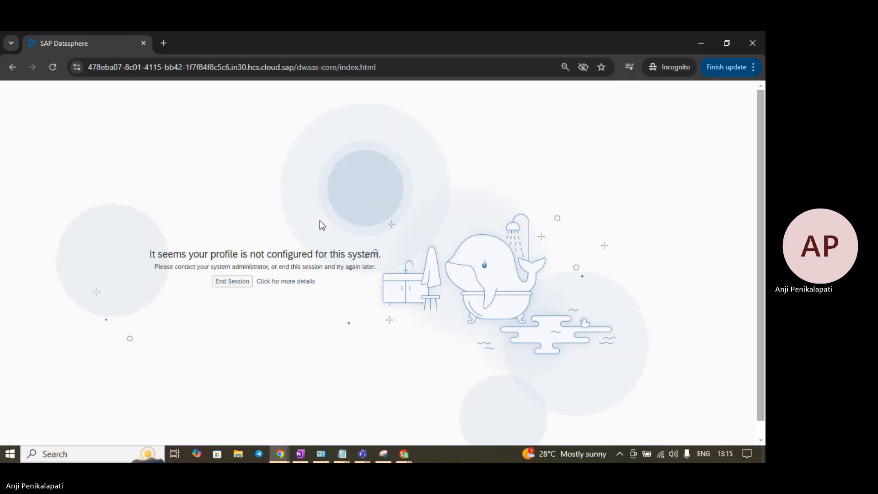
Step: Recheck the account details in the Gmail welcome email, then return to the new user's Datasphere window
key(alt+Tab)
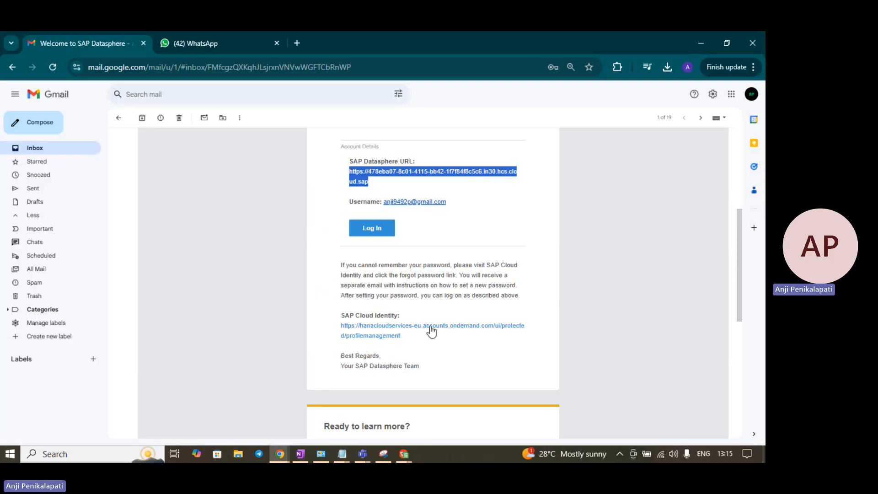
scroll(467, 263, up, 3)
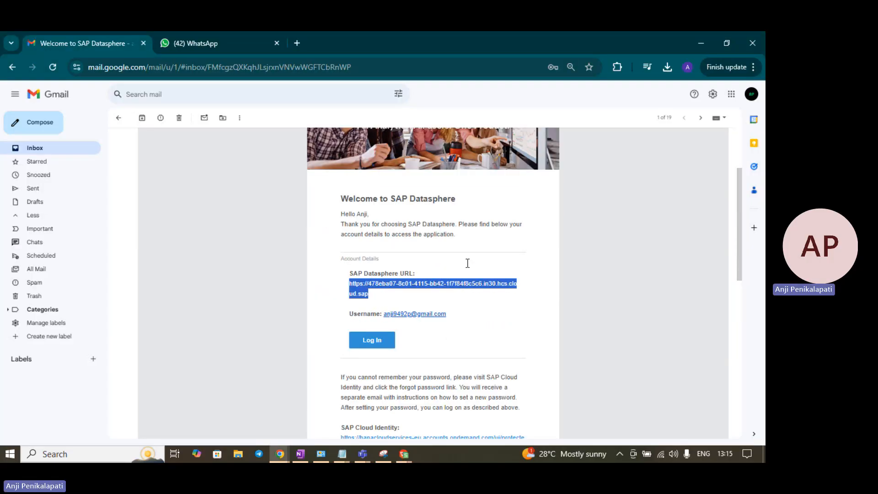
scroll(467, 264, up, 2)
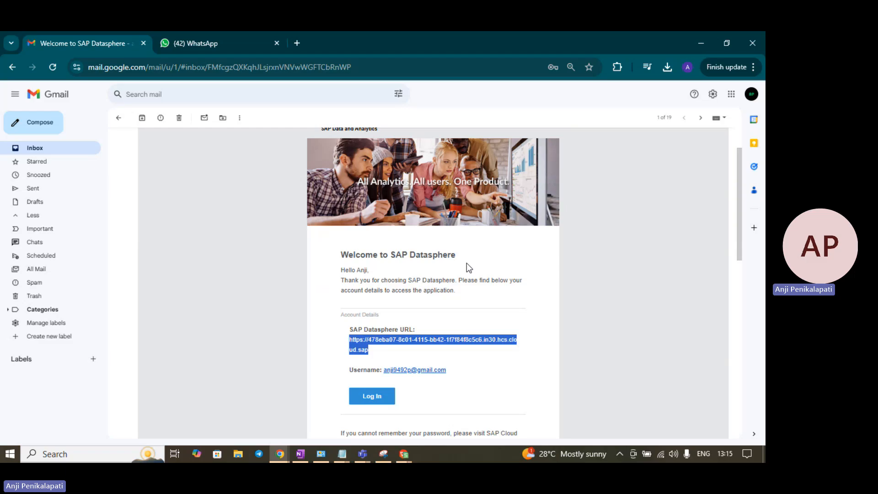
key(alt+Tab)
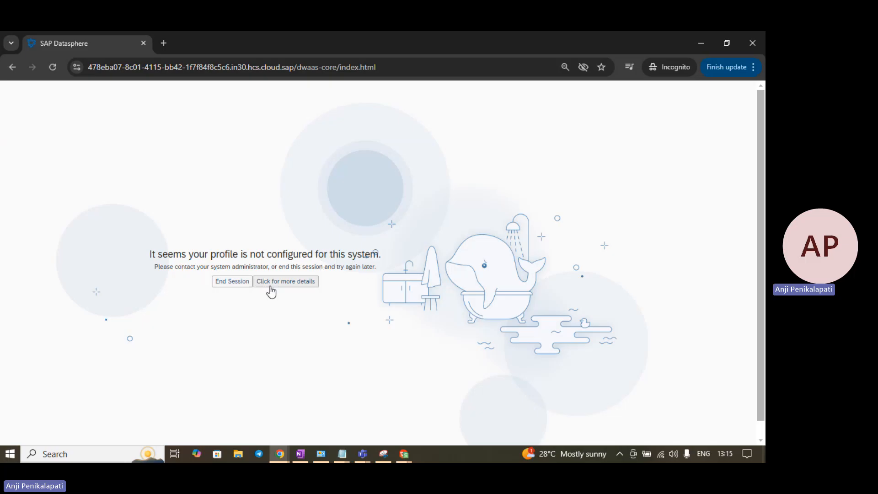
Step: End the new user's session and show the Security options in the administrator's Datasphere window
click(247, 283)
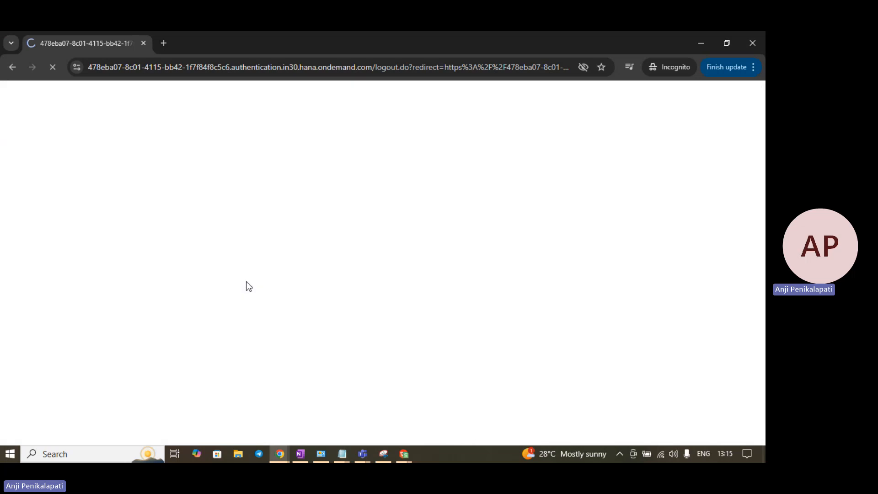
key(alt+Tab)
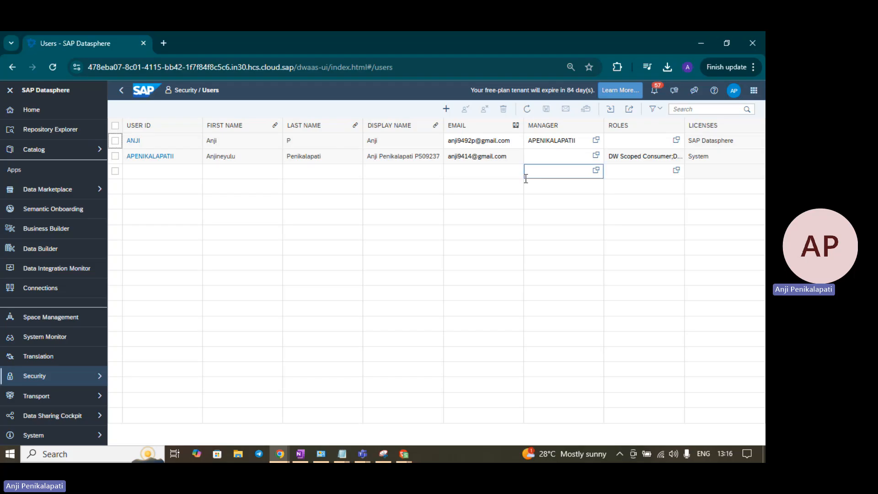
click(92, 376)
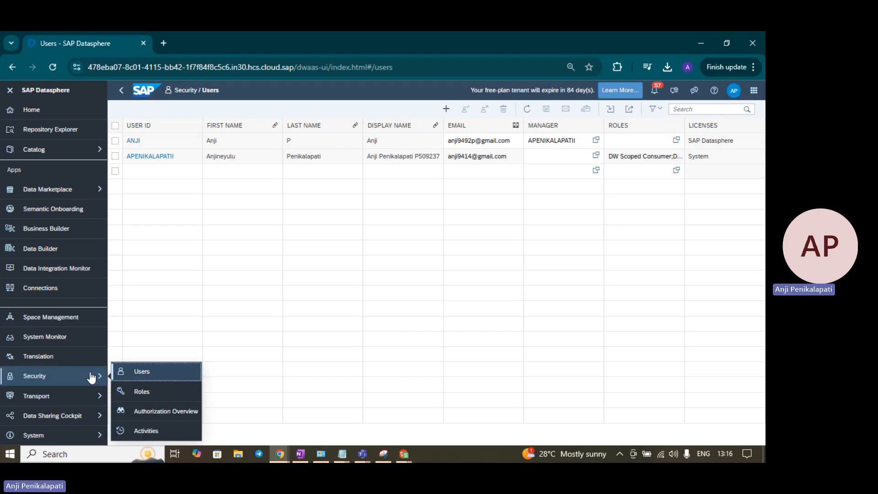
Step: Browse the standard and scoped role tiles on the Roles page, then go to Space Management
click(154, 392)
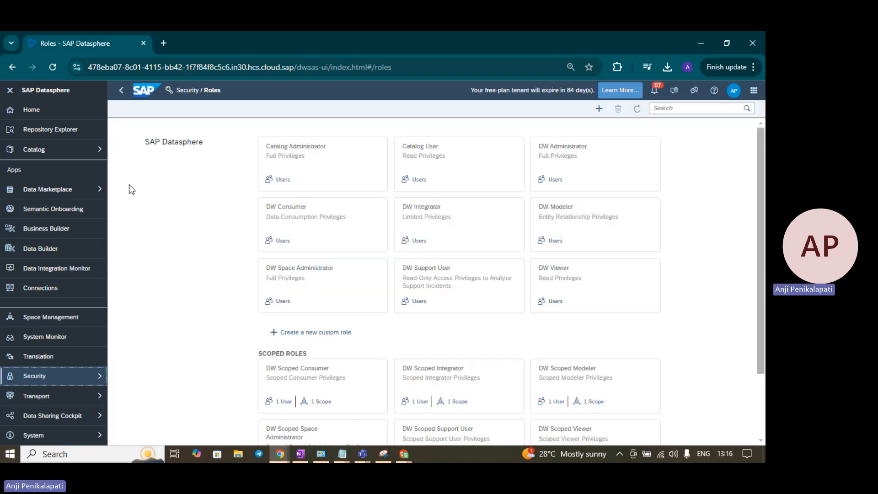
scroll(138, 239, down, 2)
scroll(139, 240, up, 2)
scroll(168, 294, down, 3)
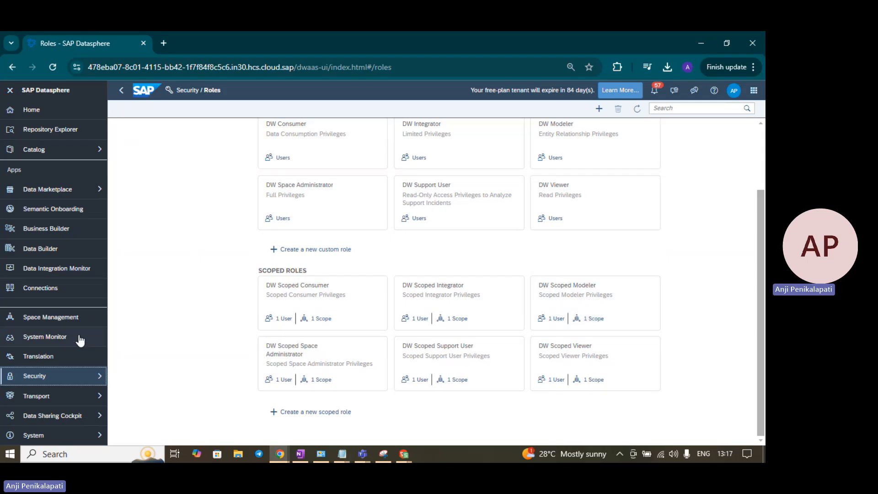
click(72, 323)
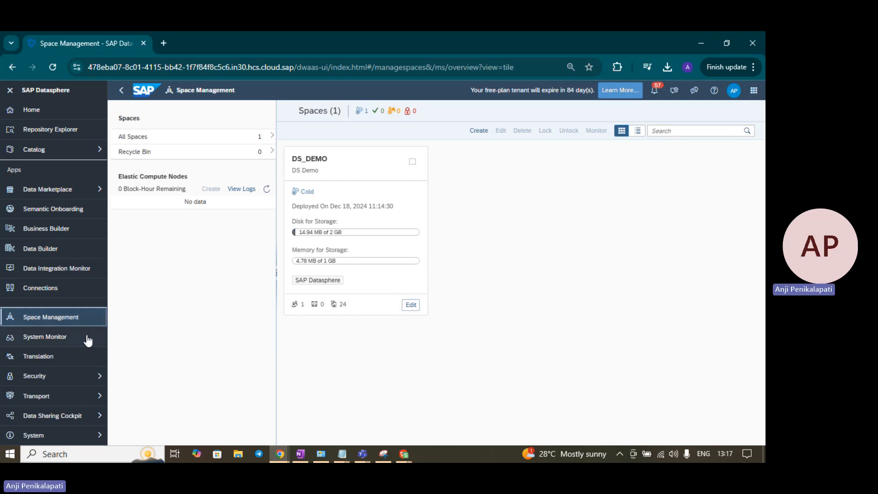
Step: Save DS Demo as the DW Scoped Modeler role's scope and check the role's assigned users
click(76, 381)
click(134, 390)
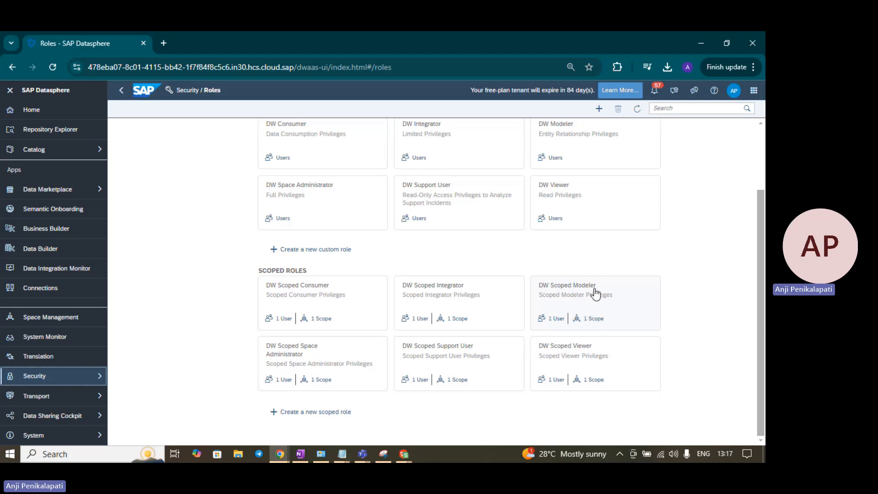
click(590, 322)
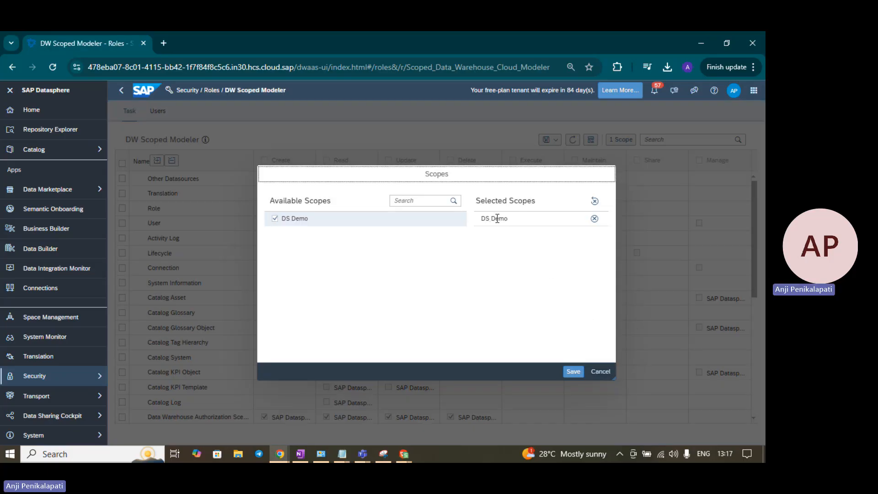
click(574, 371)
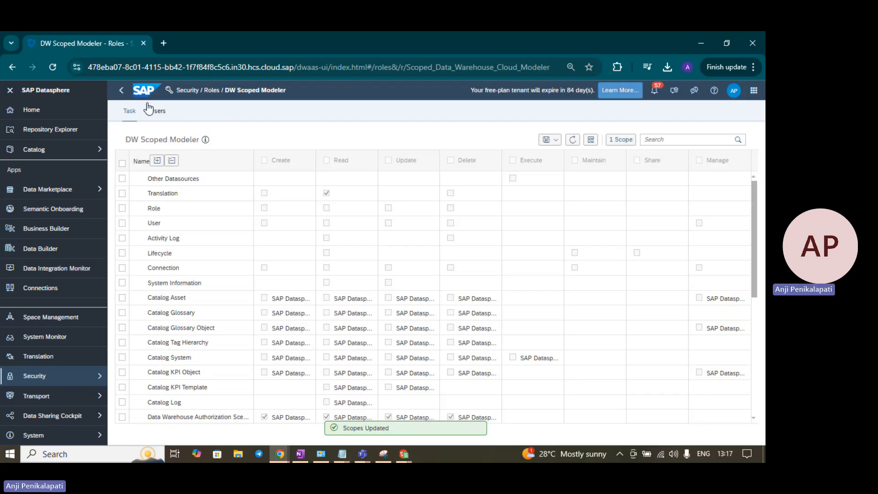
click(157, 111)
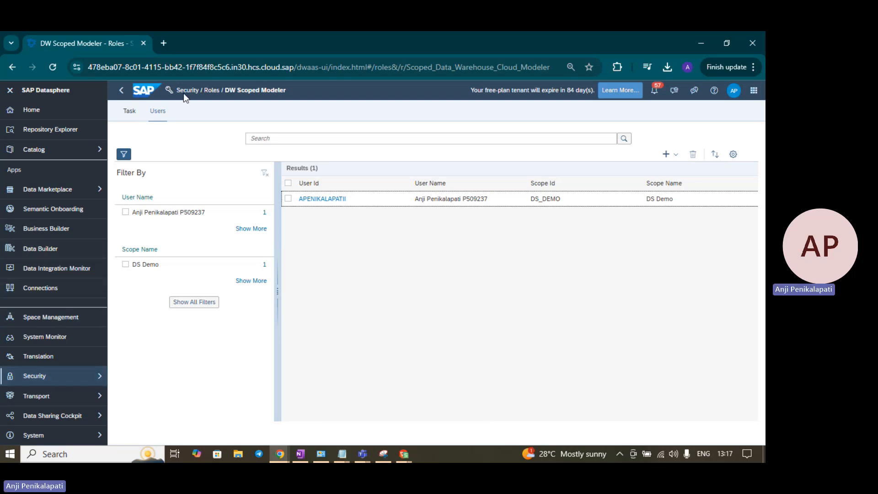
click(205, 91)
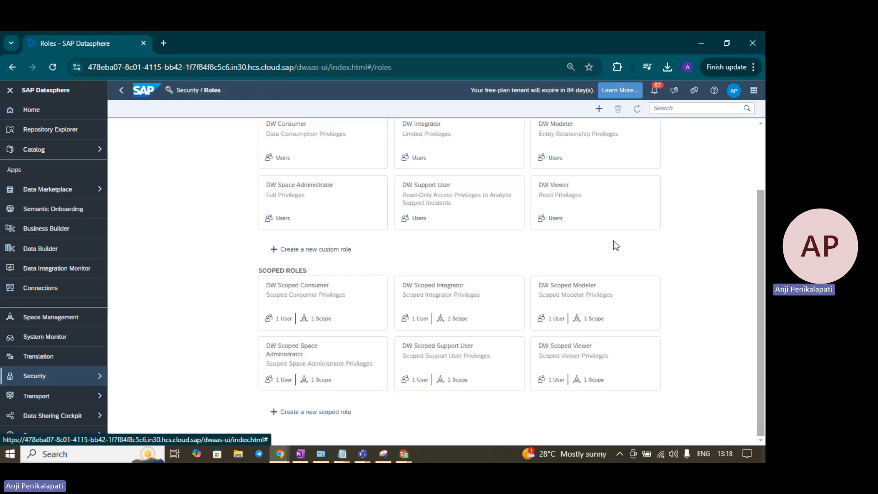
scroll(613, 241, up, 2)
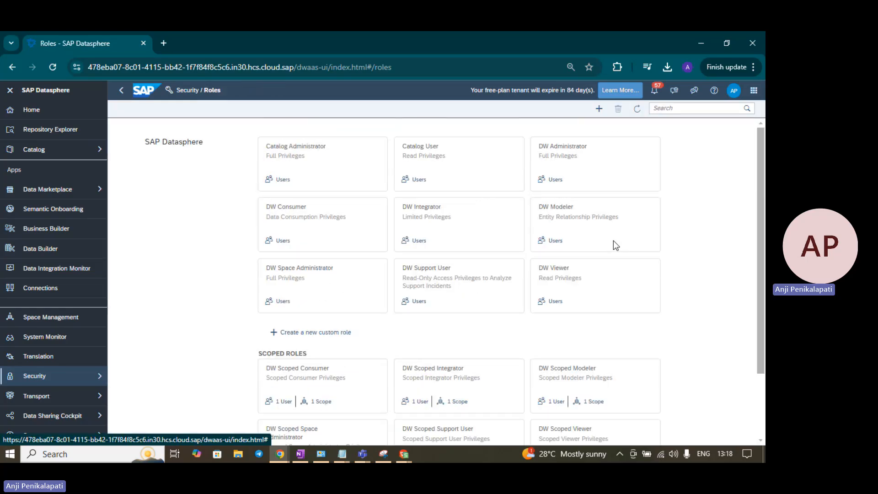
click(565, 210)
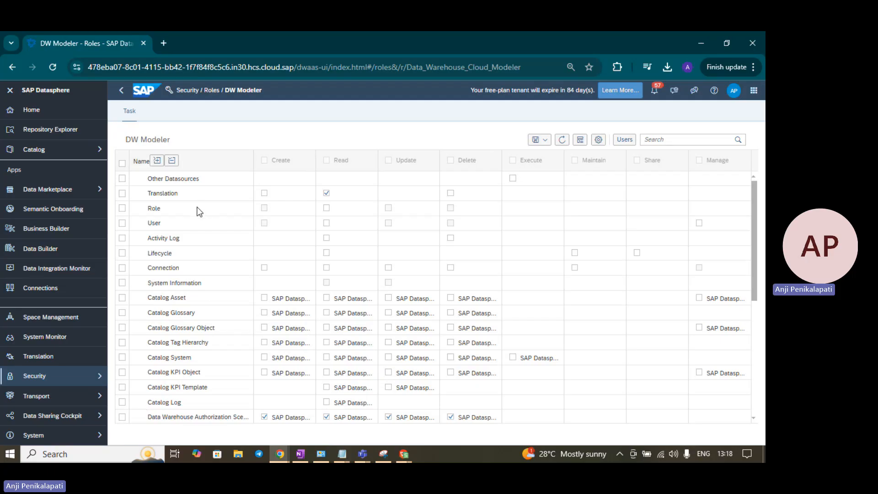
scroll(186, 303, down, 3)
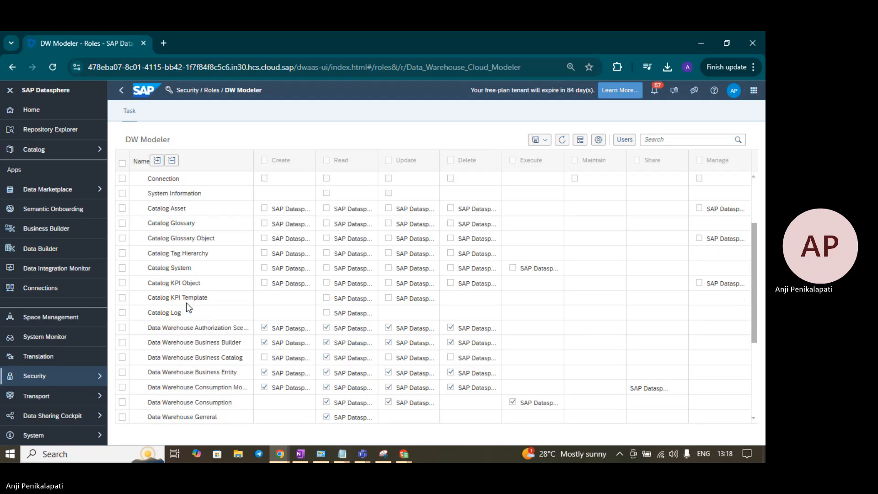
scroll(186, 303, down, 3)
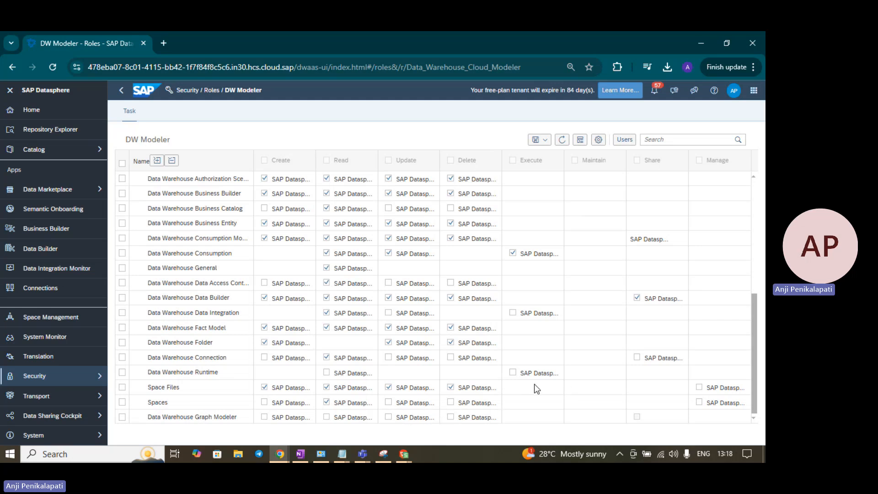
scroll(274, 398, up, 8)
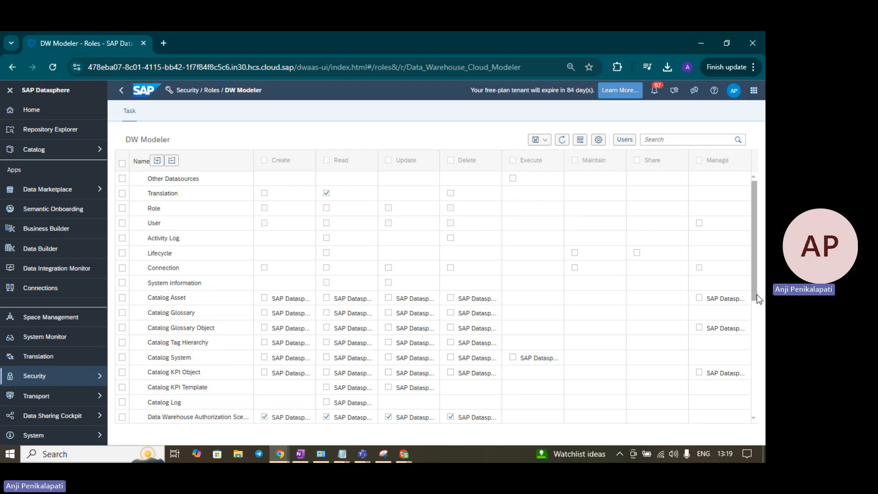
scroll(755, 309, down, 2)
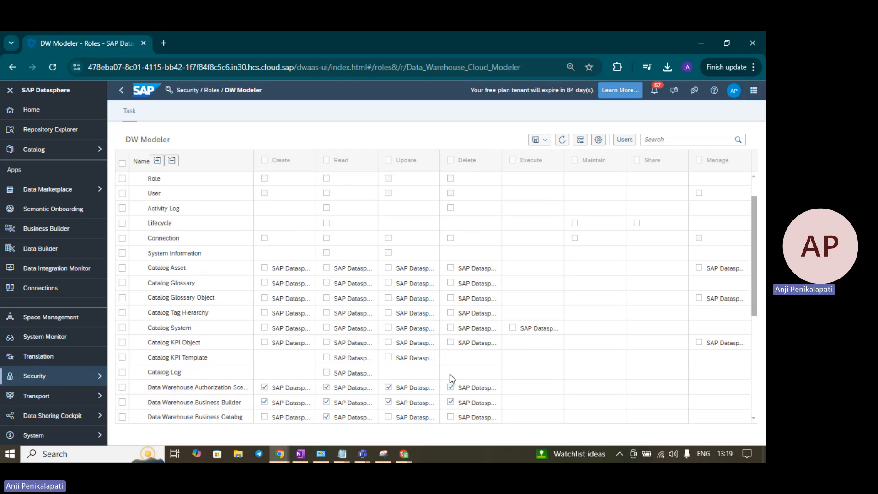
scroll(284, 319, down, 4)
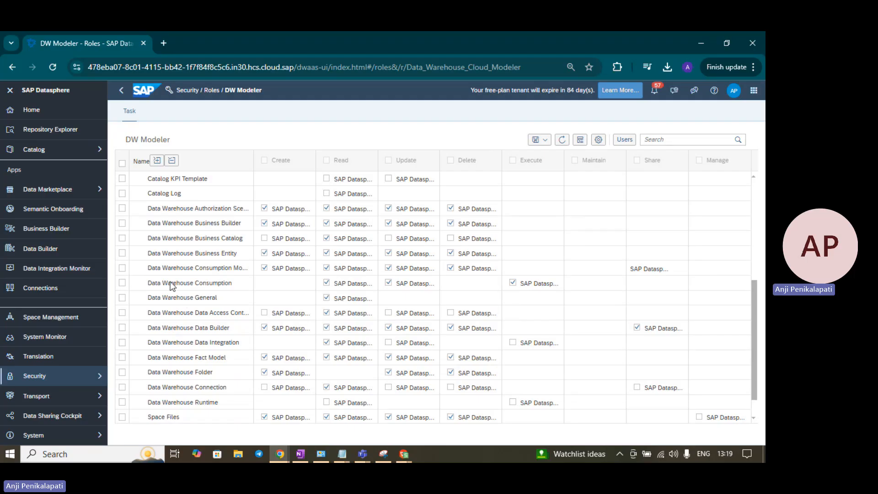
scroll(172, 359, down, 1)
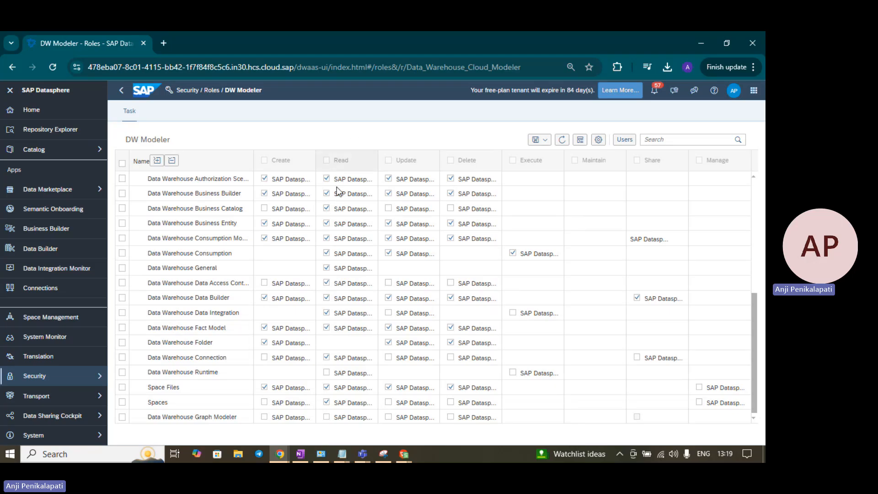
scroll(397, 252, up, 5)
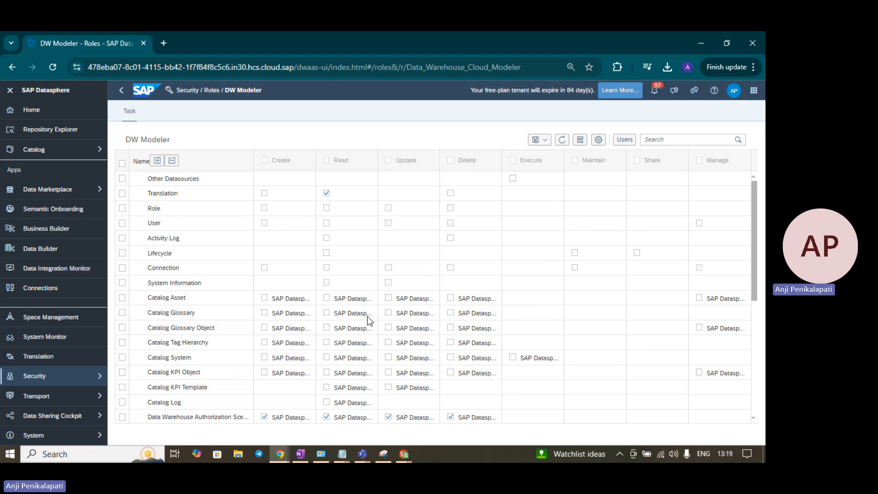
scroll(367, 316, down, 5)
scroll(448, 318, up, 5)
scroll(245, 269, down, 5)
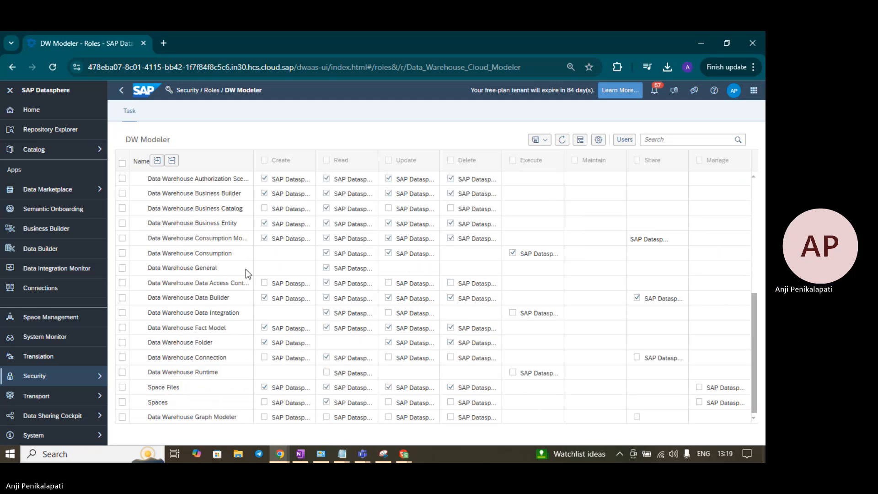
scroll(245, 269, up, 5)
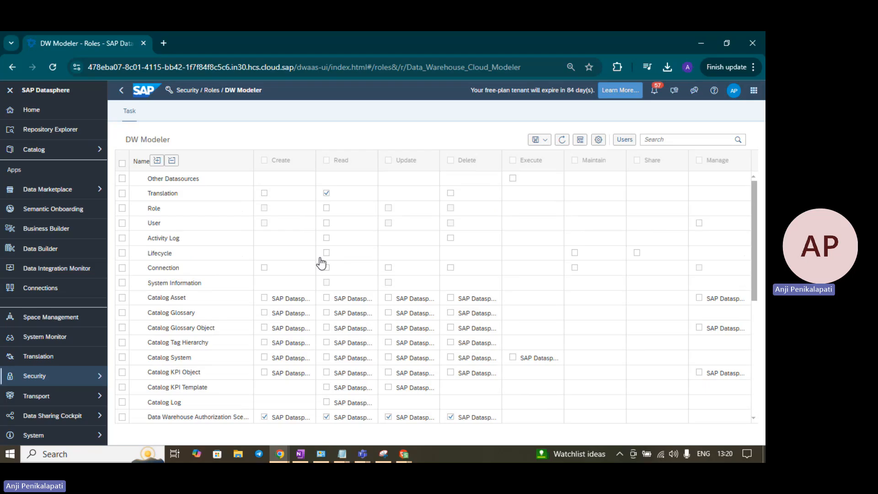
Step: Tick Activity Log Read on the DW Modeler role, then leave and discard the change
click(327, 238)
click(548, 142)
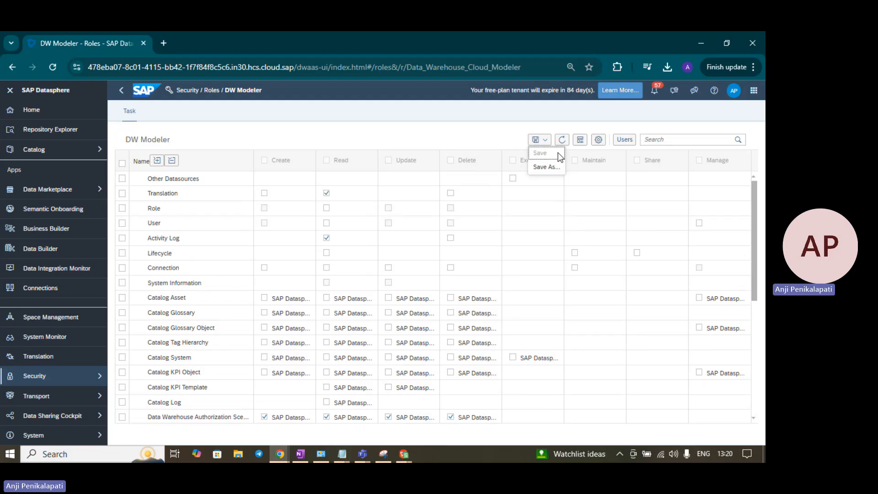
click(214, 90)
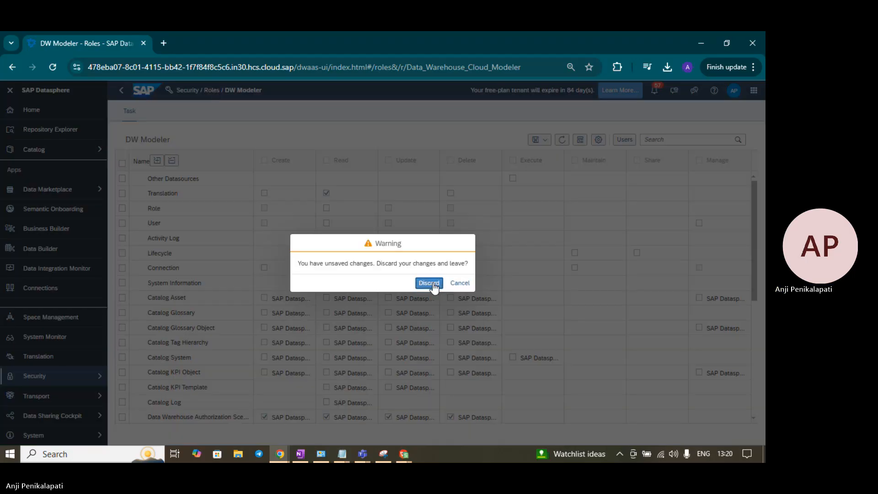
click(430, 284)
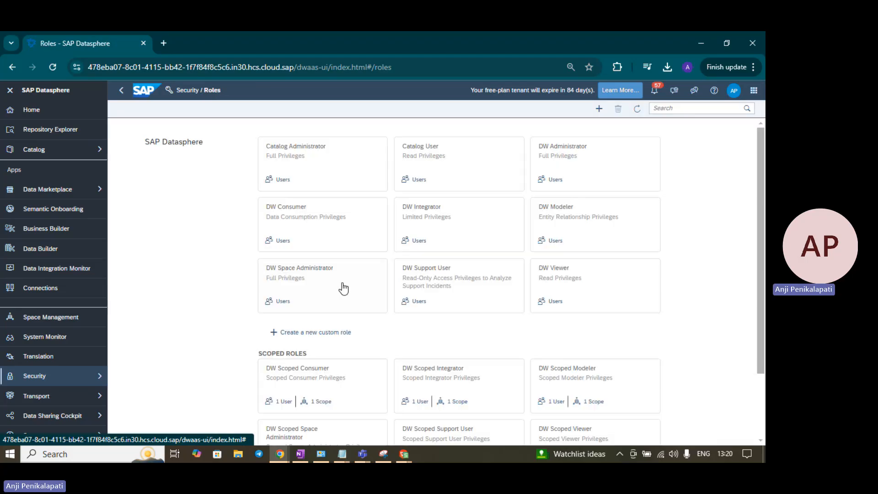
Step: Reopen DW Modeler, grant Activity Log Read again, and start then cancel saving as a new role
click(574, 213)
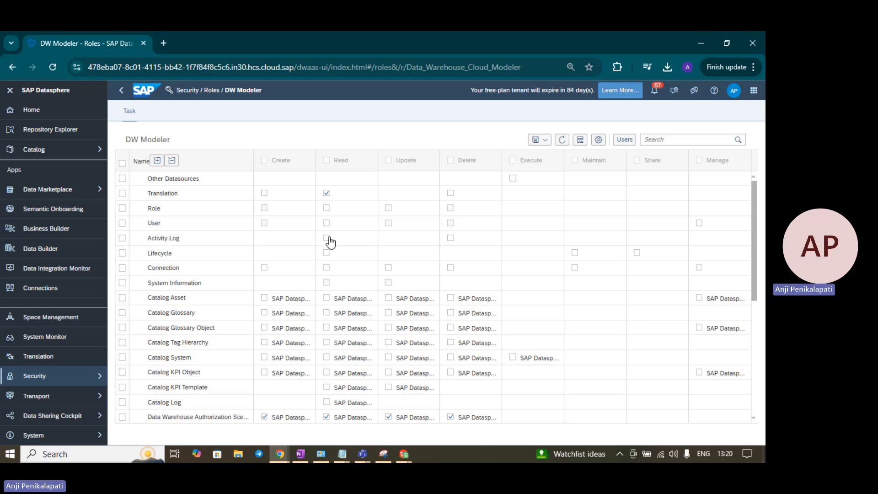
click(545, 141)
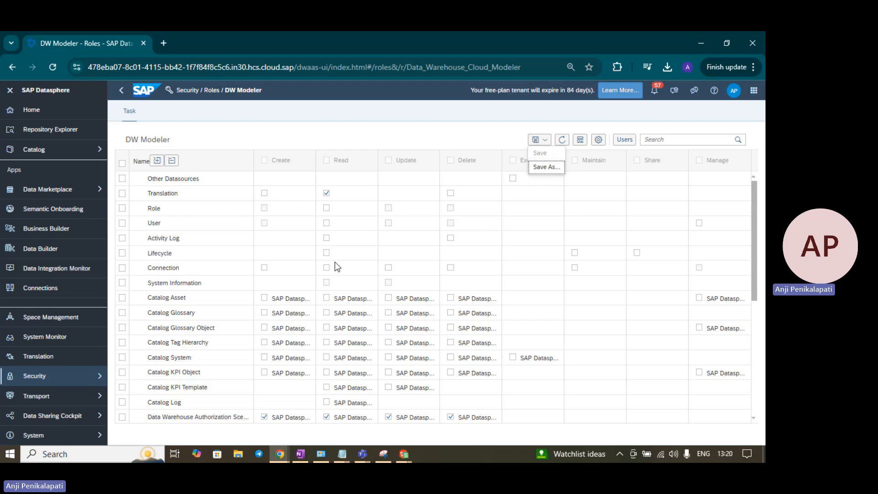
click(327, 238)
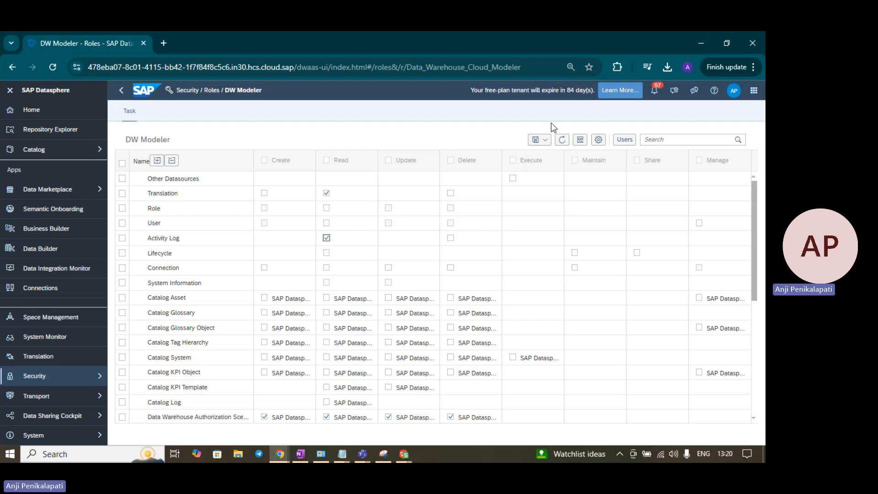
click(540, 140)
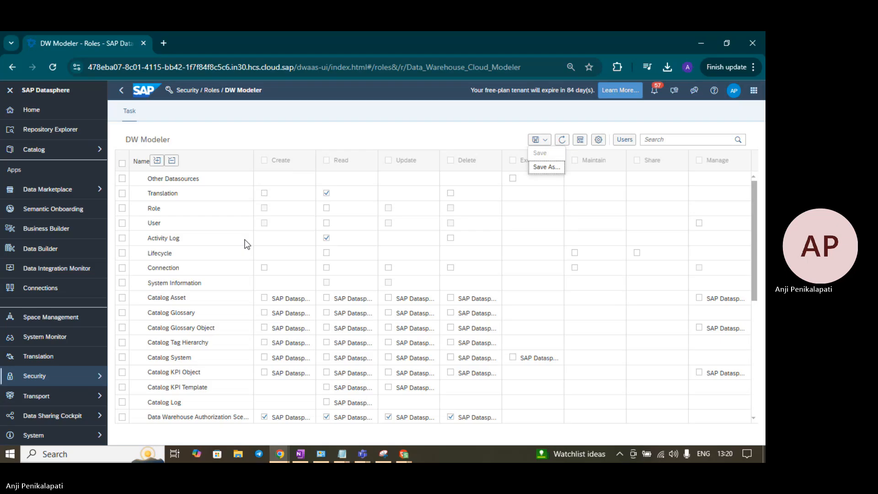
click(547, 167)
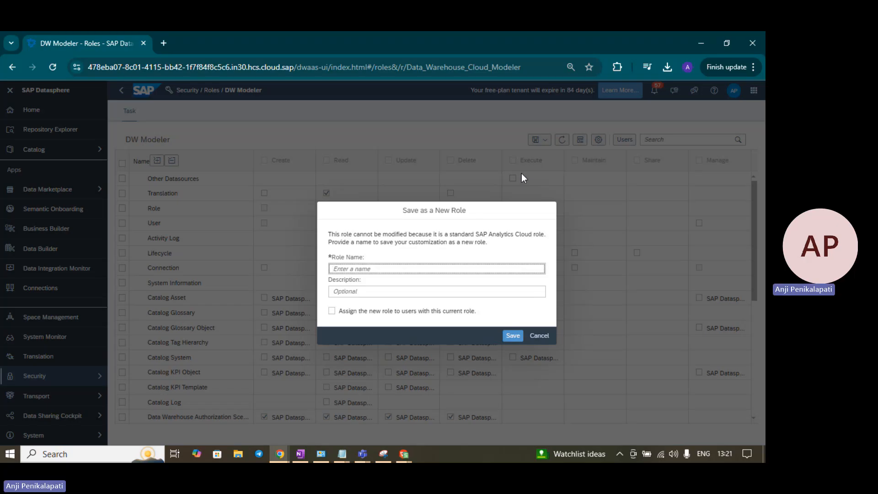
click(539, 336)
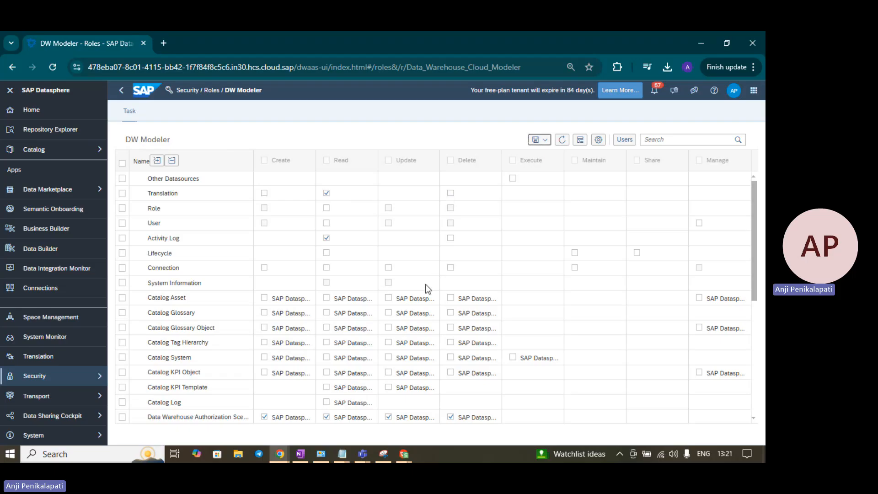
Step: Leave the DW Modeler role for the Roles overview, discarding the unsaved Activity Log edit
scroll(427, 288, down, 5)
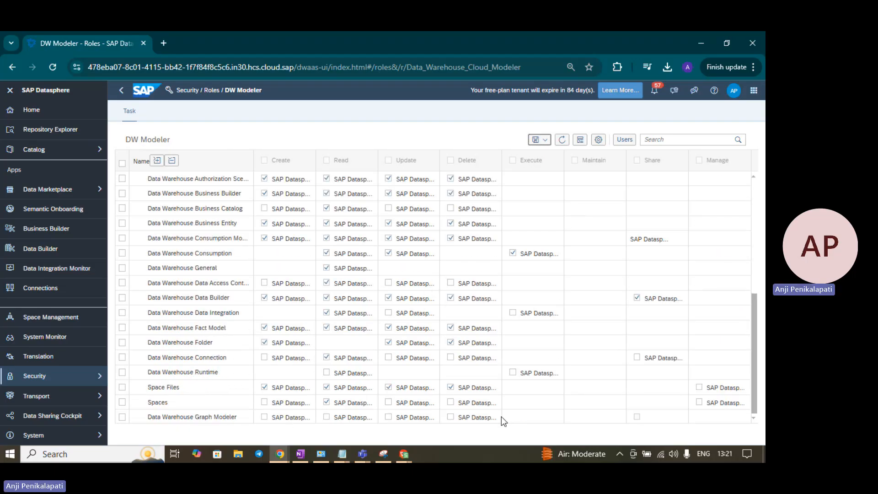
click(544, 139)
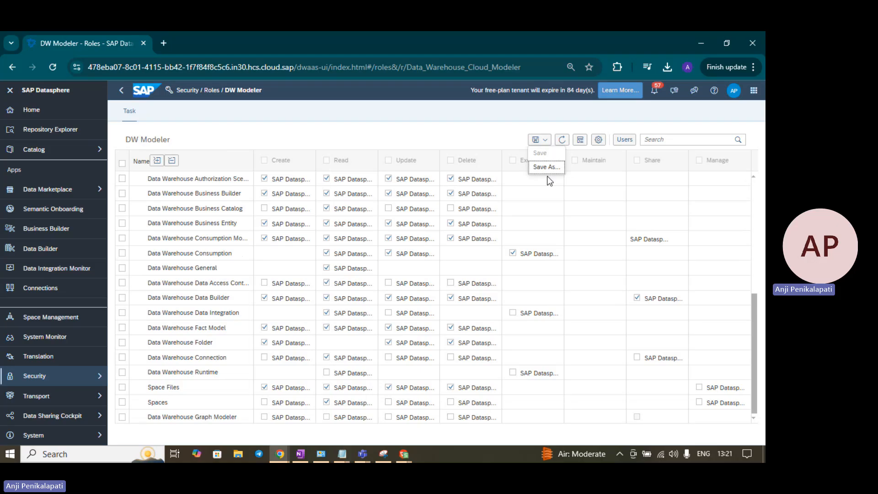
scroll(550, 181, up, 5)
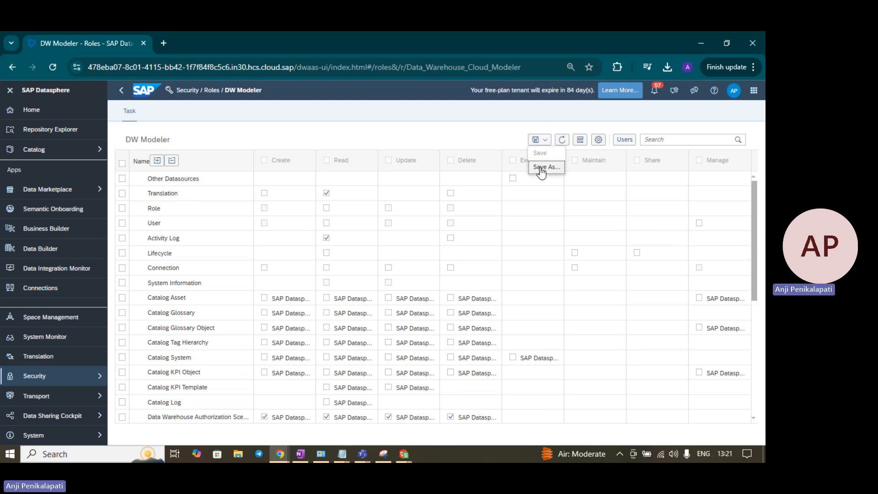
click(210, 92)
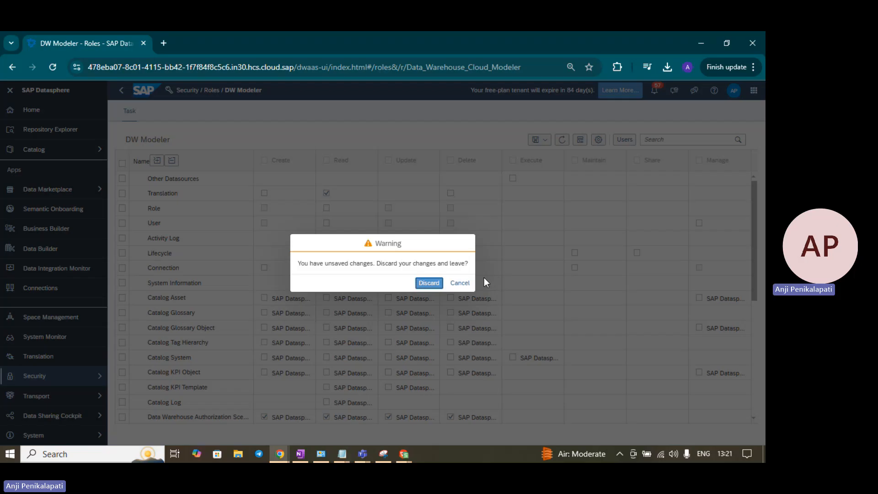
click(429, 283)
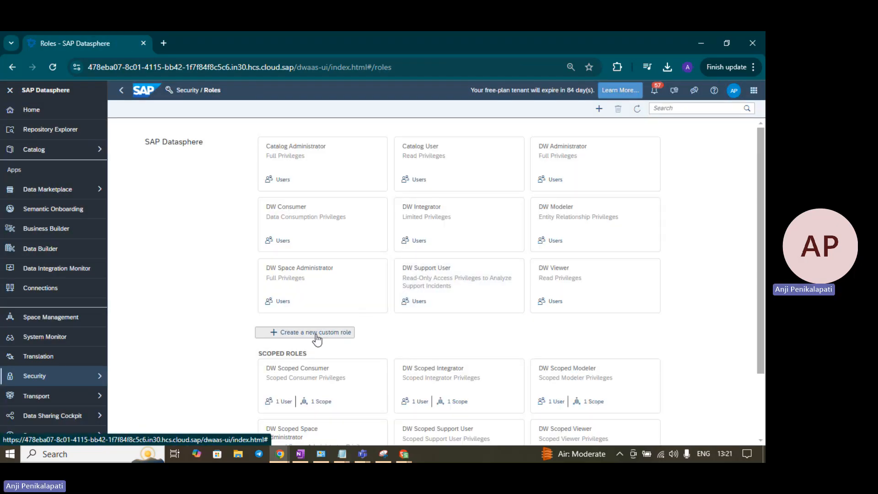
Step: Create a custom role named DS_CUSTOM_ROLE with the description 'Custome role'
click(316, 334)
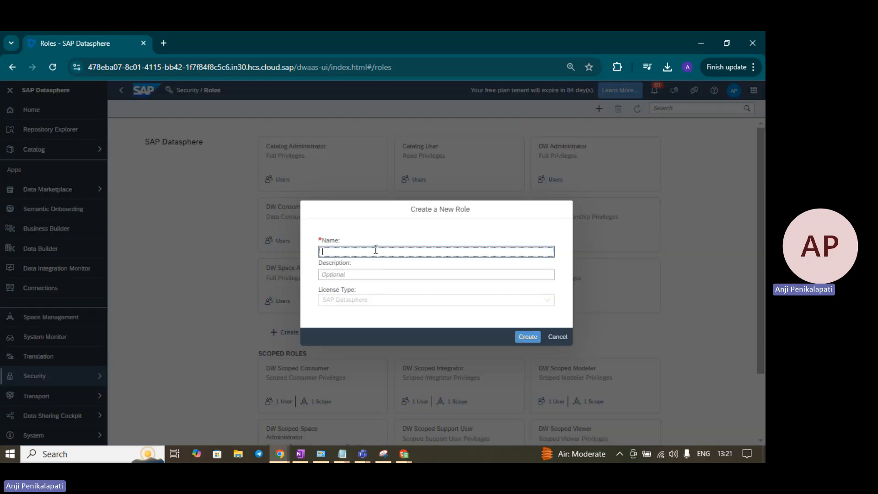
text(DS_CUSTOM)
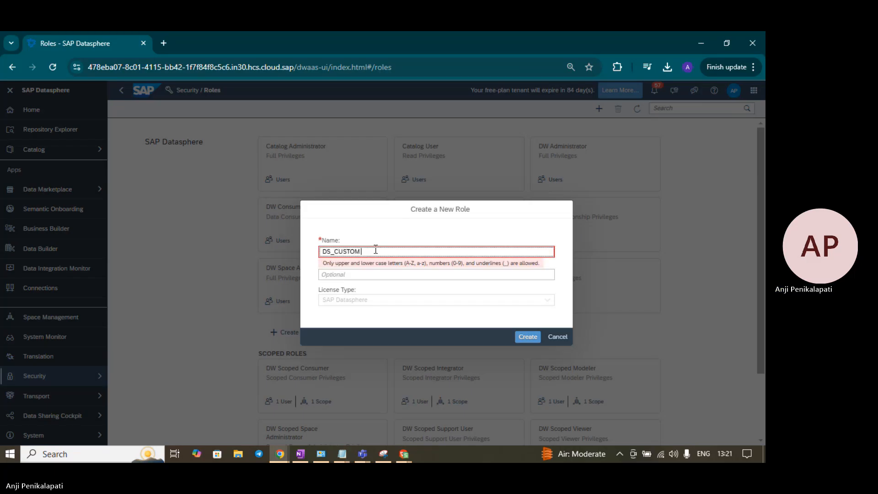
text(_ROLE)
click(374, 274)
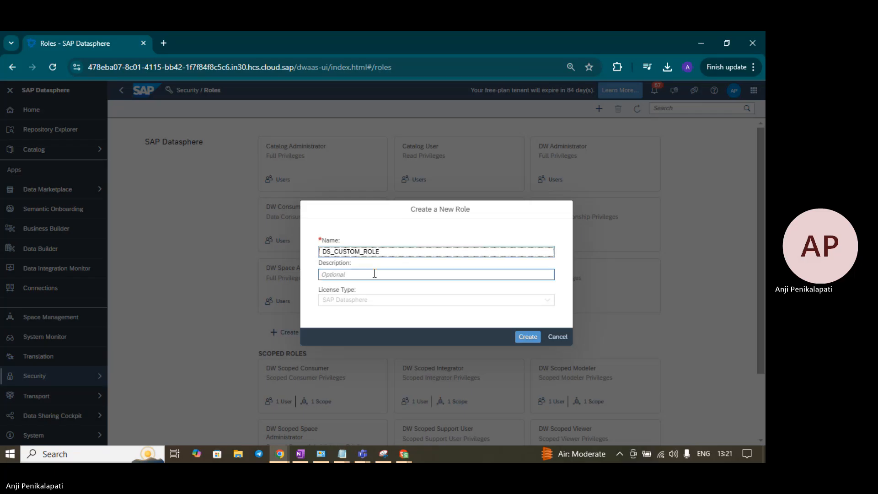
text(Cust)
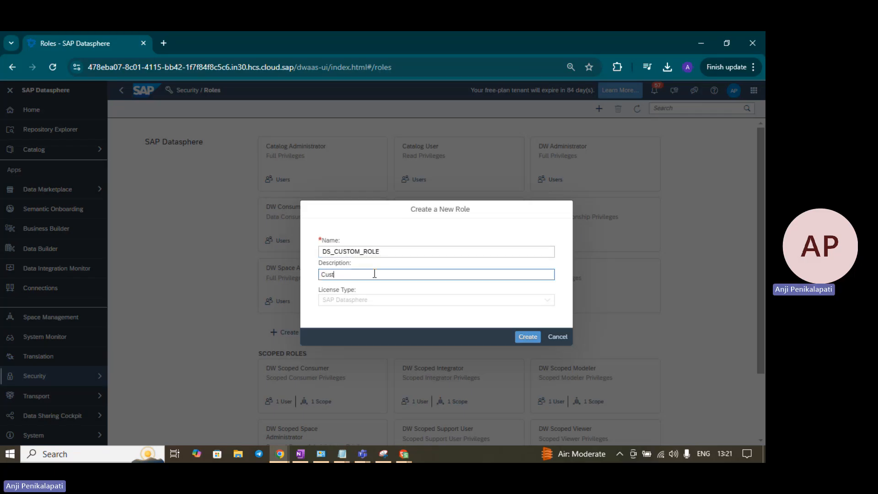
text(ome role)
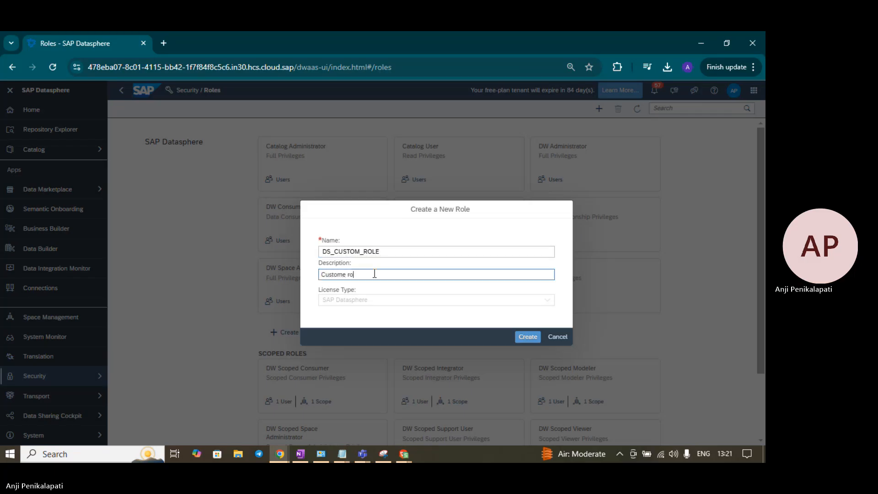
click(527, 339)
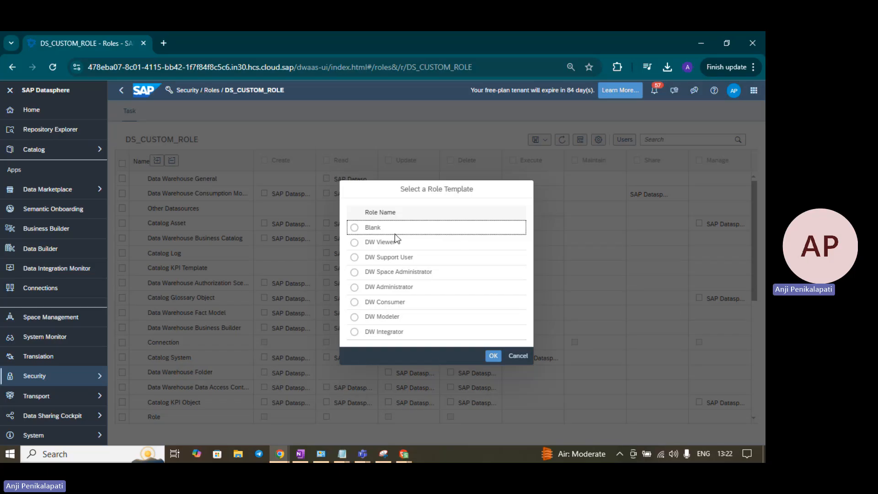
Step: Base DS_CUSTOM_ROLE on the Blank template, review its privilege matrix, then return to Roles
click(354, 228)
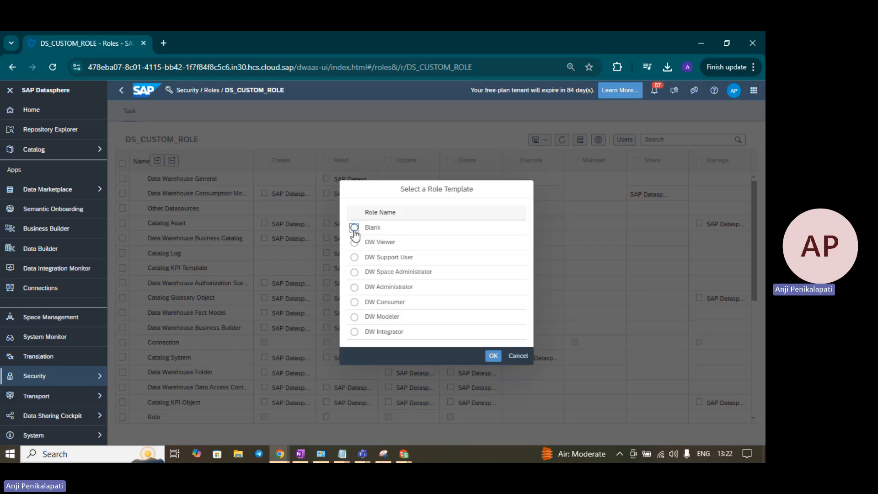
click(498, 356)
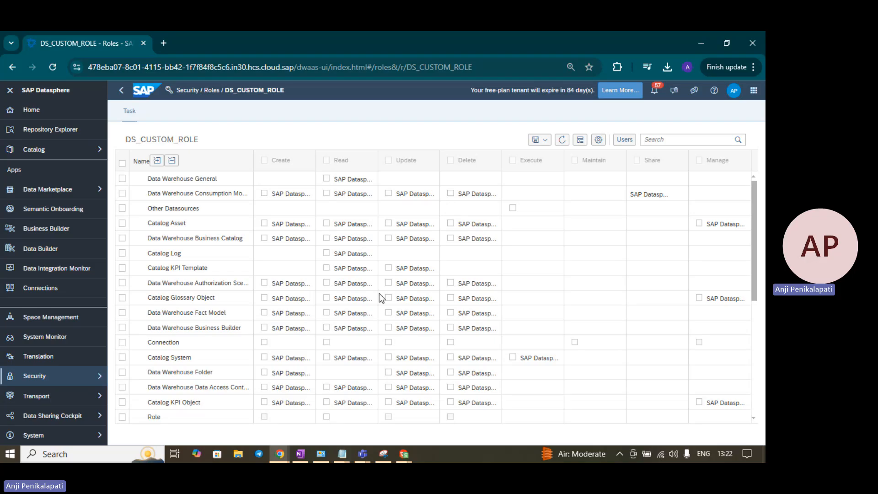
scroll(379, 297, down, 3)
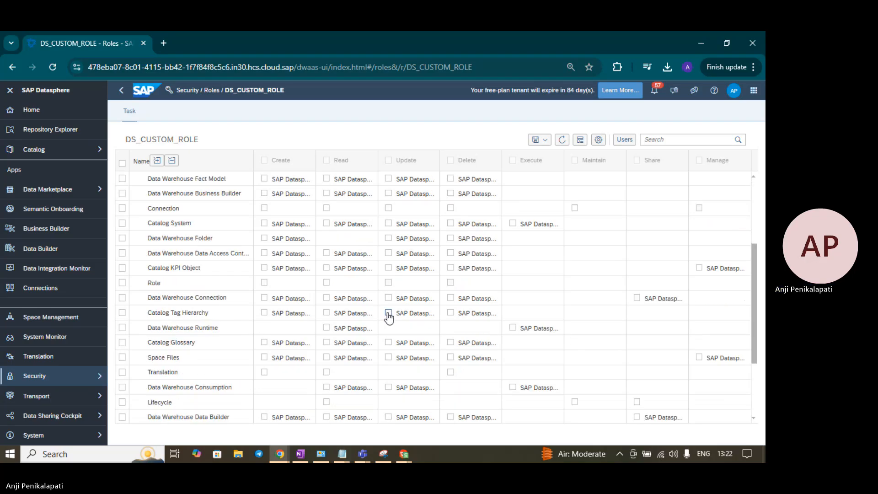
scroll(539, 328, down, 2)
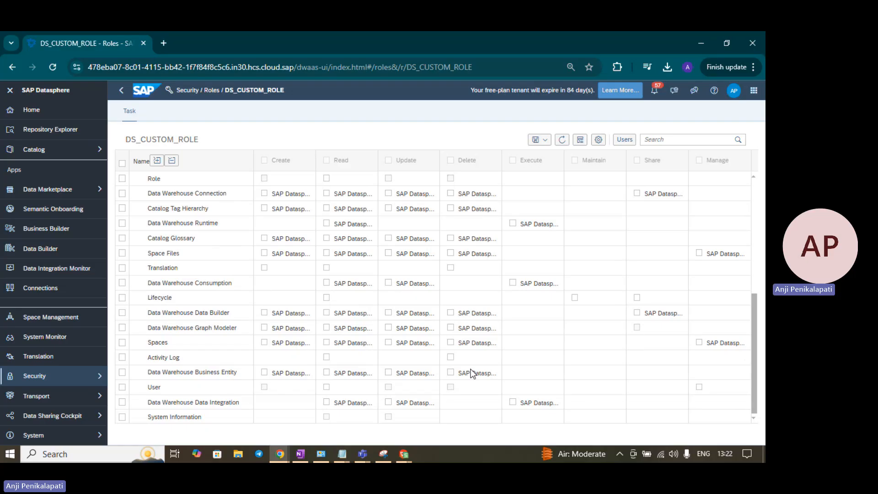
scroll(471, 370, up, 5)
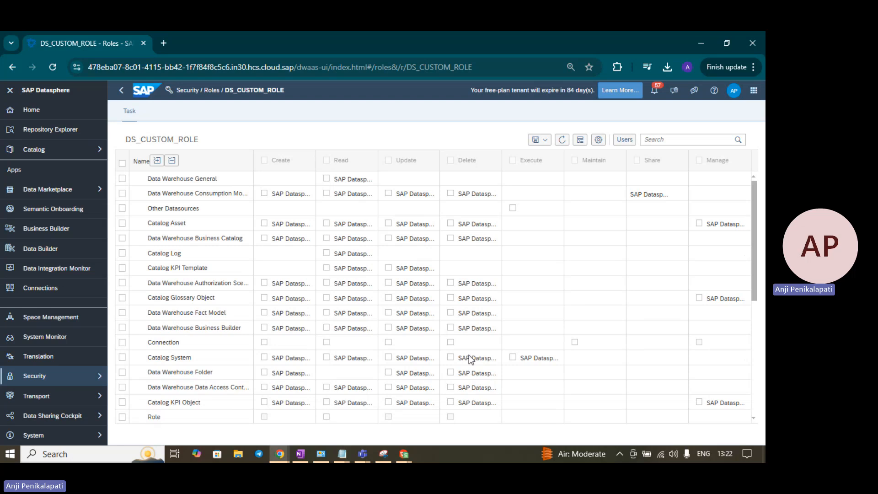
scroll(469, 357, down, 4)
scroll(469, 357, up, 3)
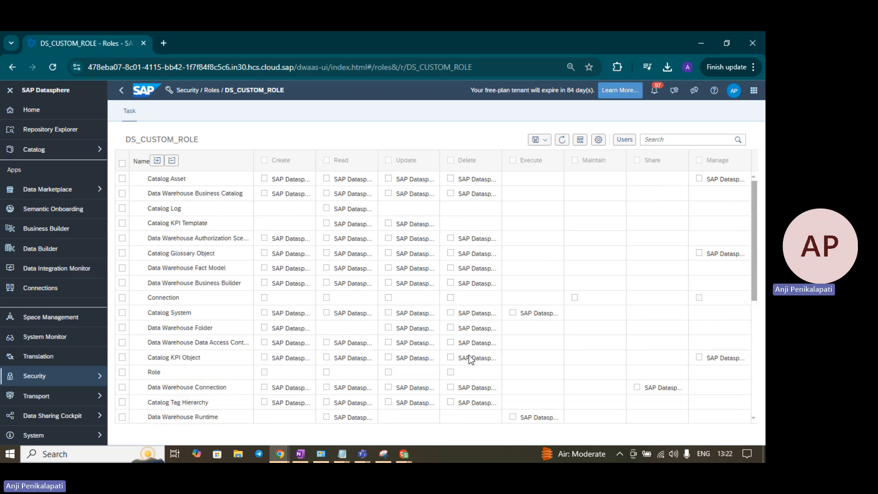
scroll(469, 358, down, 4)
scroll(468, 355, up, 5)
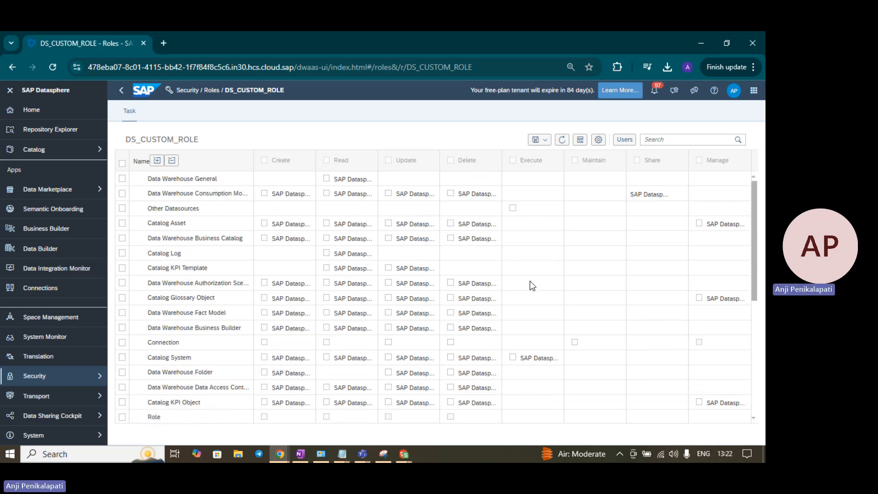
click(212, 91)
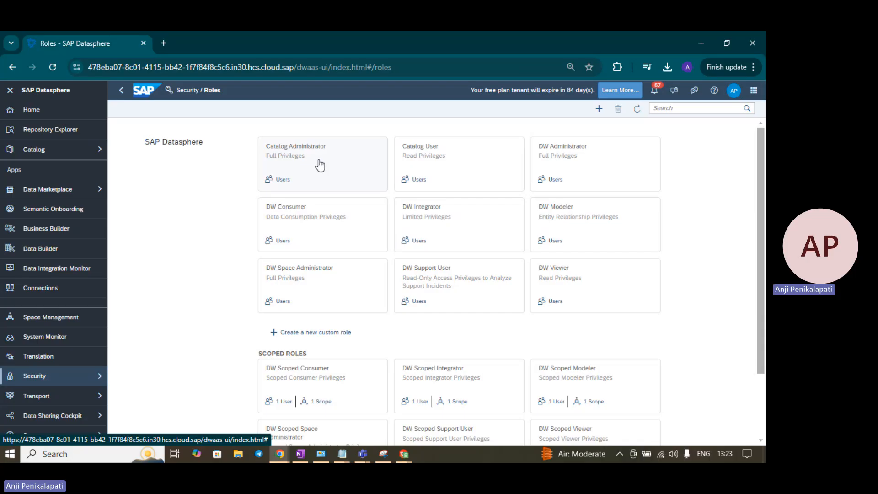
click(319, 275)
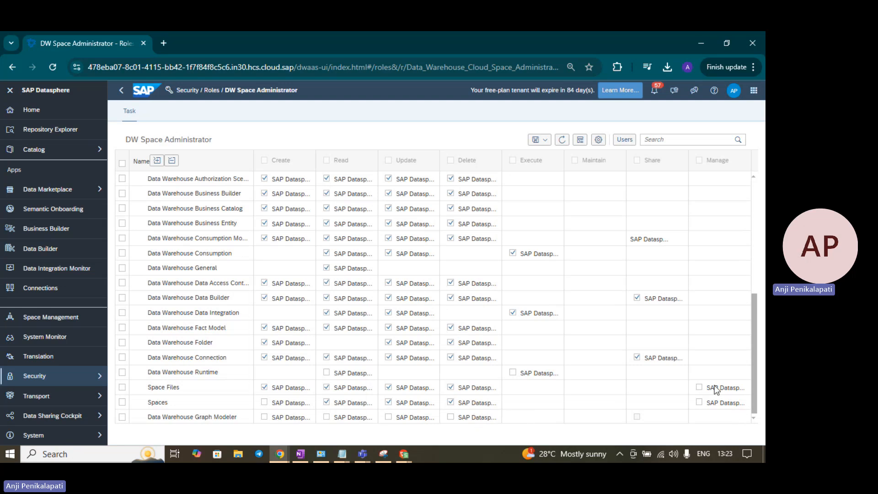
click(213, 93)
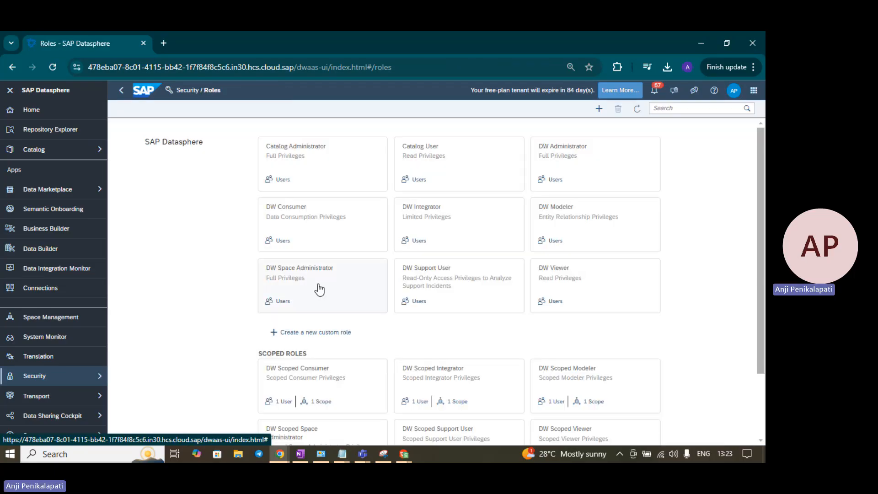
click(582, 155)
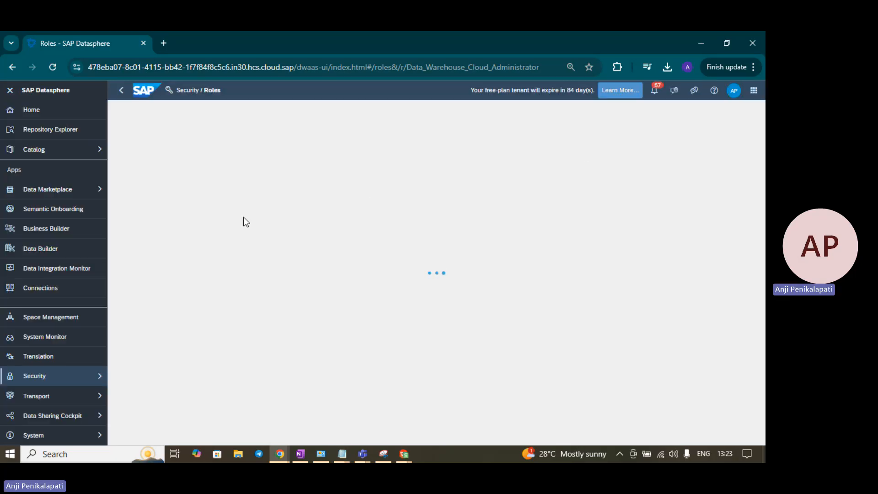
scroll(241, 218, down, 5)
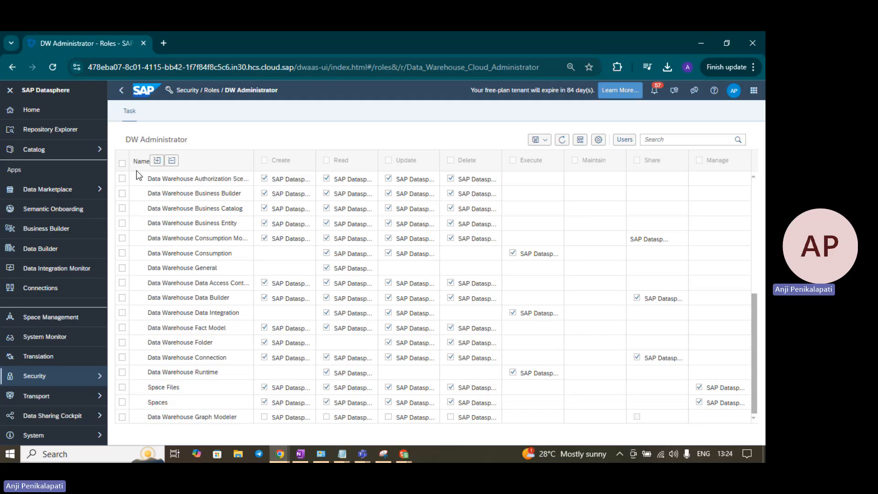
click(214, 90)
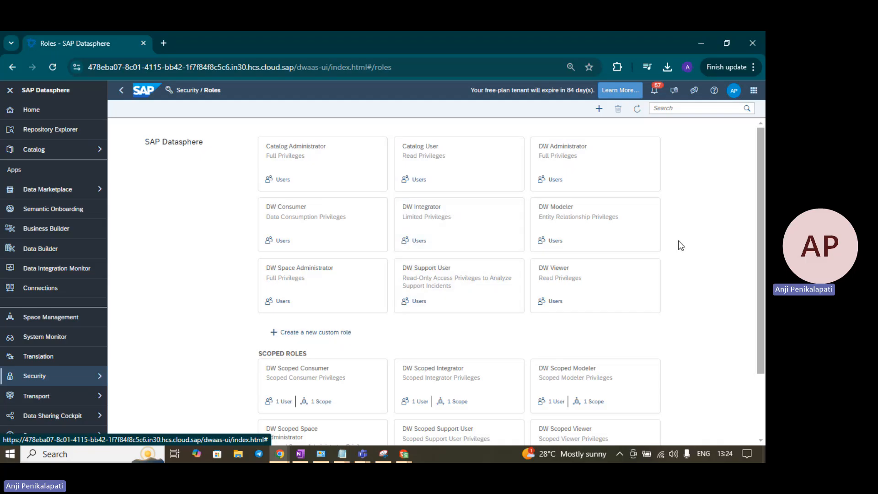
Step: Scroll the Roles page down to the six scoped roles and the create-scoped-role option
scroll(678, 241, down, 3)
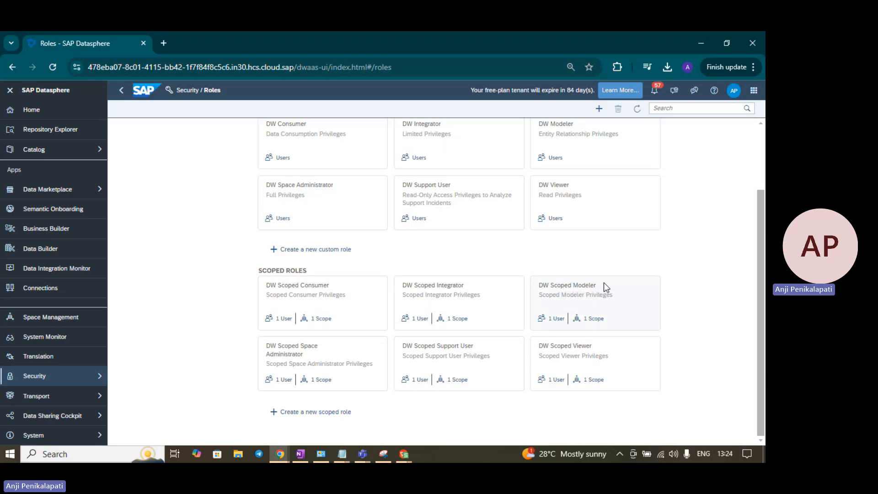
Step: Open the DW Scoped Modeler role and read the note about greyed-out inherited permissions
click(580, 289)
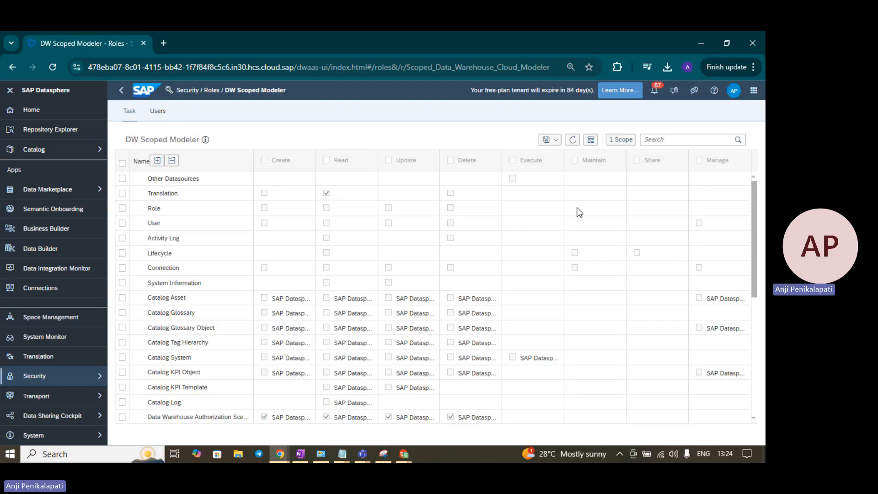
click(205, 140)
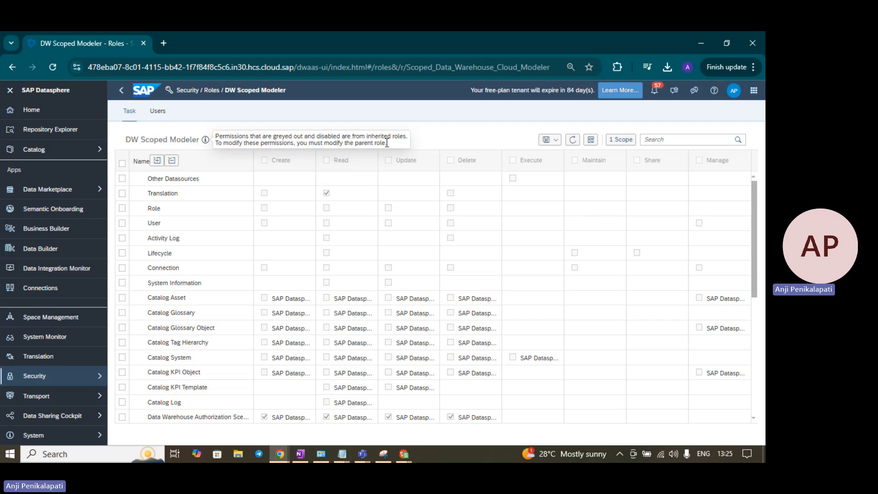
click(456, 141)
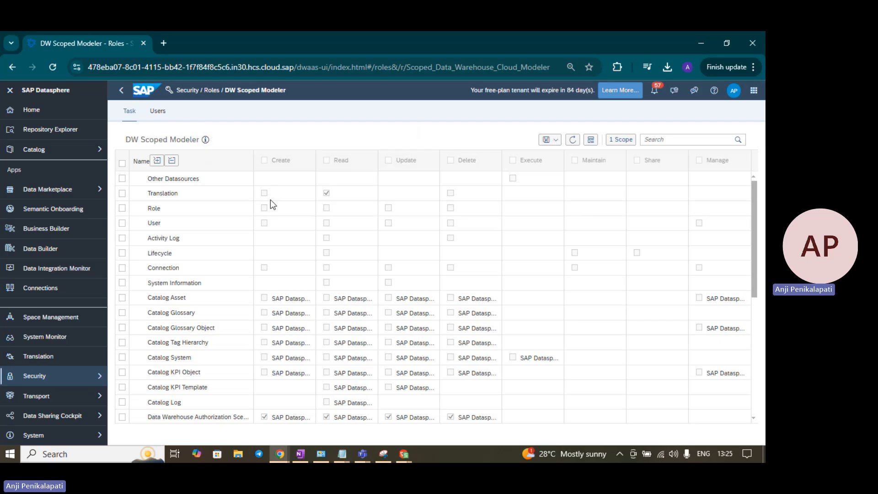
Step: Try changing greyed-out inherited permissions and scroll through the privilege table
click(388, 211)
click(353, 251)
scroll(338, 300, down, 5)
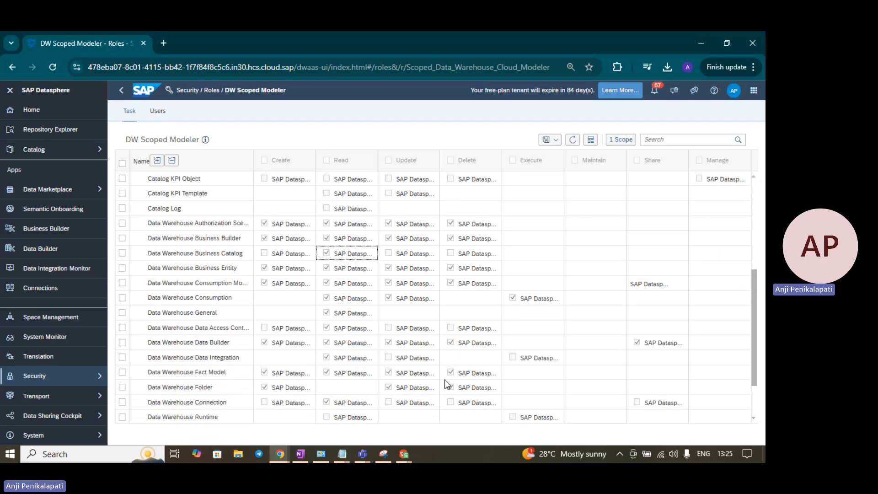
scroll(464, 375, down, 2)
scroll(465, 375, up, 7)
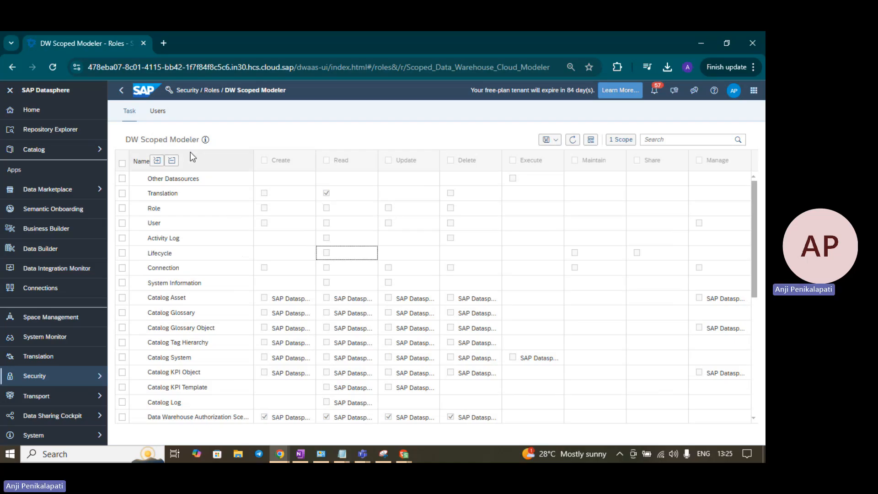
Step: Go back to Roles and reopen DW Scoped Modeler, scrolling through its privileges
click(61, 382)
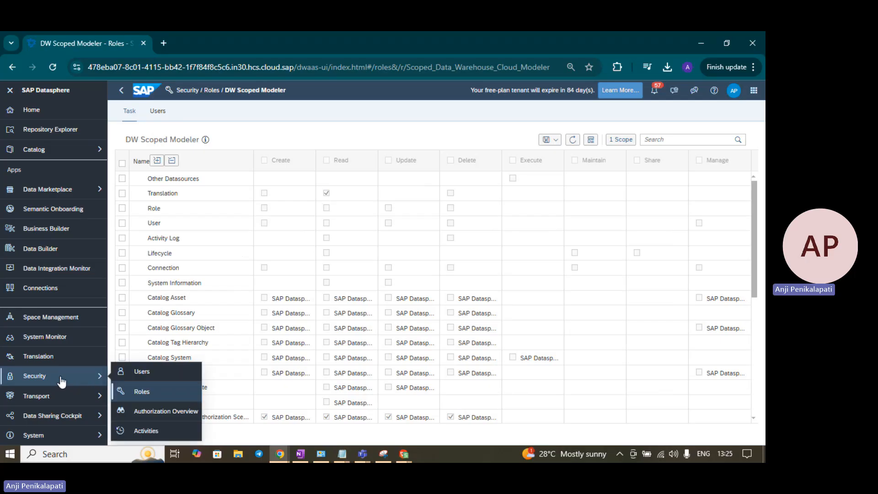
click(120, 390)
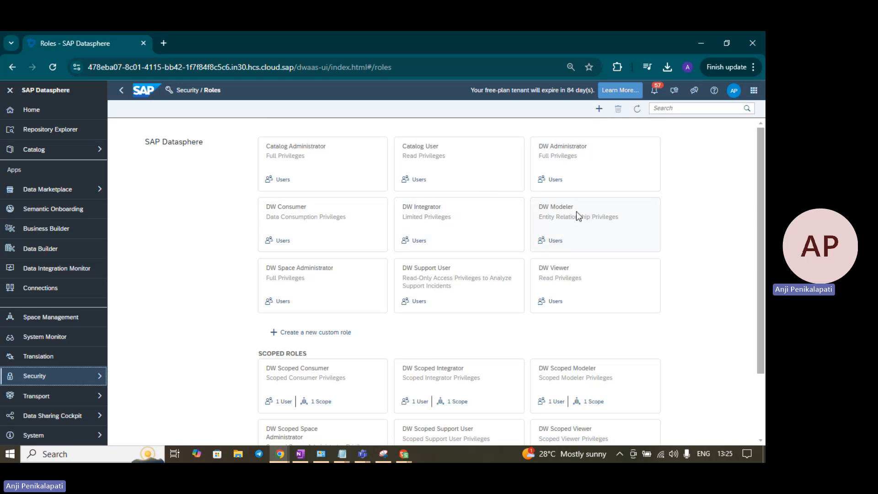
click(586, 373)
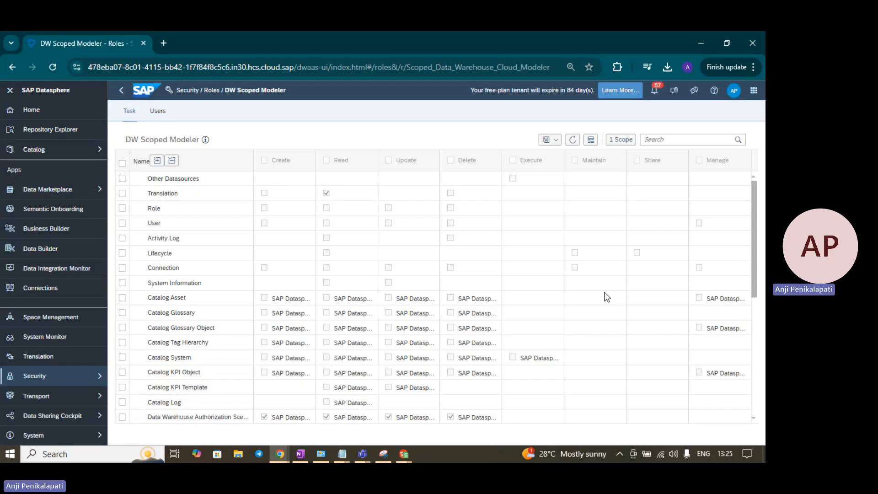
scroll(510, 323, down, 6)
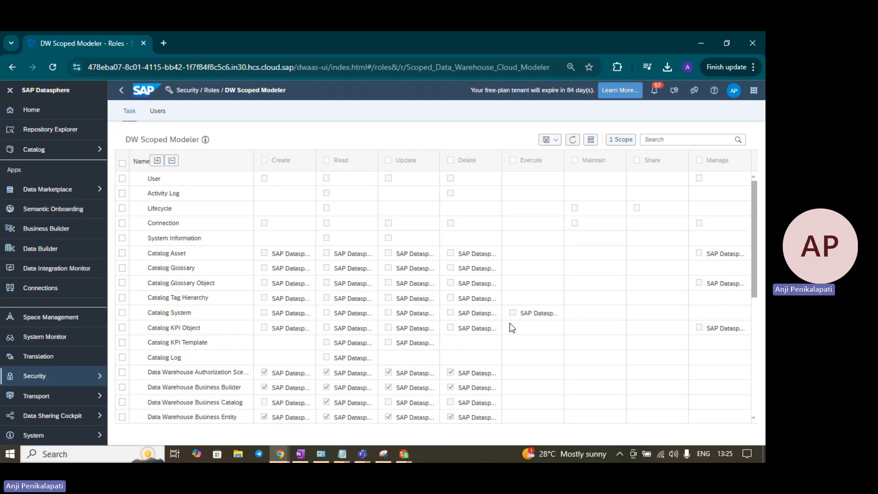
scroll(391, 363, up, 6)
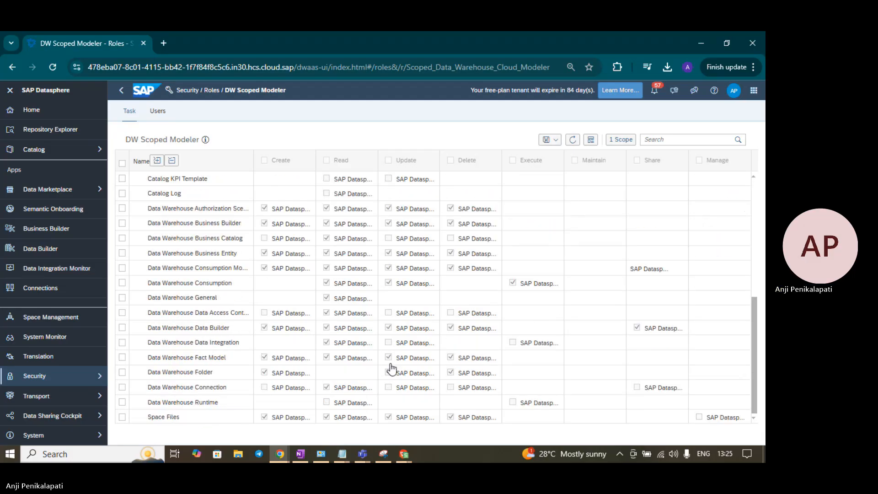
Step: Return to the Roles overview via Security > Roles and scroll down to the scoped roles
mouse_move(205, 141)
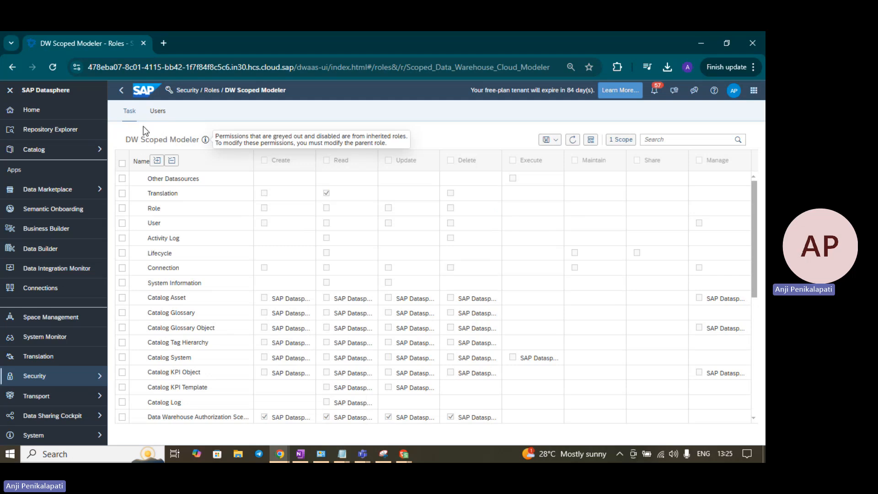
click(72, 379)
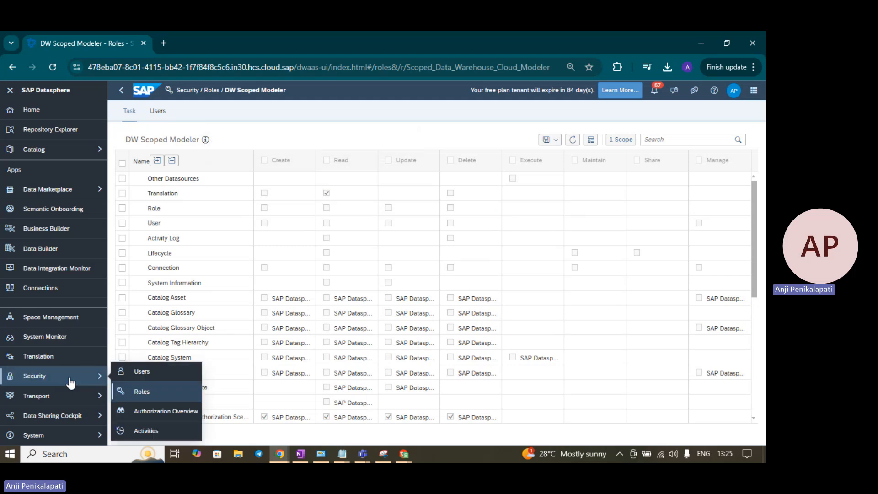
click(145, 394)
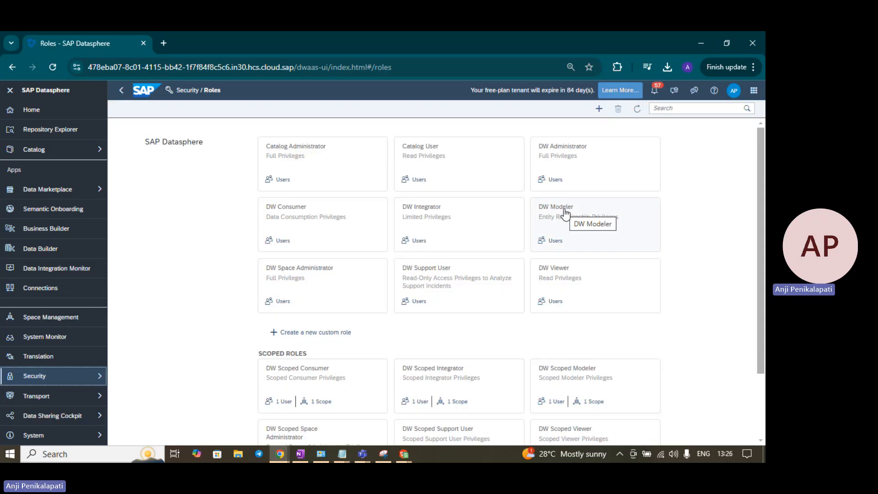
scroll(731, 224, down, 2)
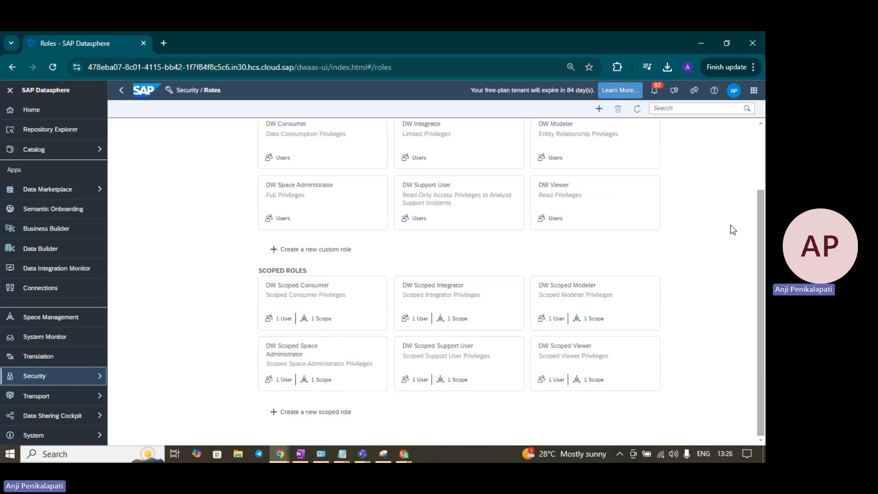
Step: Start a new scoped role named DS_Cust_Scoped_role with description 'Cust scoped role'
click(298, 414)
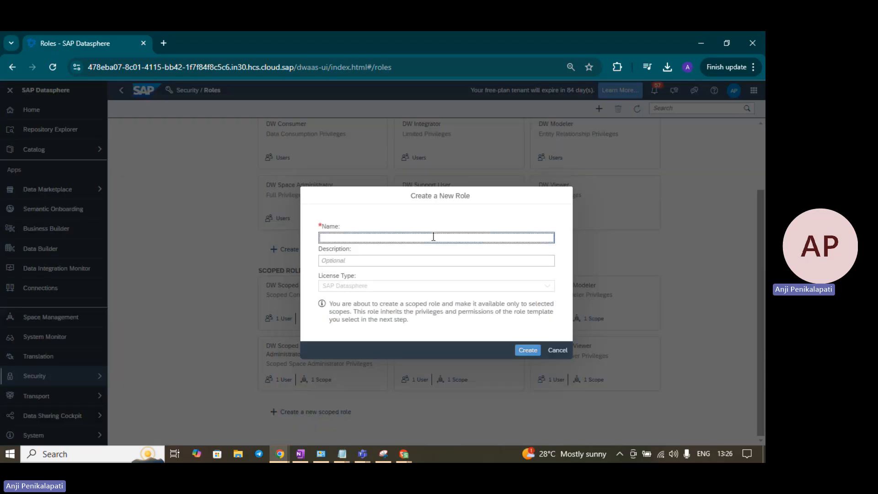
text(DS)
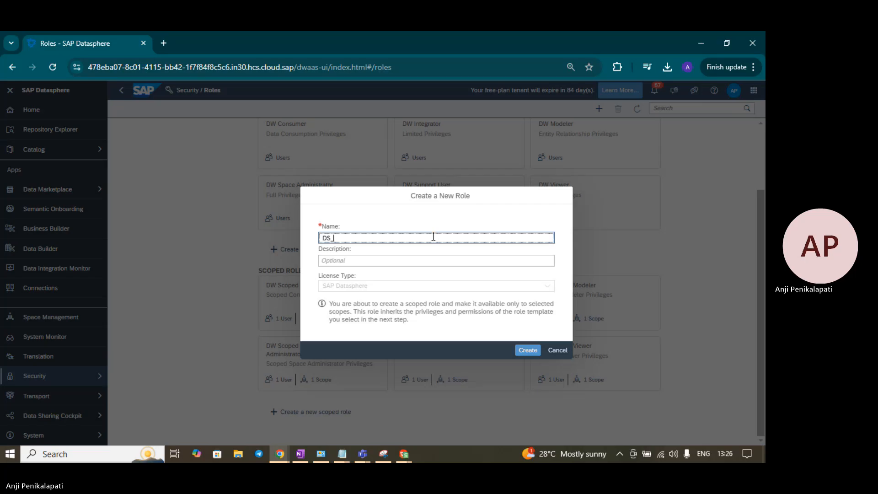
text(_Cust)
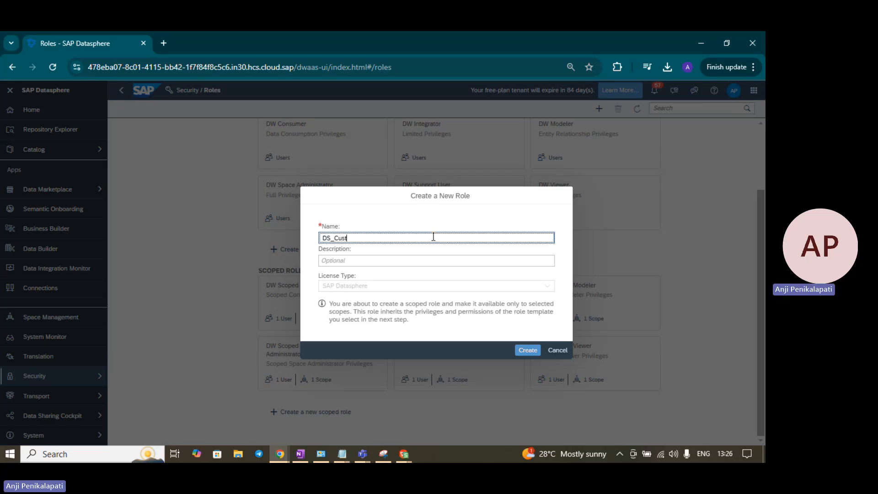
text(_Scoped)
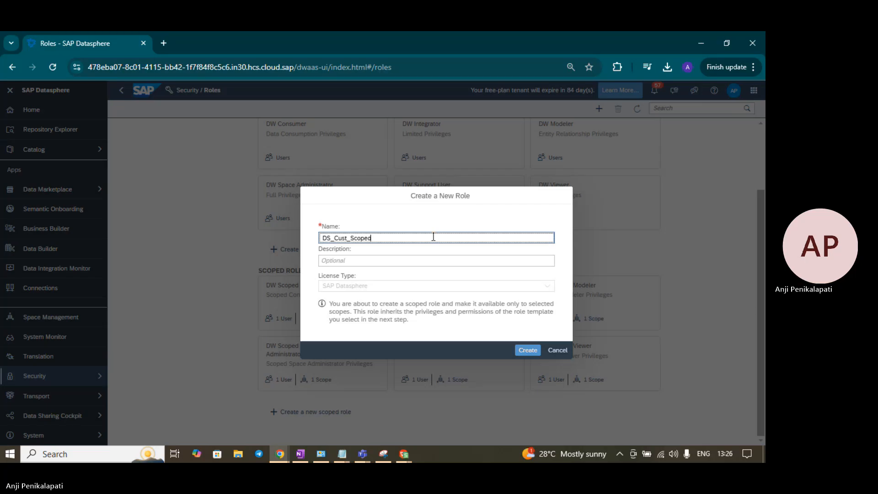
text(_role)
click(389, 259)
text(Cust )
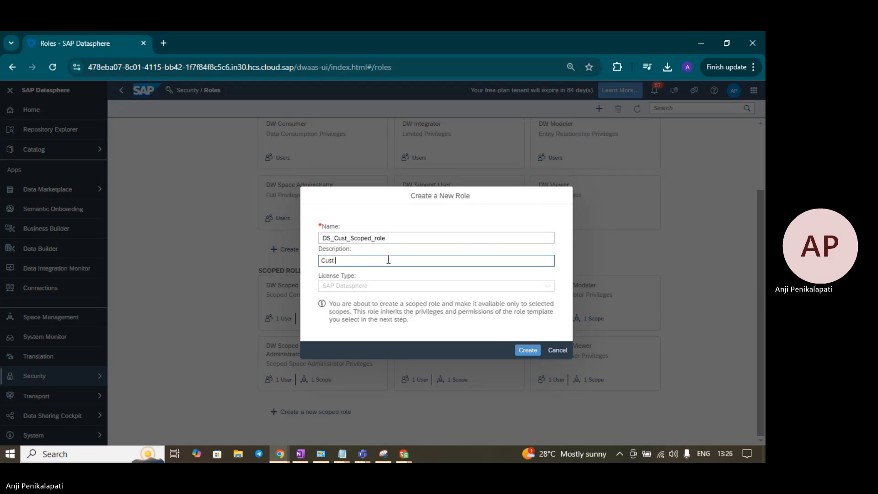
text(scoped role)
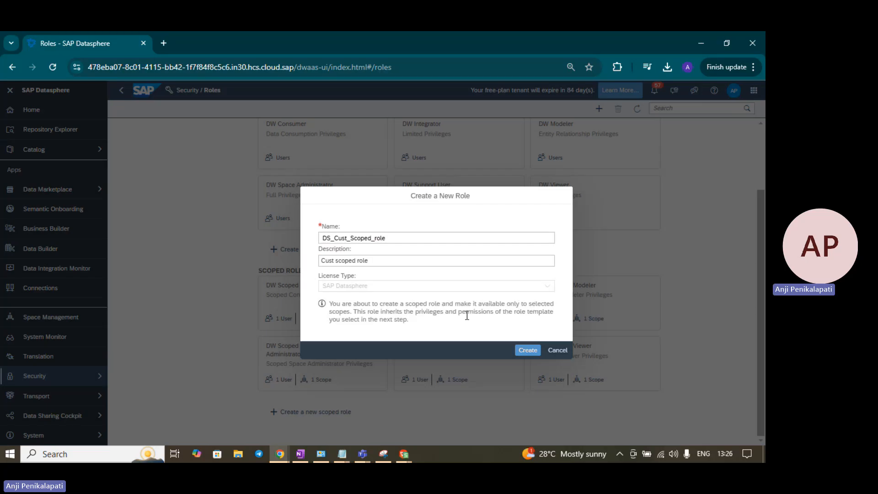
Step: Create DS_Cust_Scoped_role, browse the role template list, then cancel back to Roles
click(527, 351)
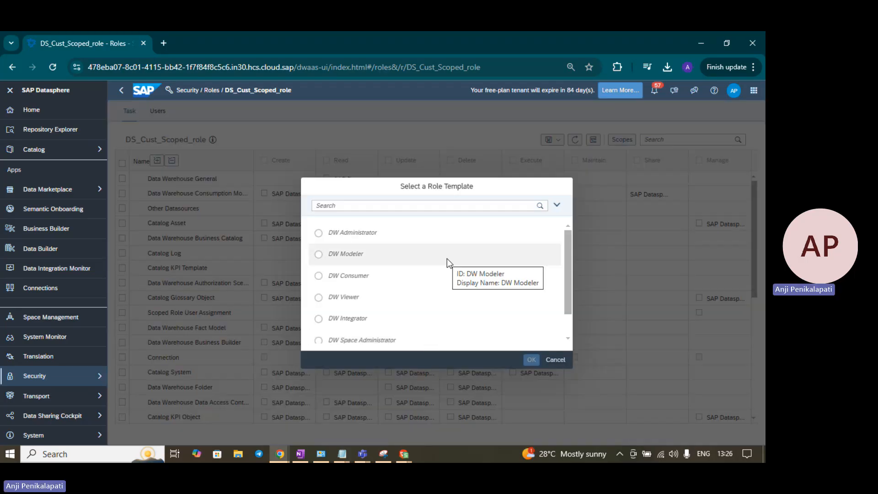
scroll(446, 259, down, 1)
scroll(407, 288, up, 1)
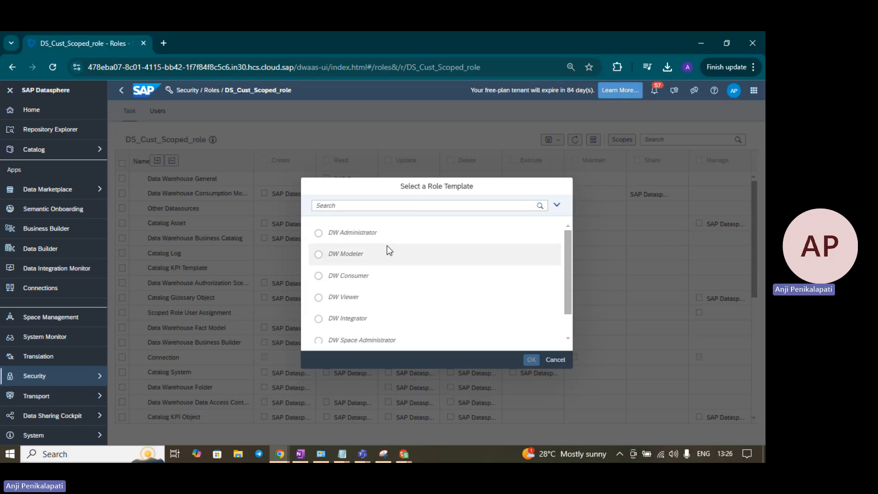
scroll(378, 297, down, 1)
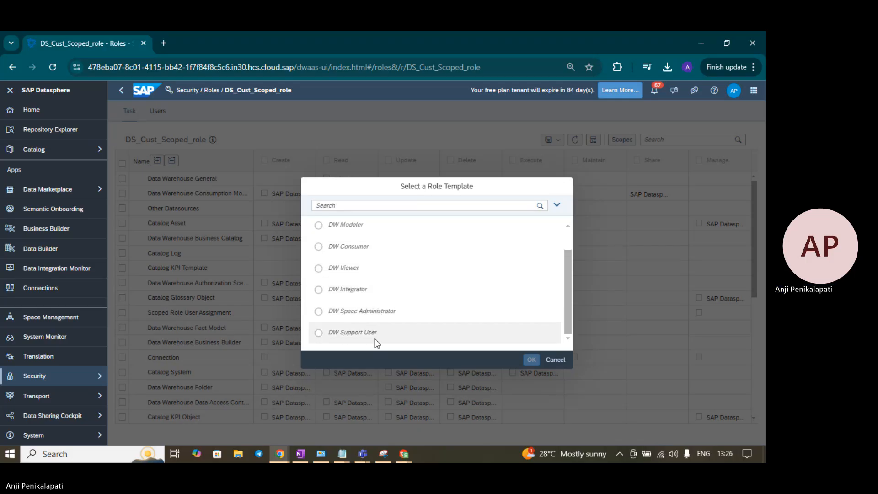
scroll(374, 338, up, 1)
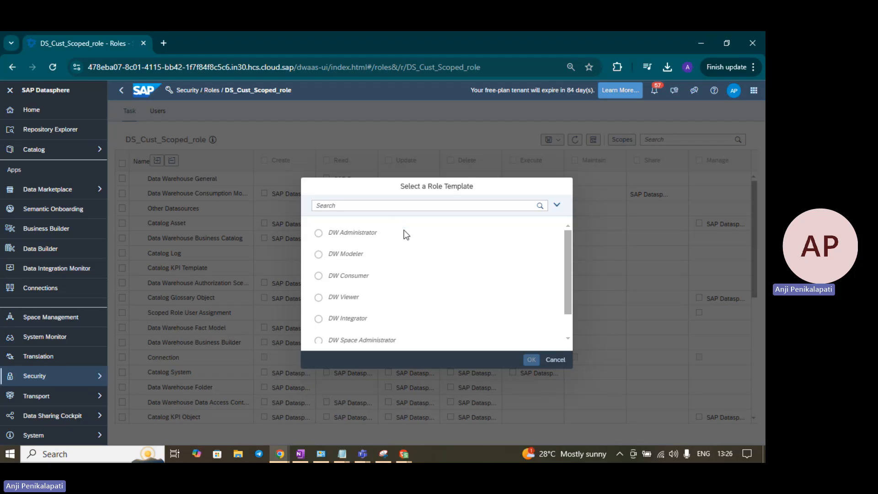
scroll(408, 261, down, 1)
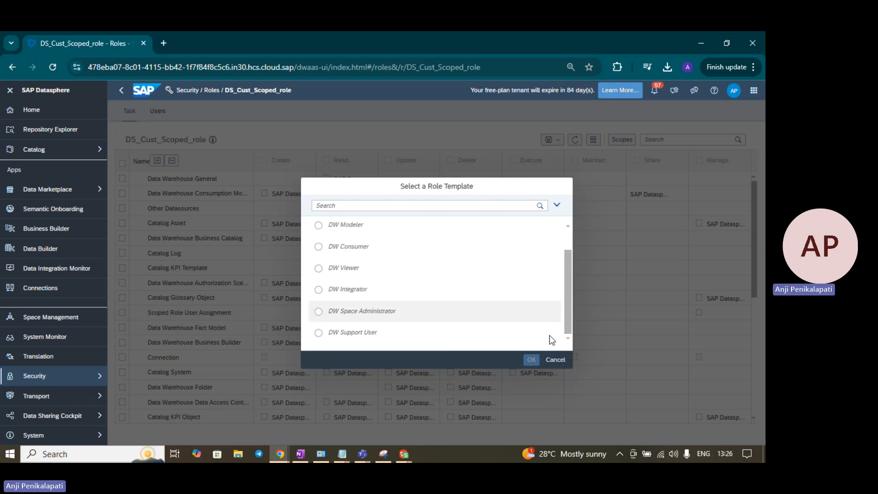
click(555, 359)
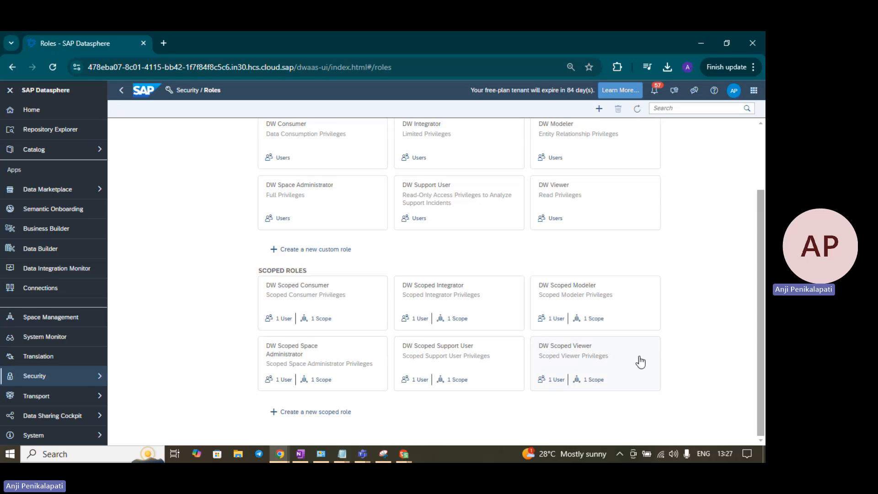
scroll(641, 362, up, 3)
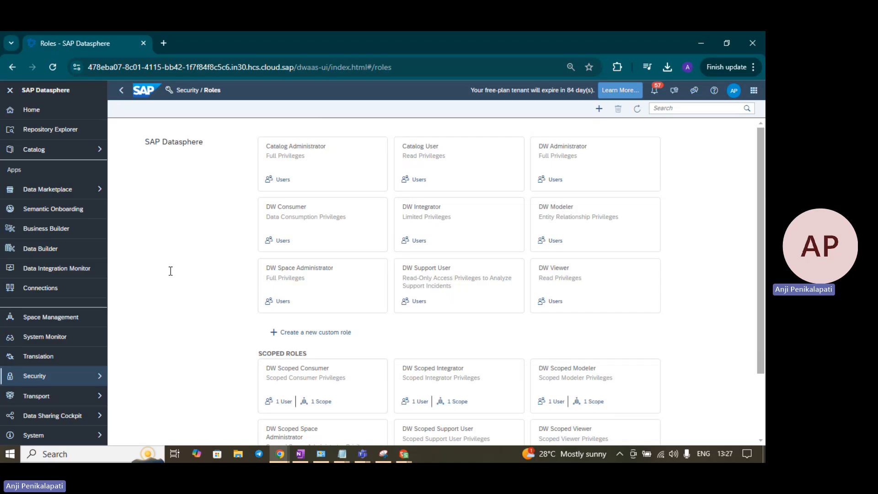
scroll(171, 271, down, 3)
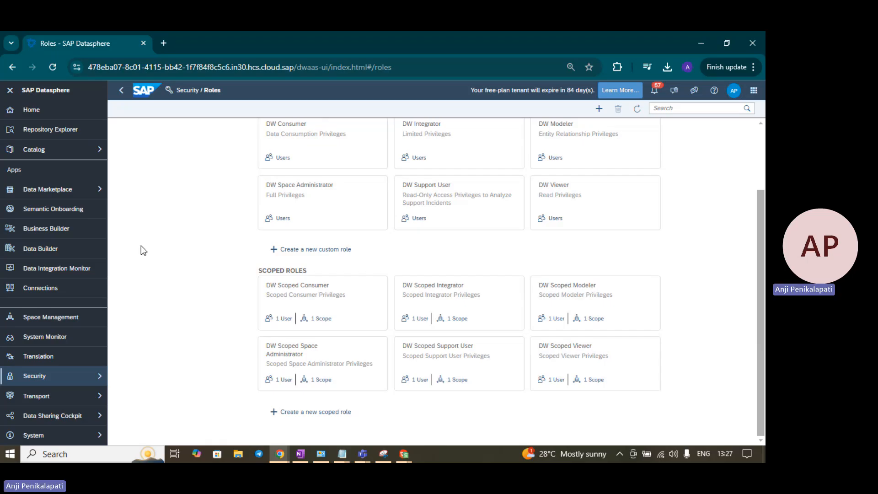
scroll(157, 251, up, 2)
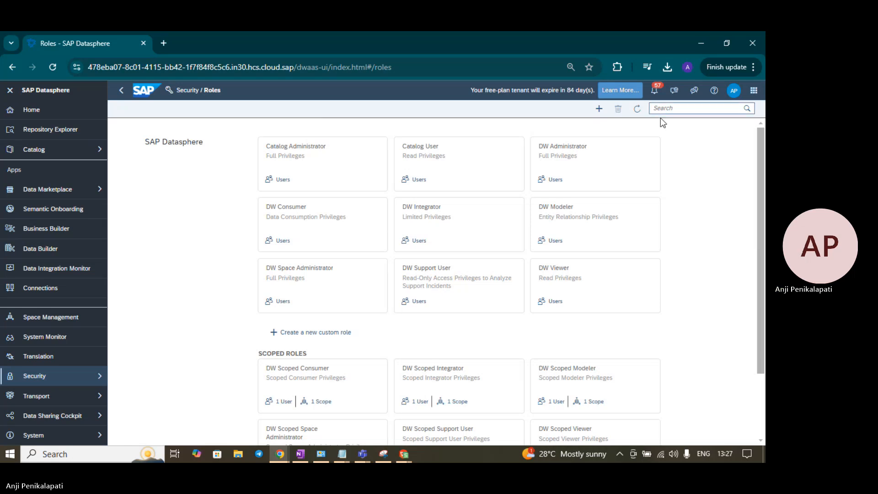
Step: Add the second user to the DW Modeler role and go back to the Roles overview
click(559, 214)
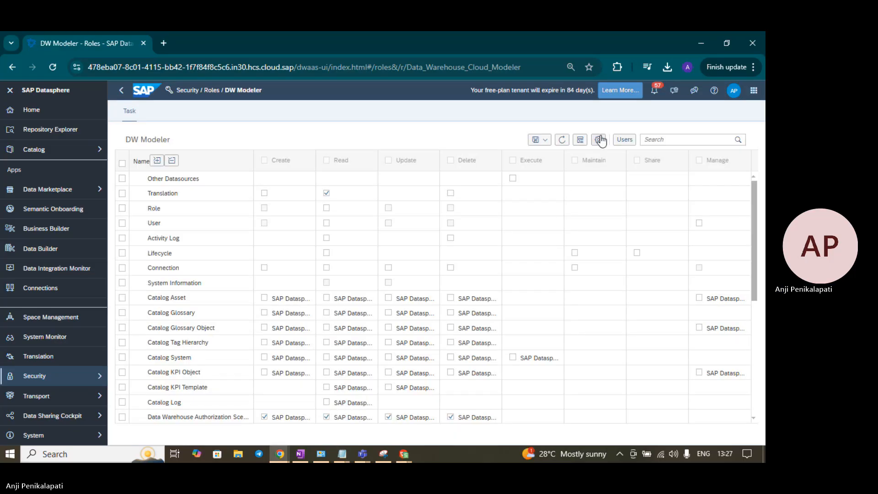
click(629, 141)
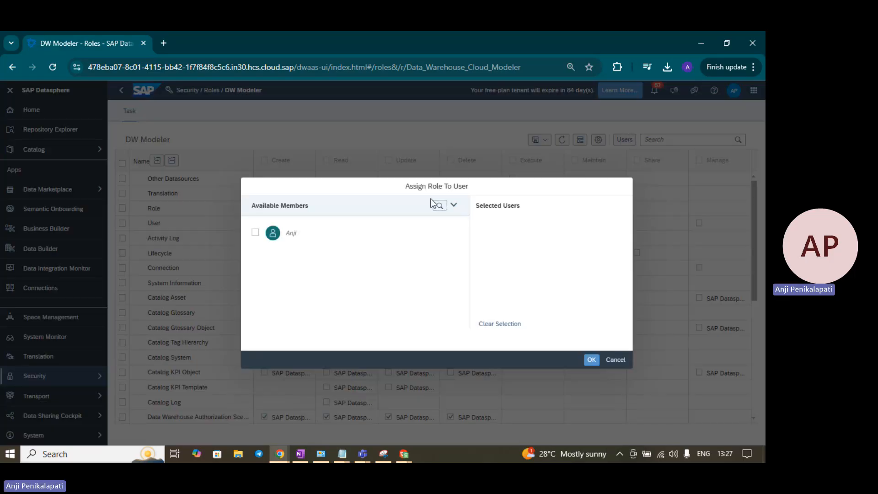
click(256, 234)
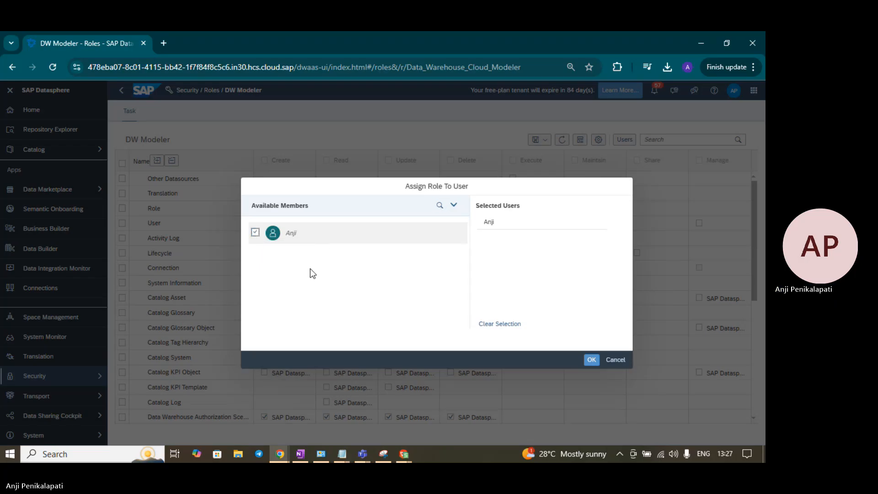
click(592, 361)
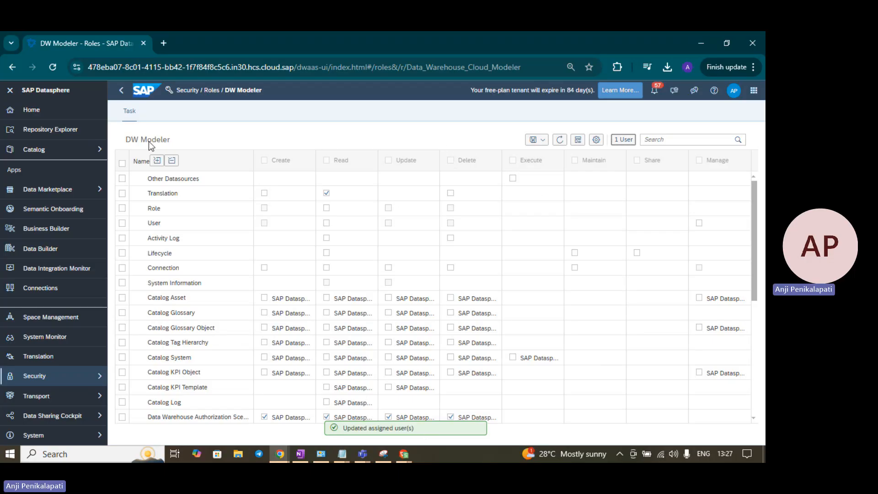
click(216, 92)
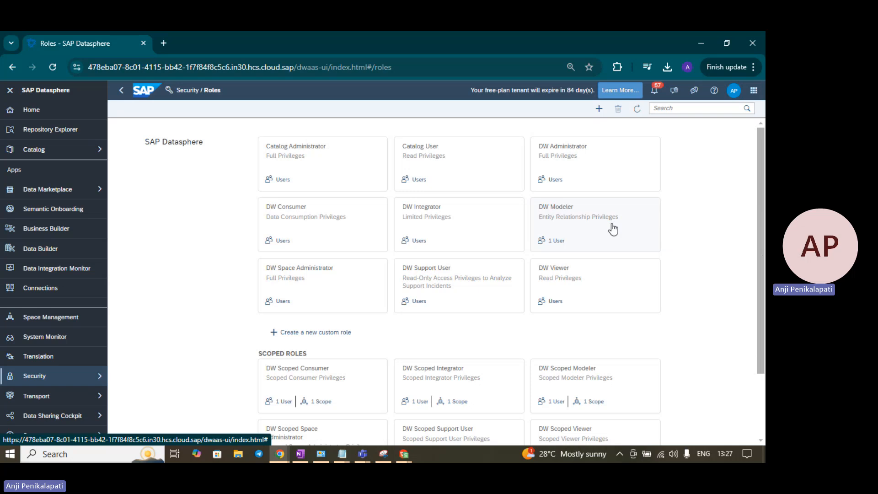
Step: In the private window, sign in as the second user with their e-mail and password
key(alt+Tab)
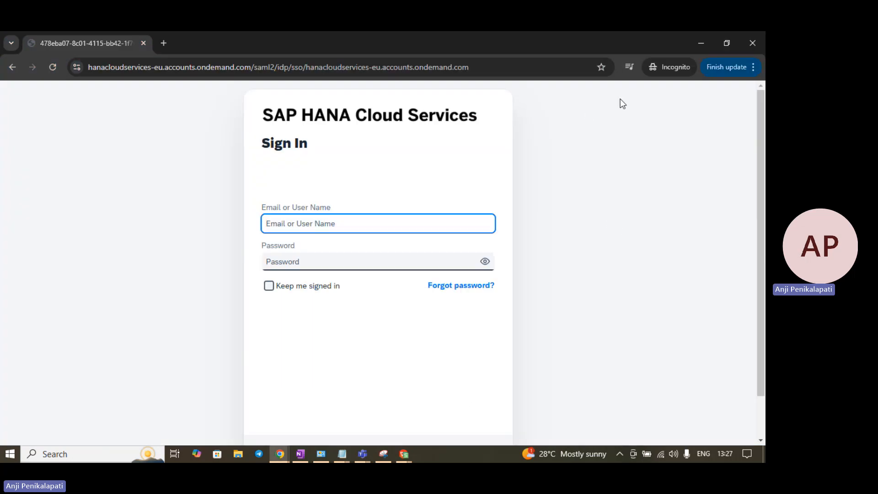
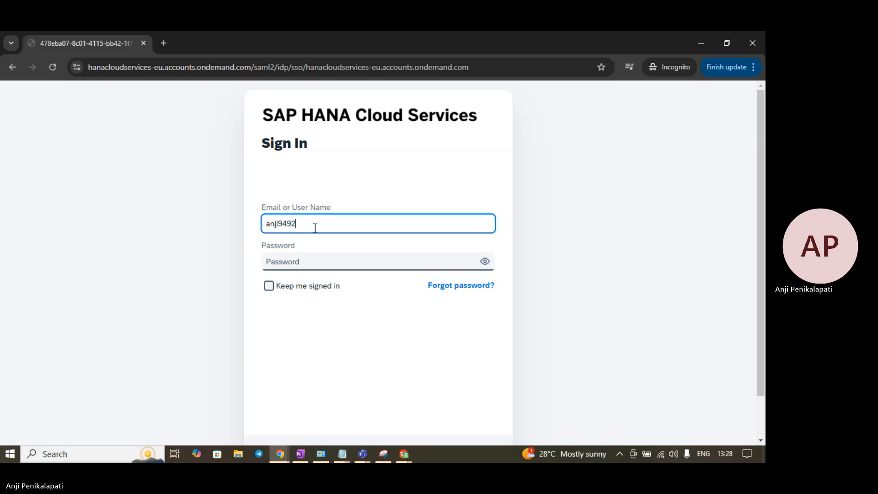
key(Tab)
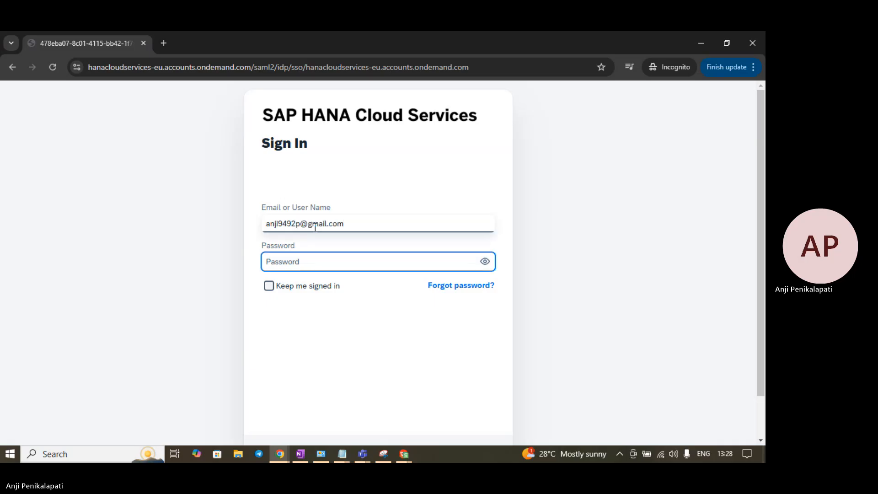
text(•••)
text(••••)
key(Return)
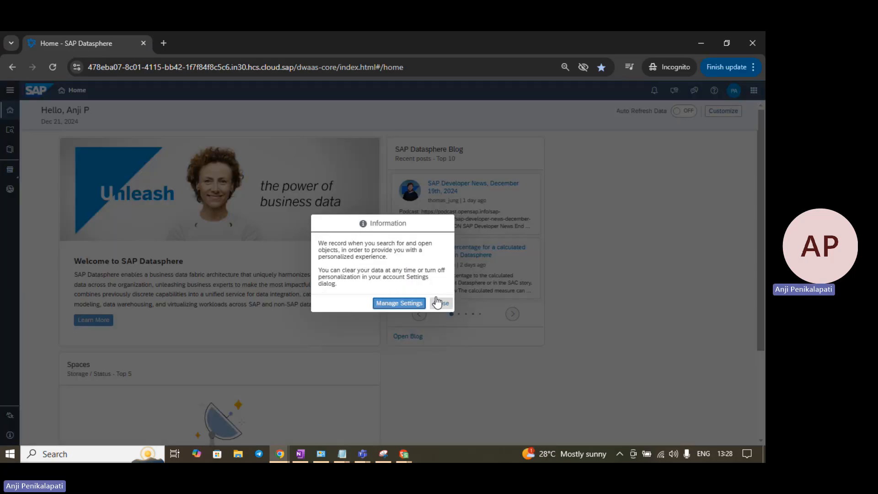
Step: As the second user, dismiss the info message, check the profile and available apps, then return to admin
click(437, 302)
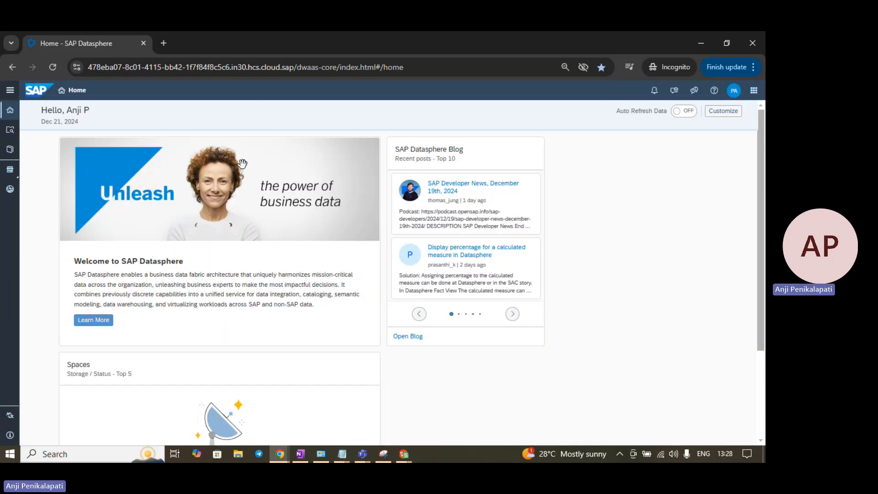
click(734, 90)
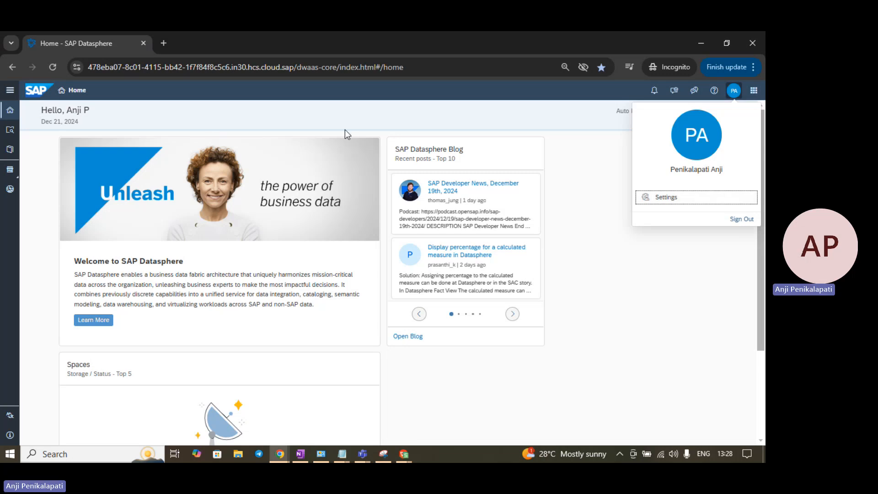
click(657, 264)
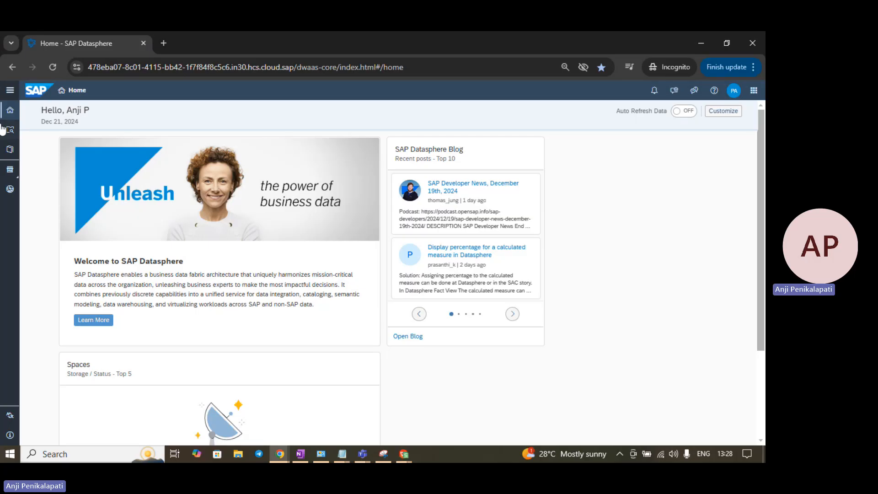
click(11, 91)
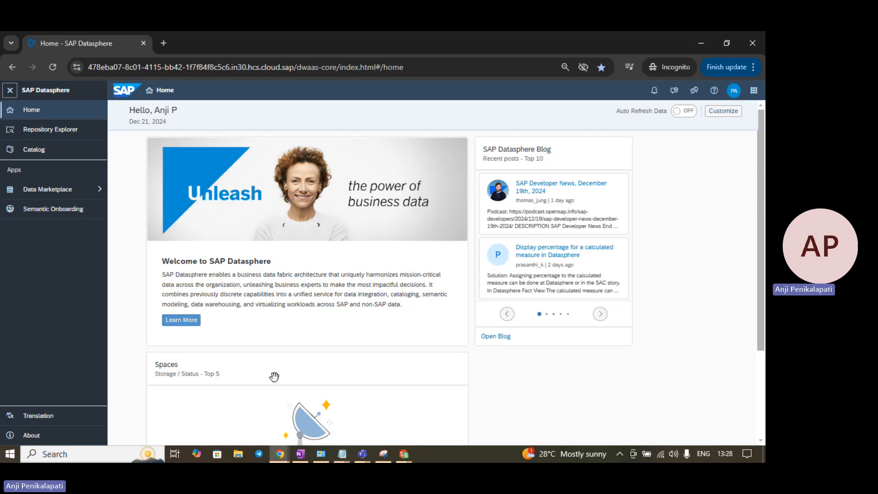
key(alt+Tab)
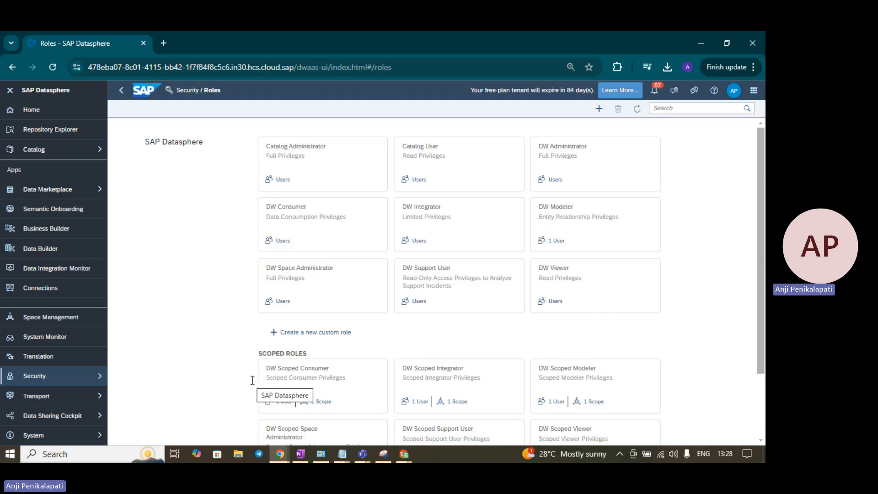
Step: Remove the second user from DW Modeler and return to the Roles list
click(566, 220)
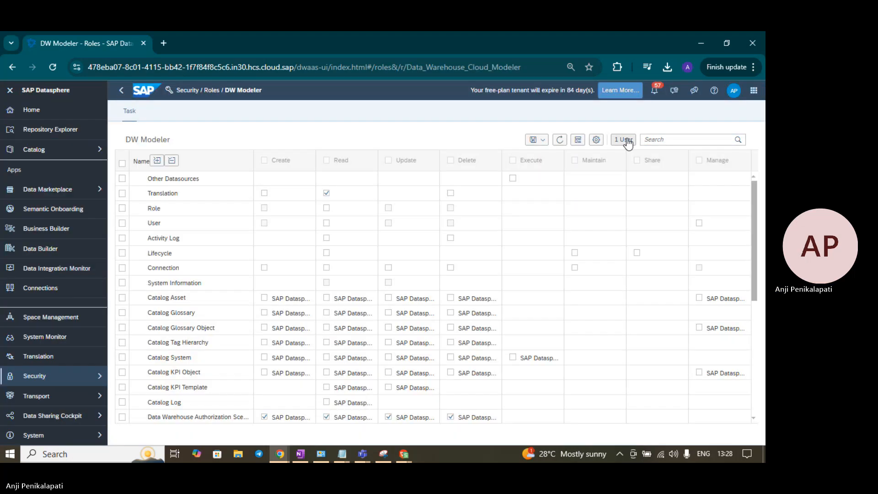
click(626, 140)
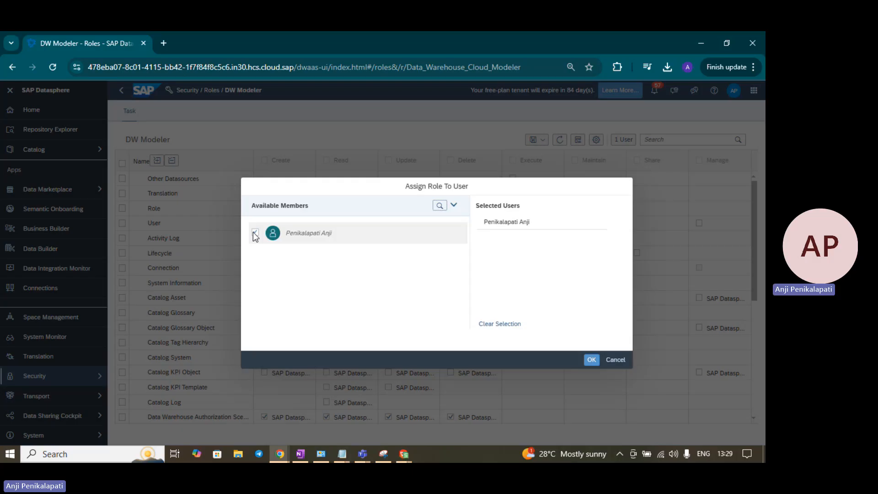
click(255, 233)
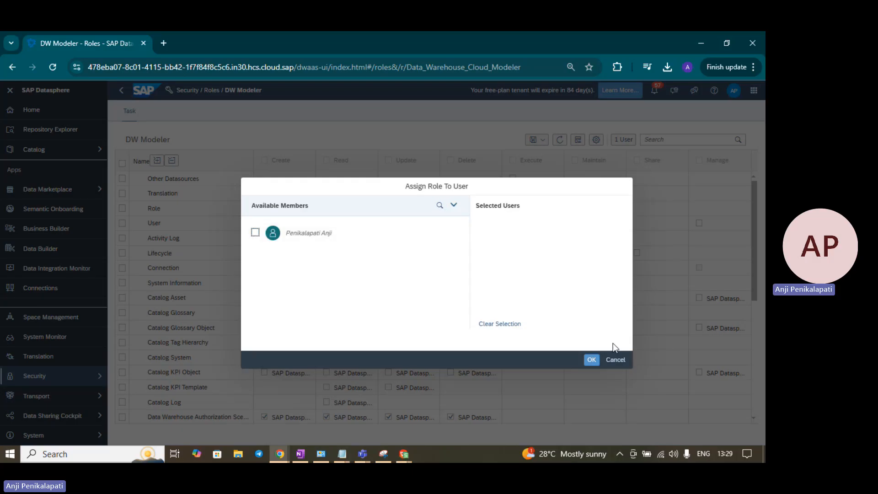
click(591, 360)
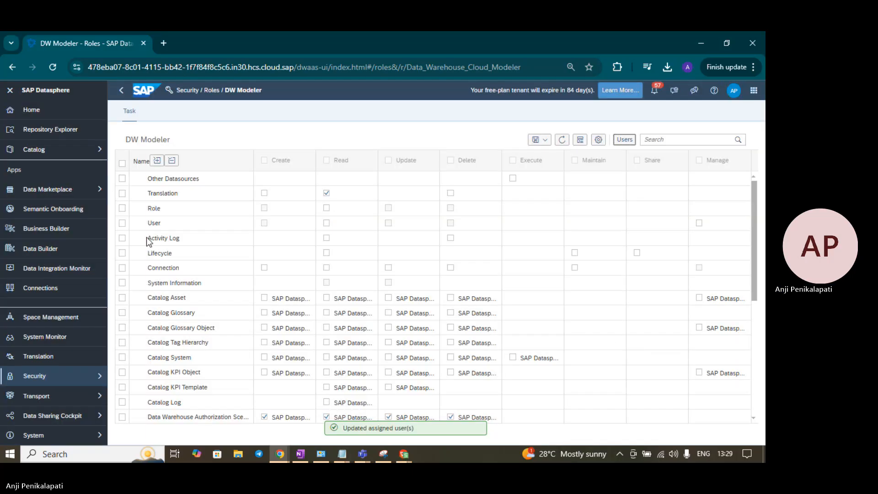
click(50, 377)
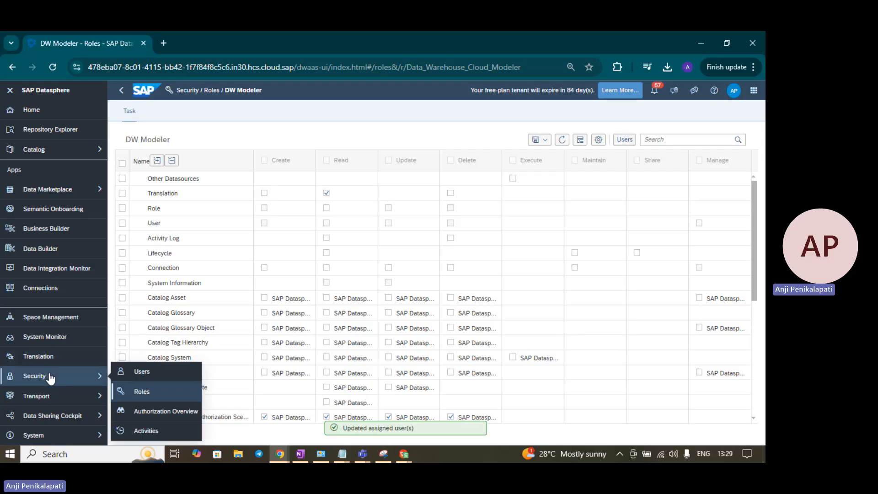
click(146, 394)
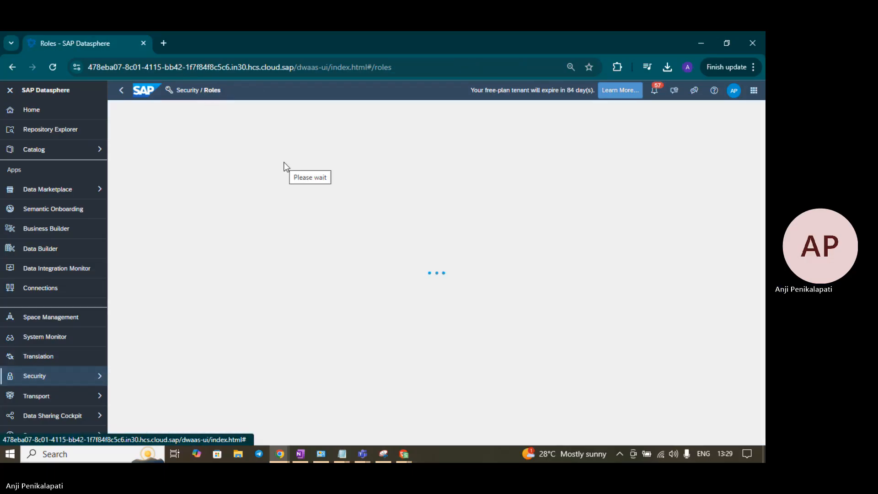
Step: Check the second user's profile menu, then open Space Management showing DS_DEMO
key(alt+Tab)
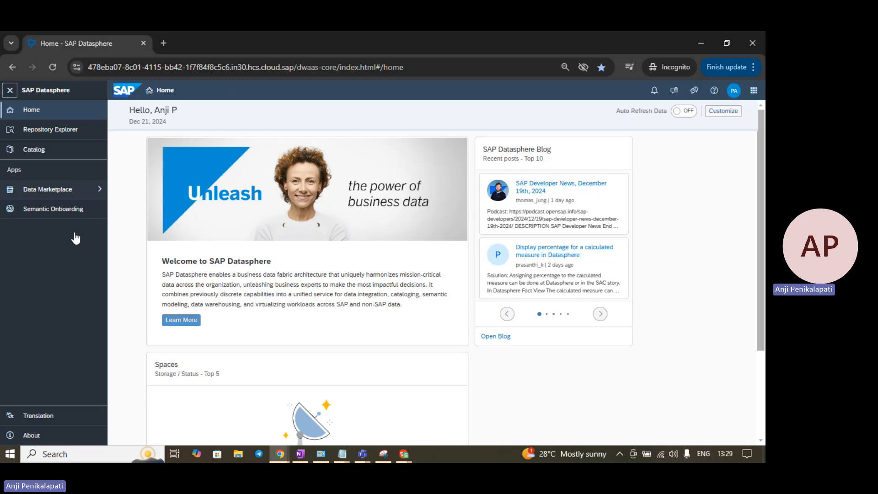
click(734, 90)
click(741, 220)
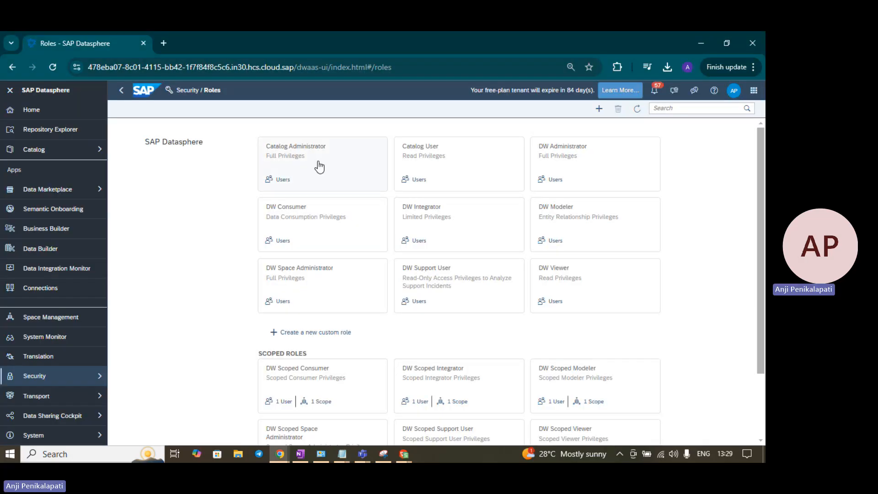
click(54, 320)
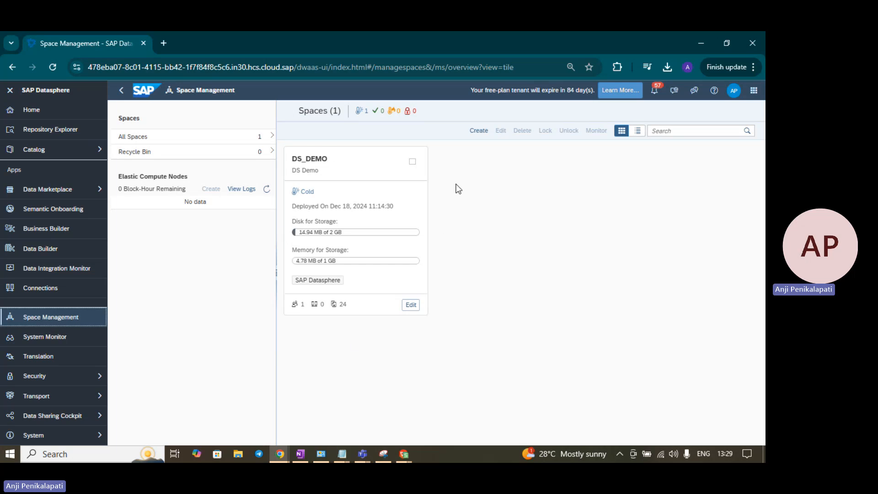
Step: Create a new space named 2ndSpace with ID 2NDSPACE
click(489, 132)
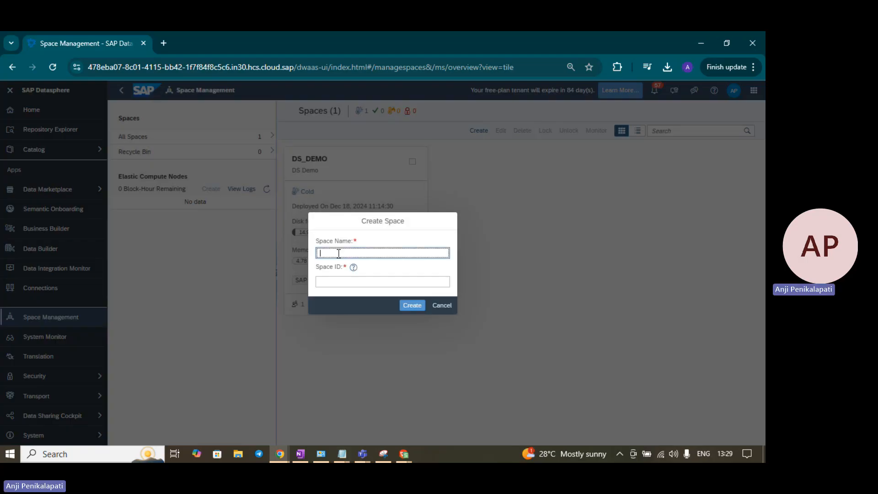
text(2ndS)
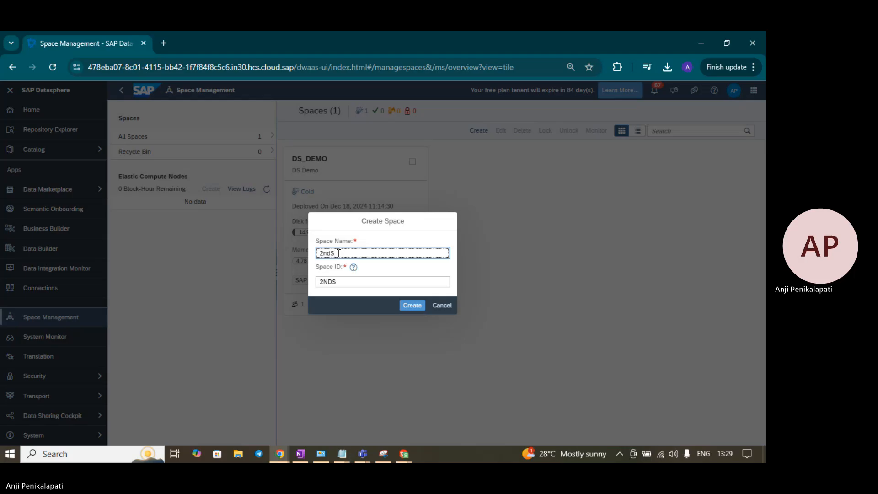
text(pace)
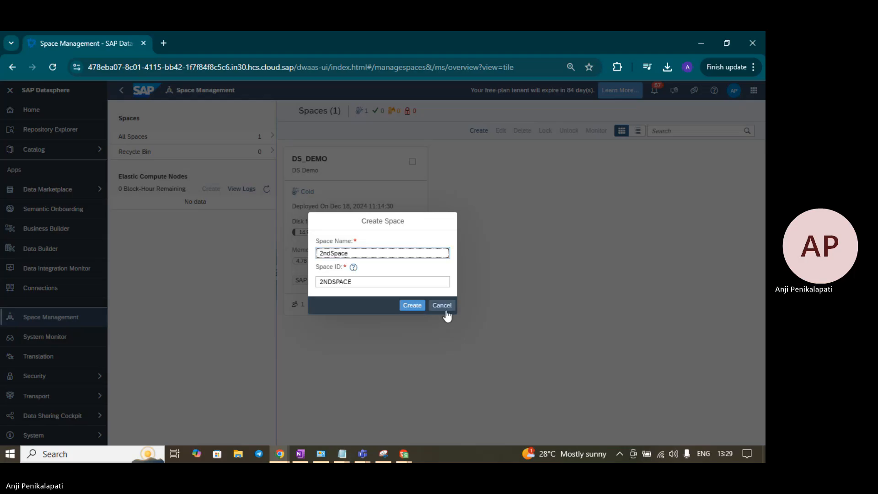
click(411, 306)
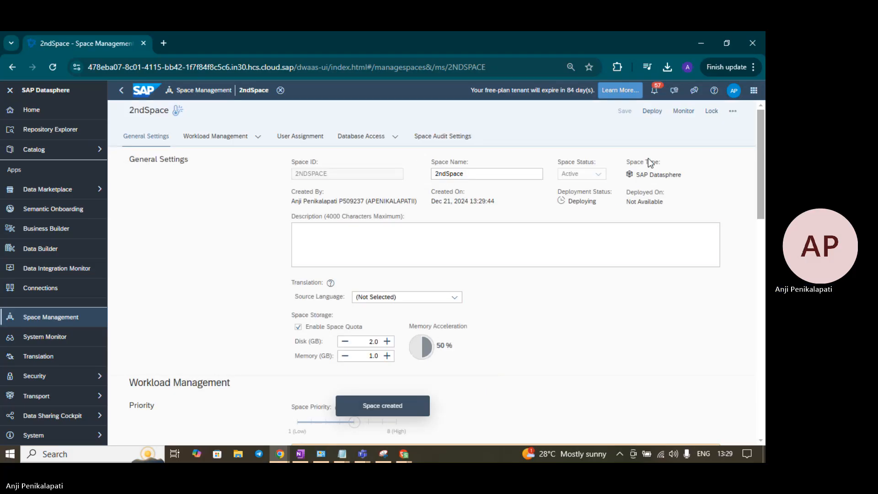
Step: Review the deployed 2ndSpace settings, then go back to Space Management, which lists 2NDSPACE and DS_DEMO
scroll(273, 267, down, 3)
scroll(273, 270, down, 10)
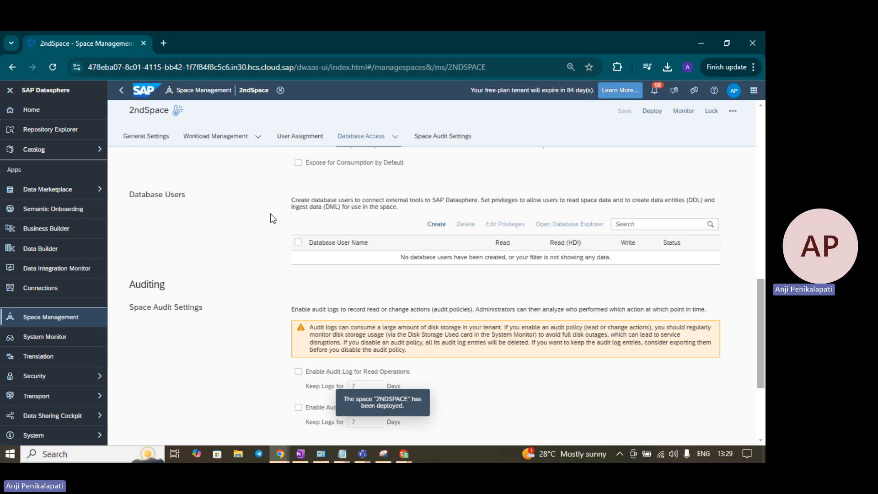
scroll(332, 222, down, 3)
scroll(331, 224, up, 8)
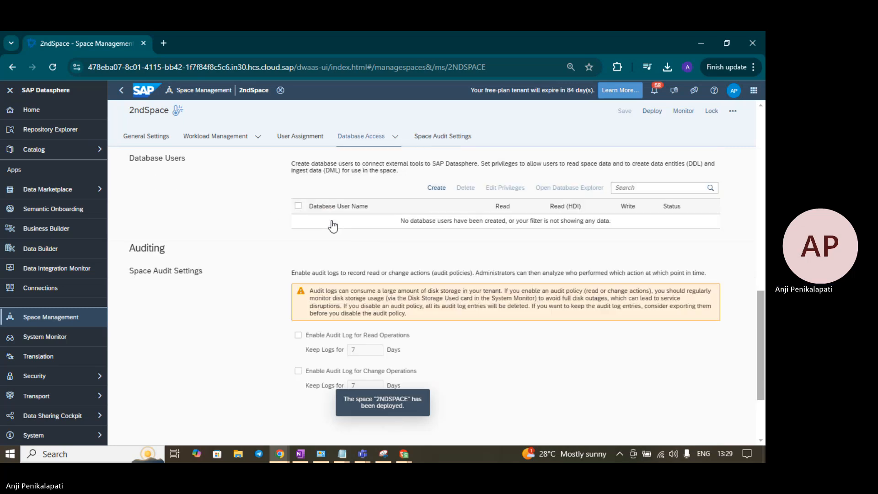
scroll(331, 223, down, 7)
scroll(331, 220, up, 12)
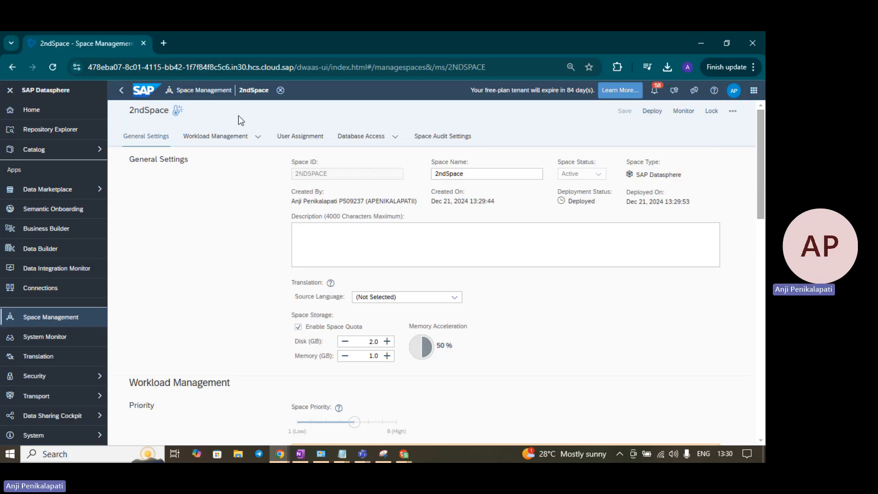
click(213, 90)
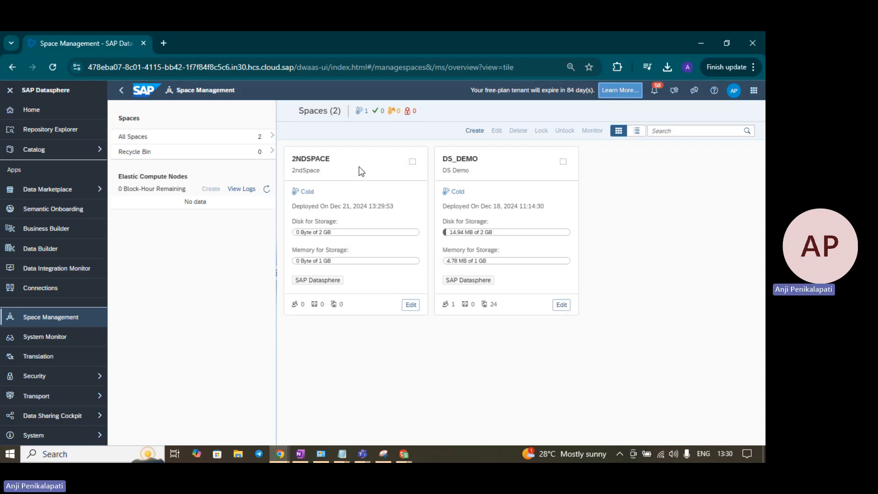
click(413, 161)
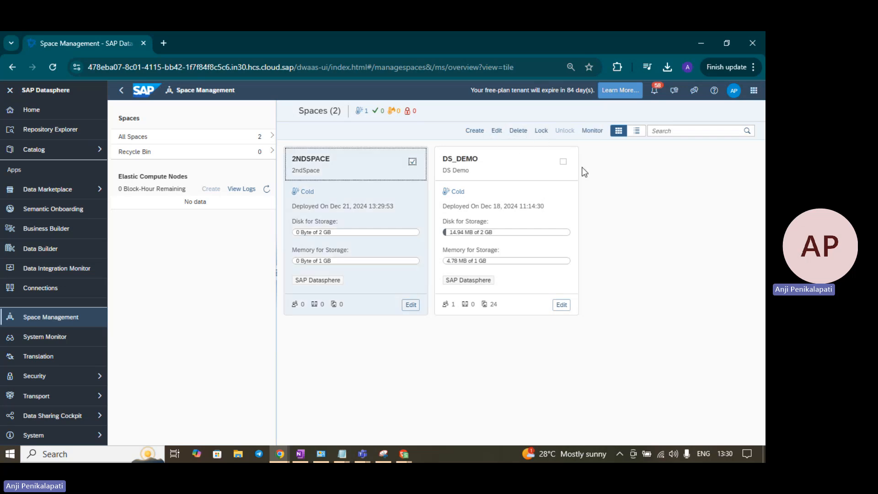
click(413, 162)
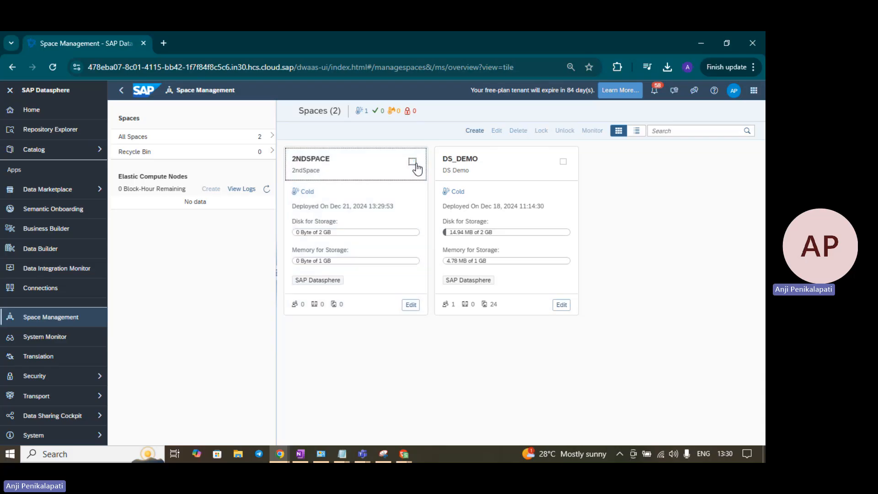
click(224, 155)
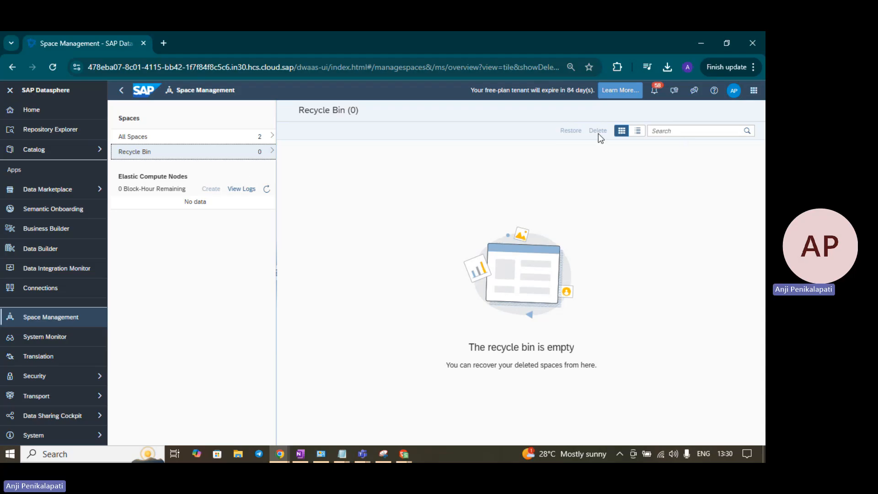
click(213, 140)
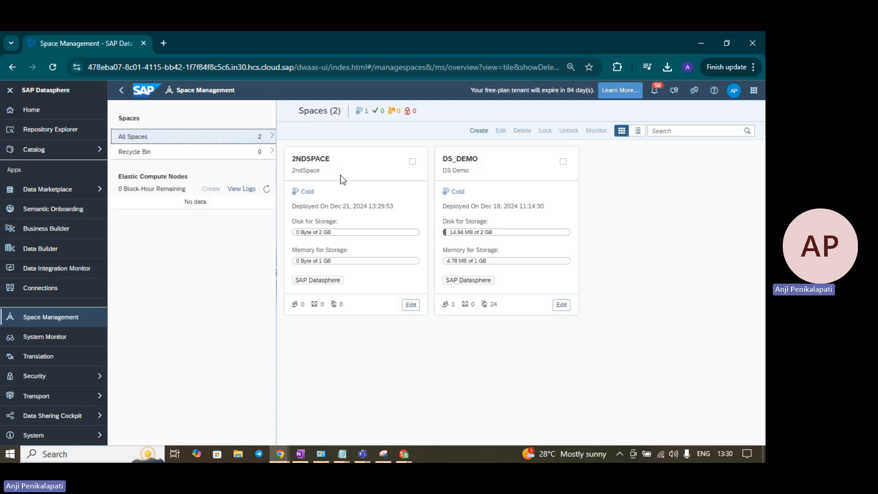
Step: Open 2NDSPACE for editing and go to its User Assignment section
click(411, 305)
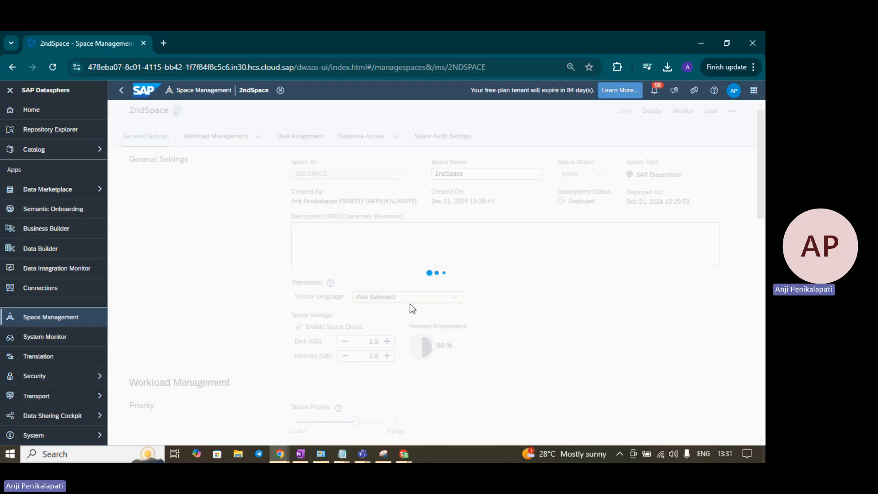
scroll(410, 303, down, 5)
scroll(410, 304, down, 4)
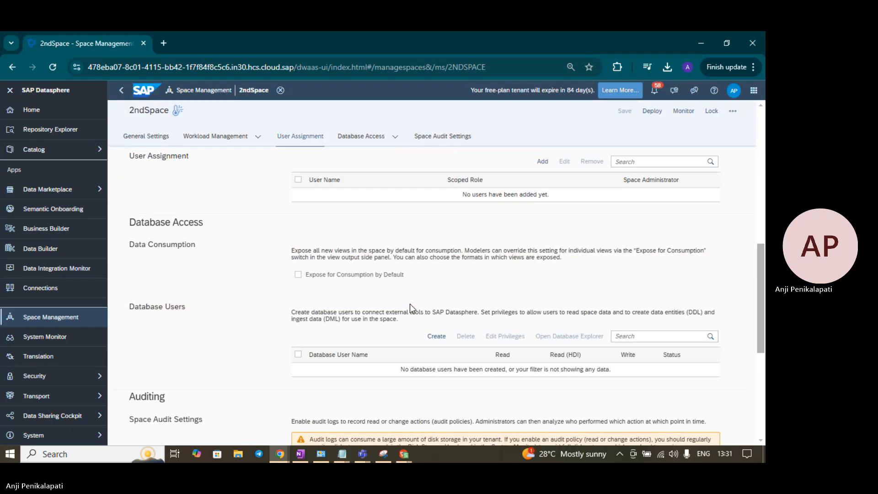
scroll(410, 303, up, 2)
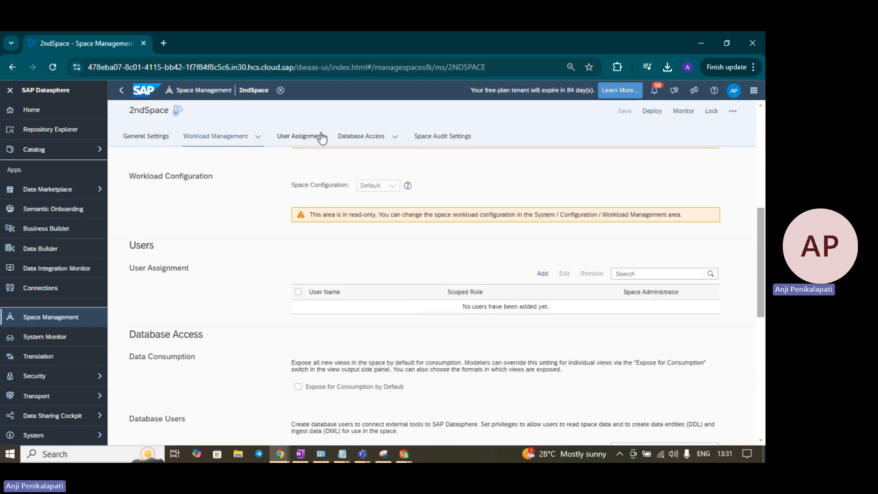
click(300, 135)
Step: Add the second user to 2ndSpace and continue to the Scoped Role Editor, which shows no scoped role
click(542, 184)
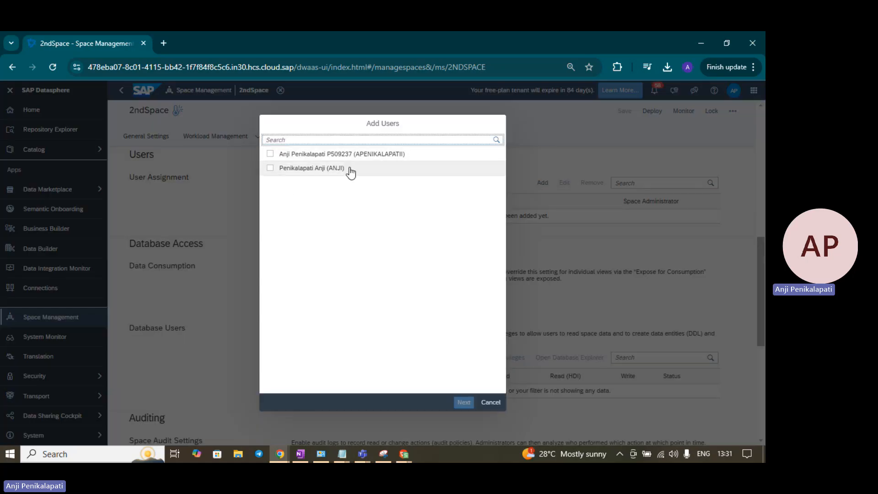
click(287, 141)
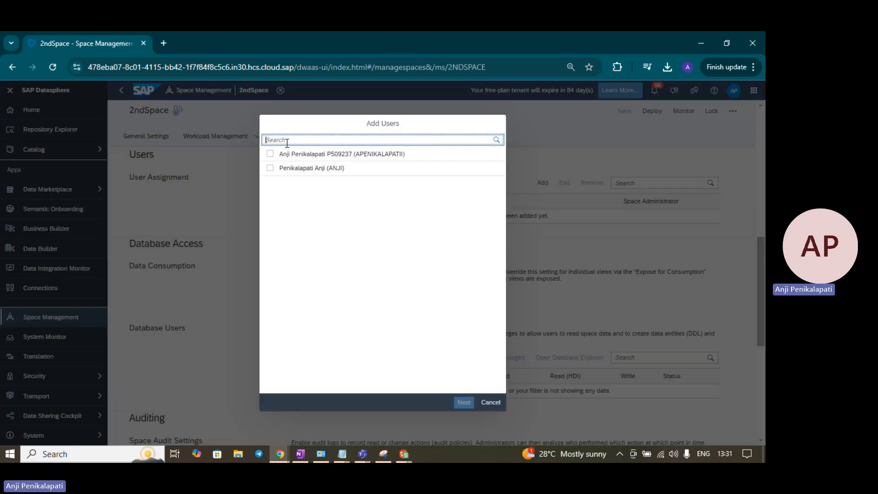
click(270, 168)
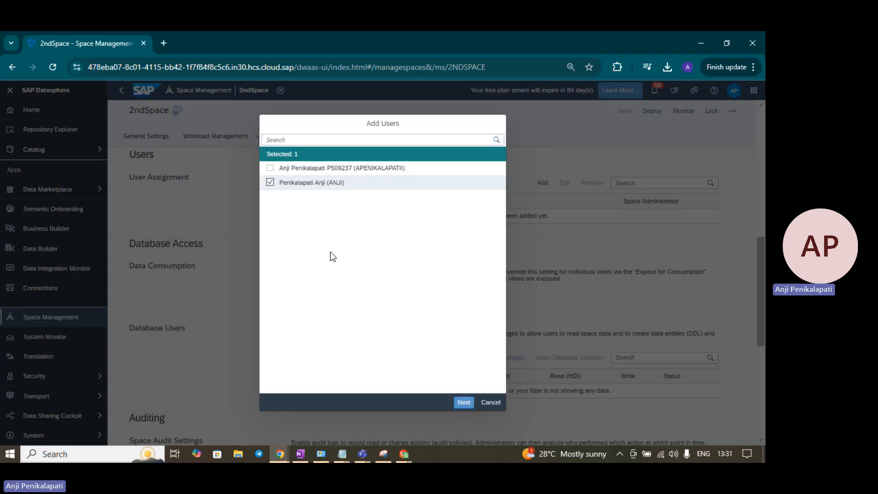
click(463, 402)
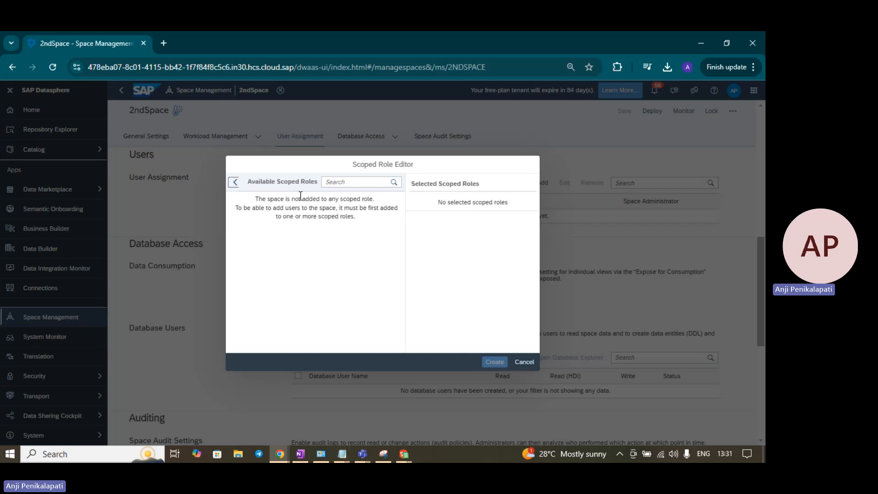
Step: Highlight the 'not added to any scoped role' warning and cancel the Scoped Role Editor
click(378, 199)
drag(378, 198, 257, 203)
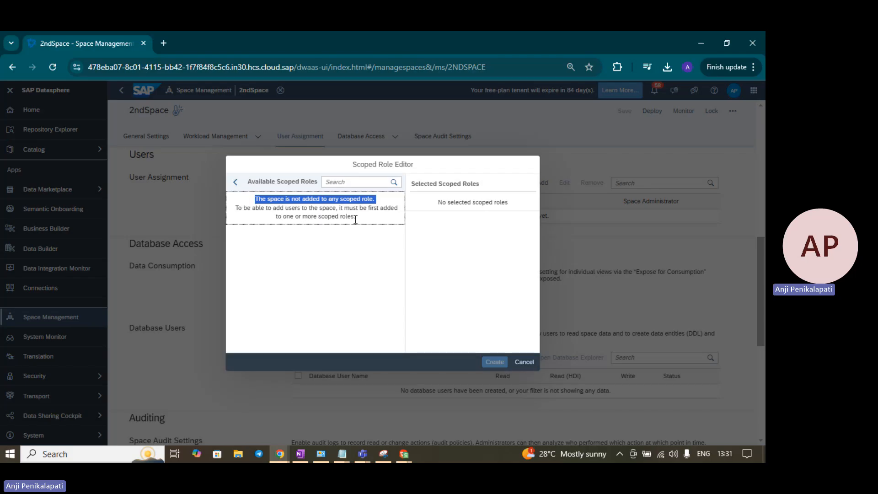
click(521, 362)
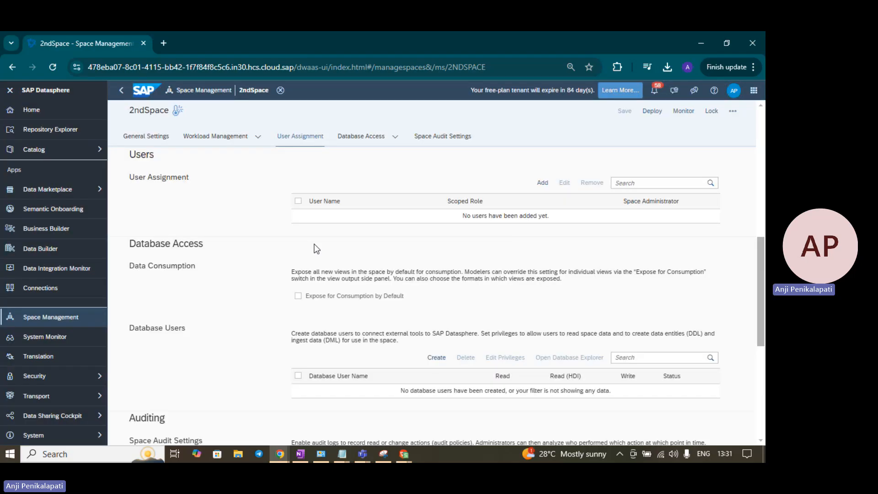
Step: Open the Security > Roles overview listing standard and scoped roles
click(91, 378)
click(137, 391)
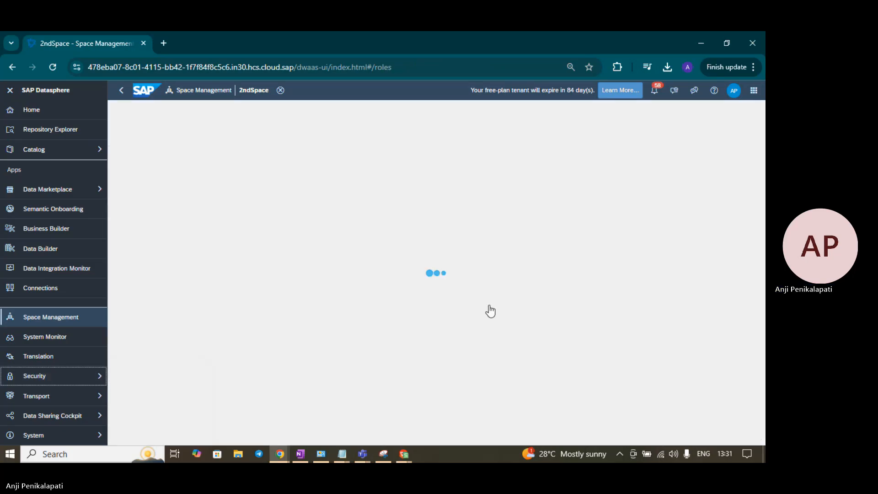
scroll(489, 309, down, 2)
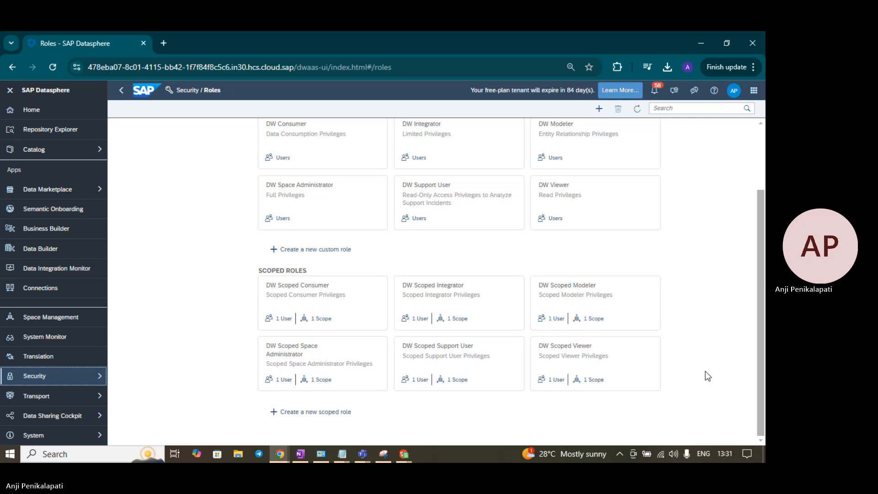
Step: Add 2ndSpace to DW Scoped Modeler's scopes beside DS Demo and save, giving 2 Scopes
click(575, 286)
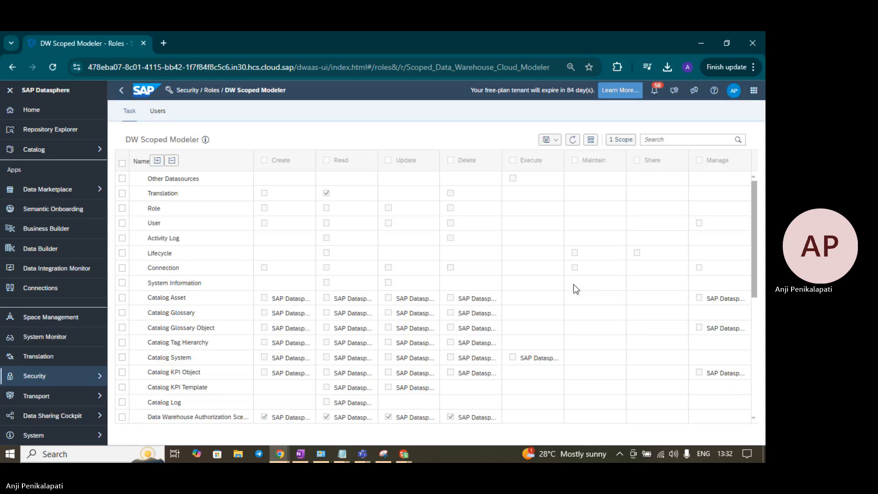
click(625, 145)
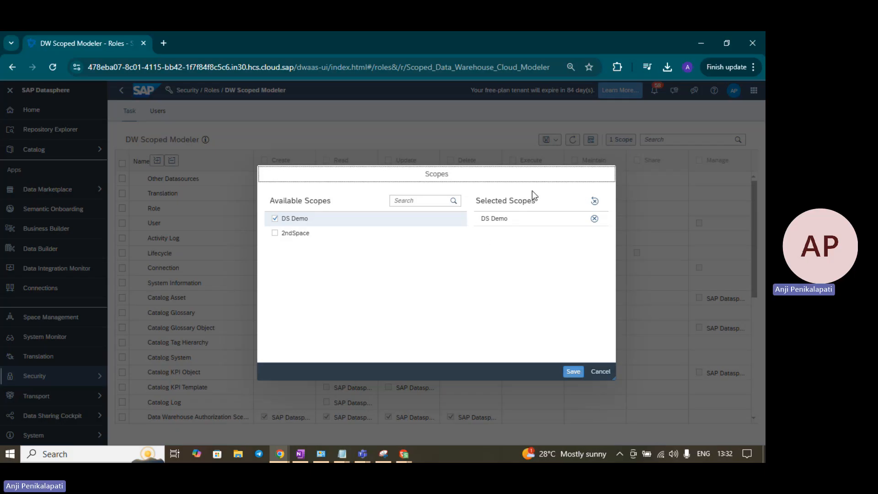
click(275, 234)
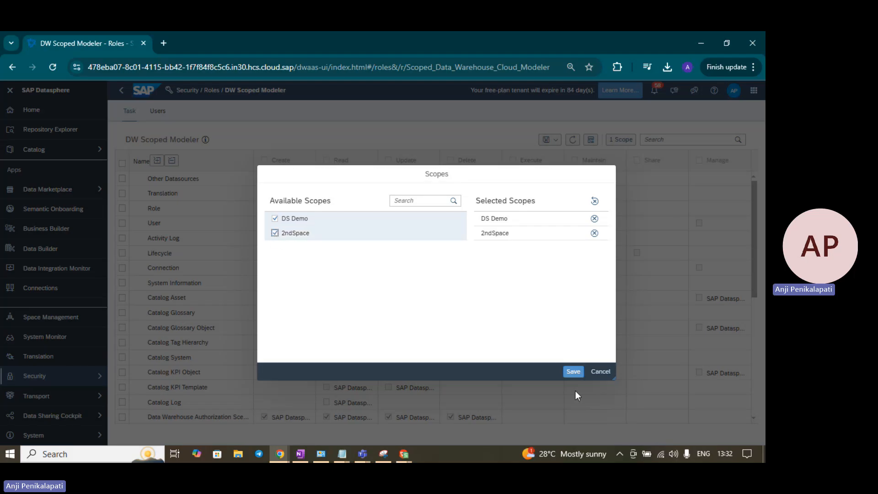
click(576, 378)
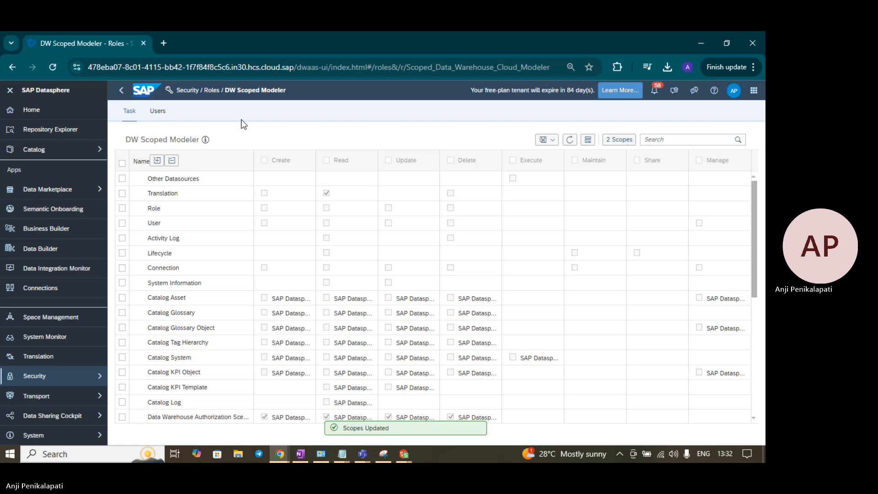
click(208, 96)
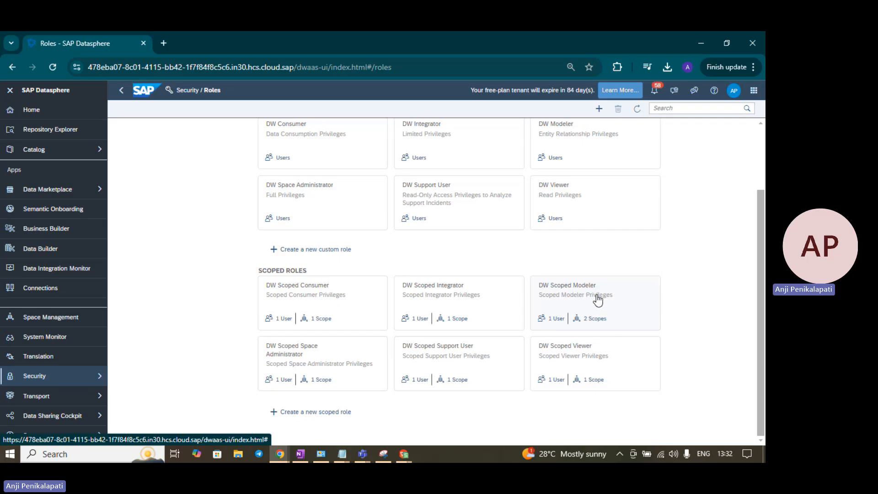
click(580, 289)
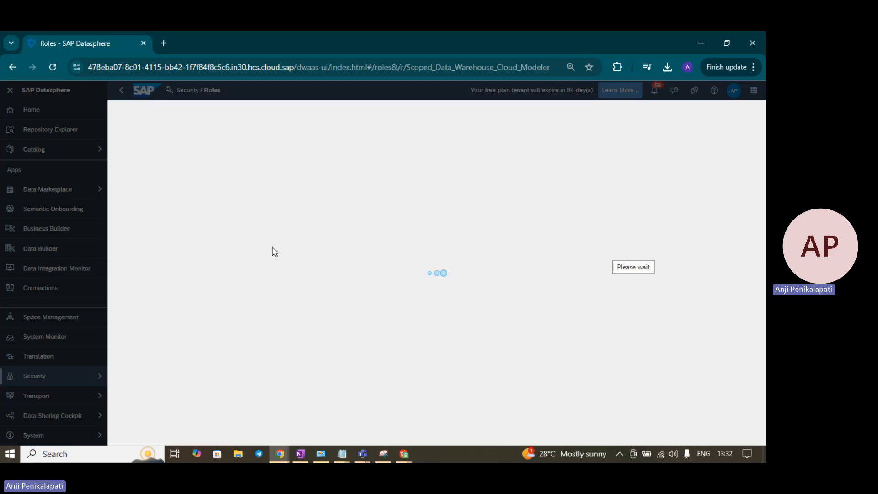
scroll(204, 310, down, 6)
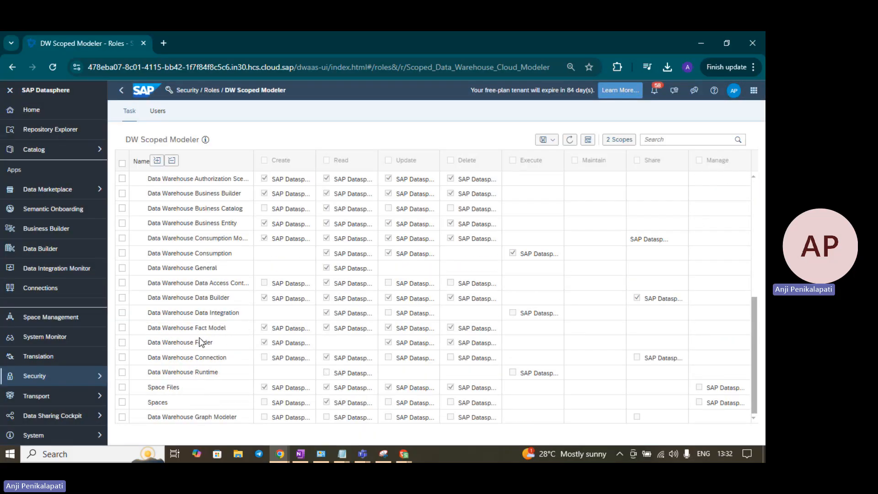
scroll(200, 341, up, 6)
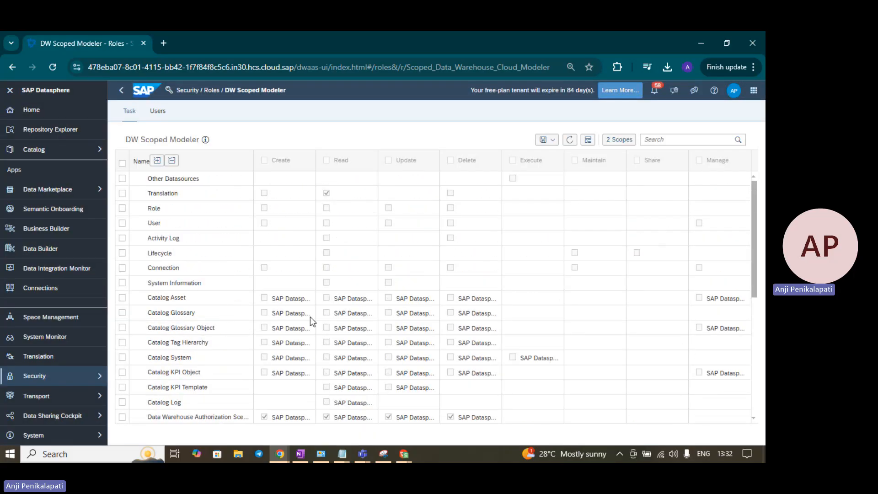
scroll(310, 317, down, 5)
scroll(310, 317, down, 1)
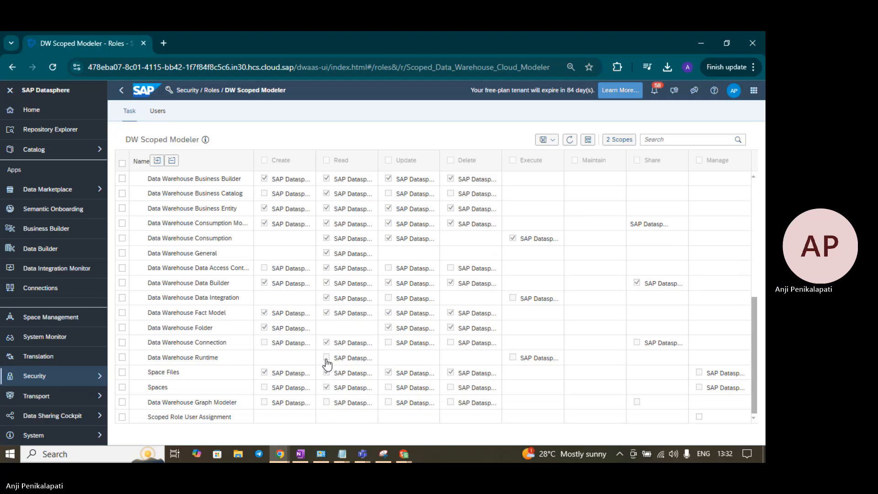
Step: Filter DW Scoped Modeler's users to the 2ndSpace scope and remove the existing user's assignment
click(161, 120)
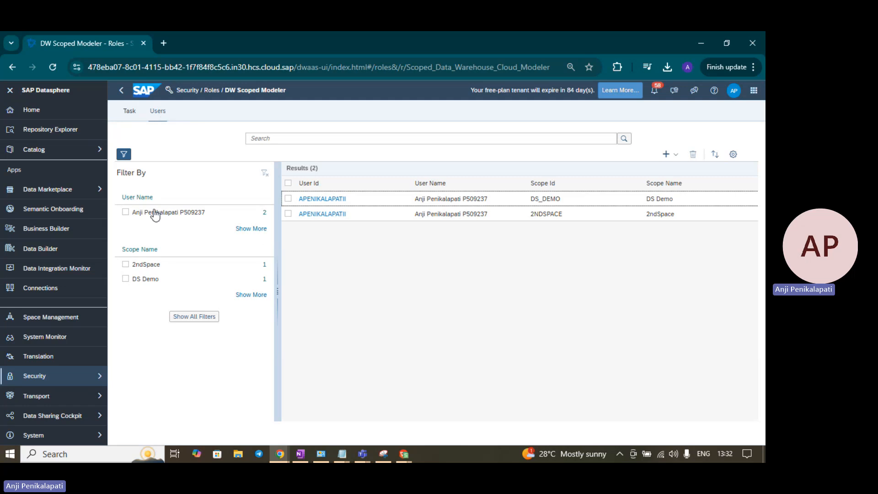
click(126, 279)
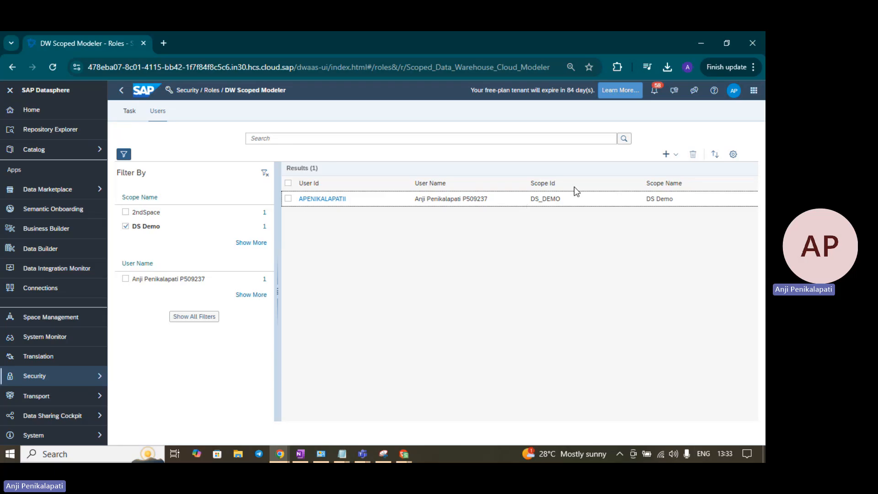
click(126, 226)
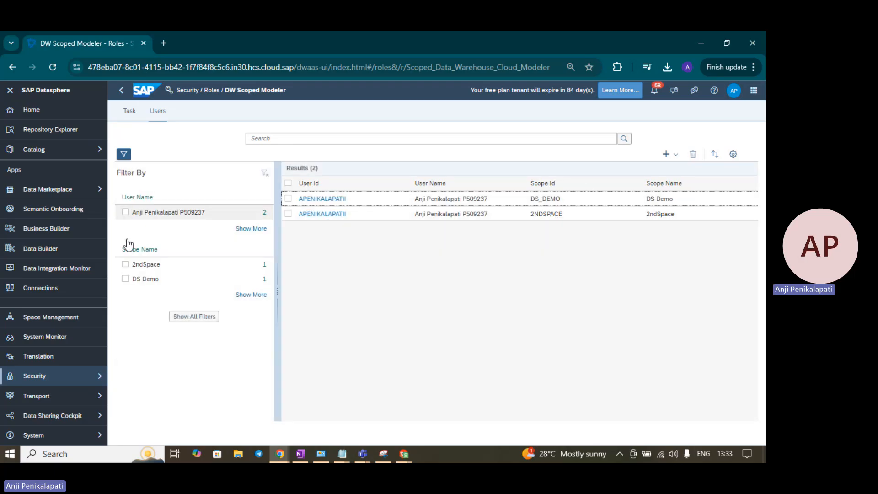
click(127, 264)
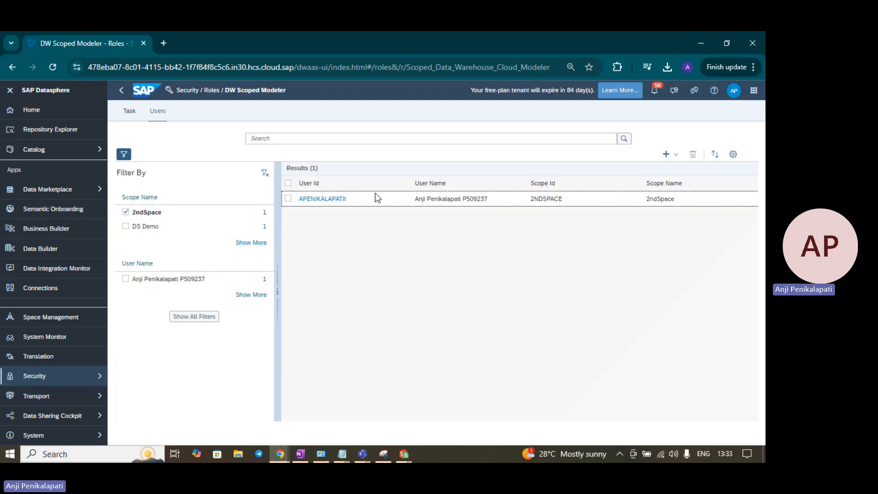
click(288, 199)
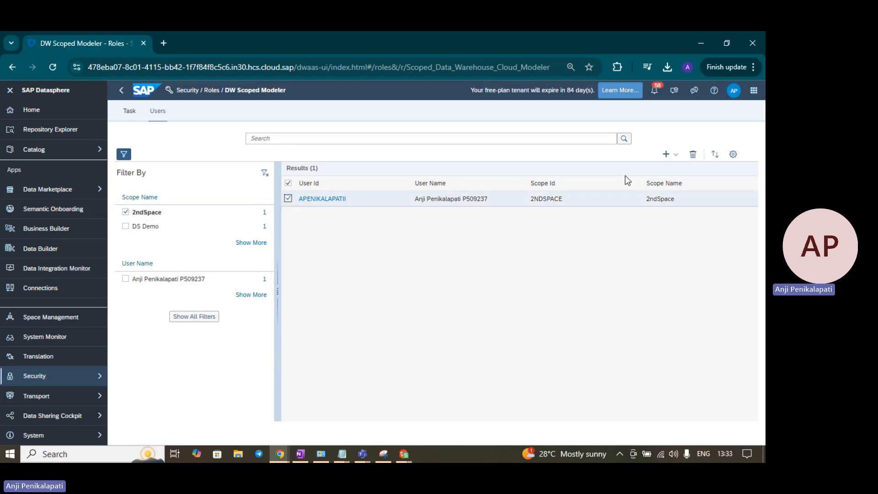
click(694, 154)
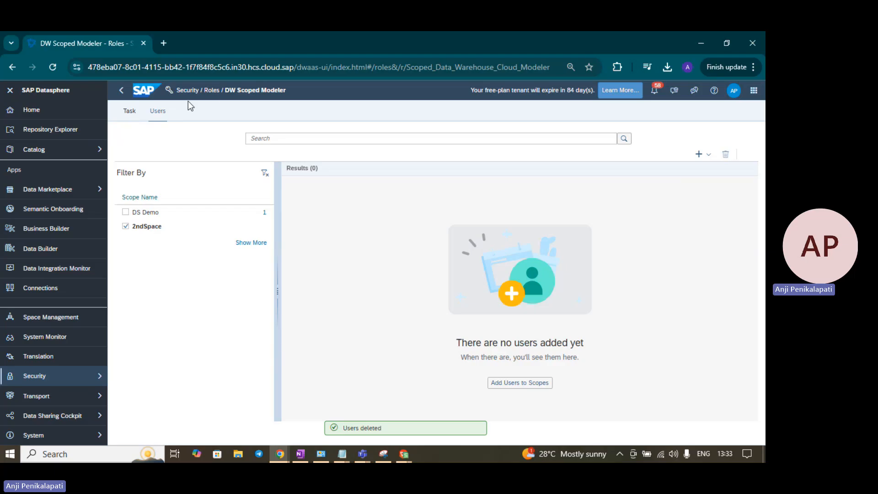
click(212, 90)
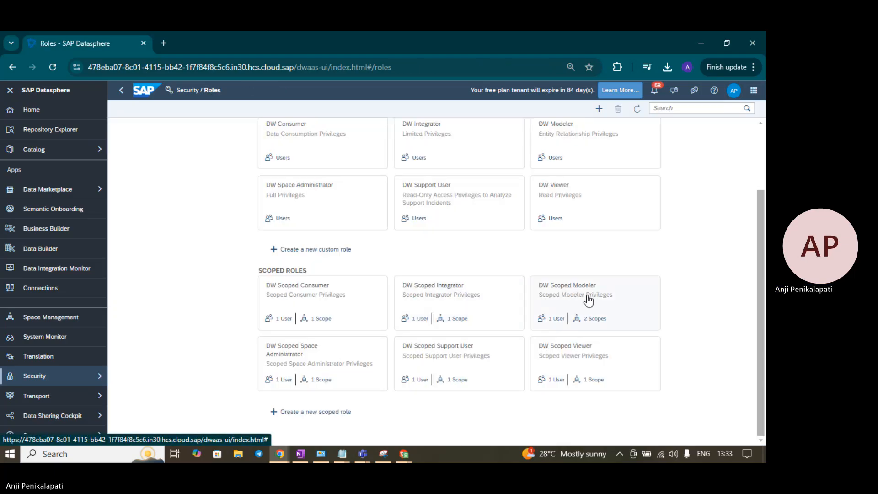
Step: Open DW Scoped Modeler's Users tab, showing one DS_DEMO assignment, and expand the + add menu
click(589, 301)
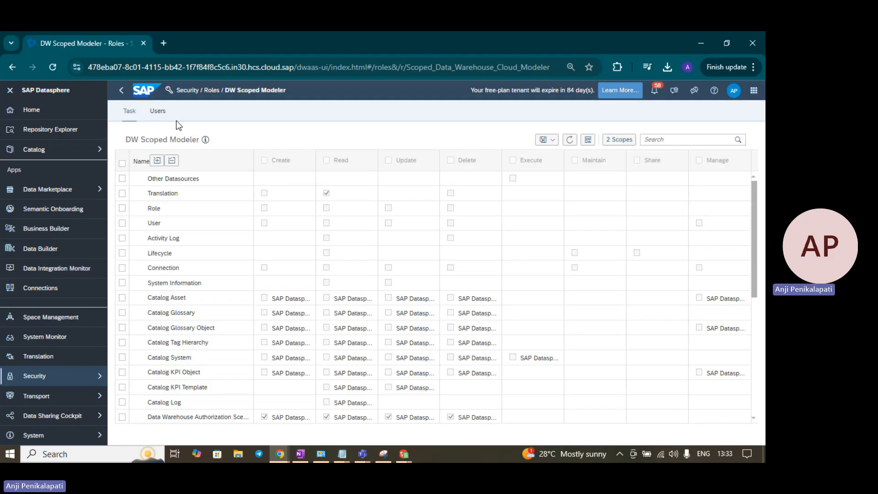
click(158, 112)
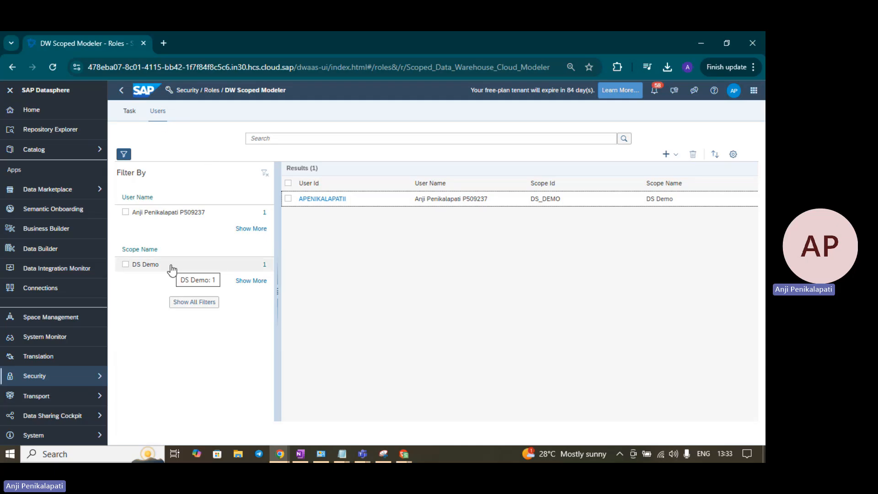
click(675, 154)
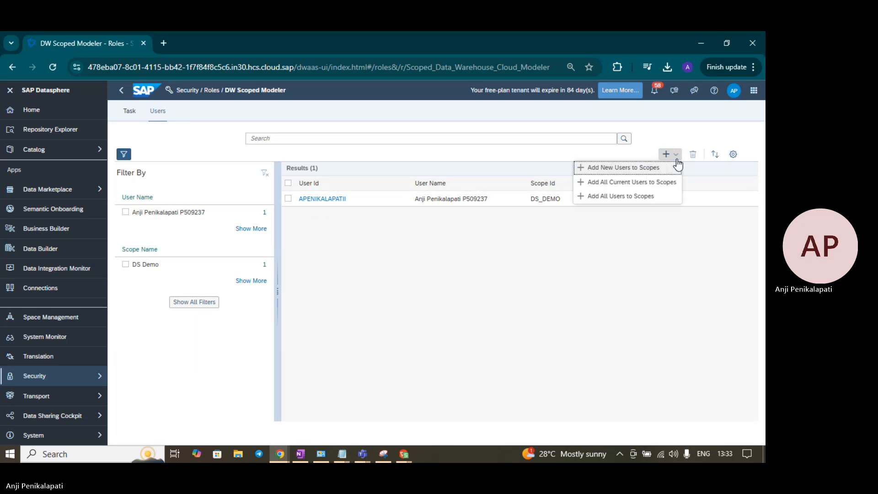
Step: Add the second user to DW Scoped Modeler with only 2ndSpace, leaving DS Demo unticked, and save
click(625, 169)
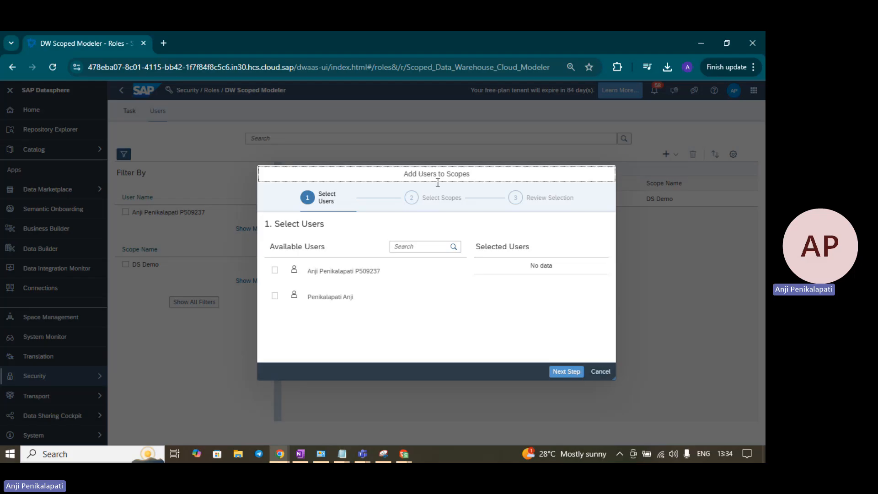
click(276, 297)
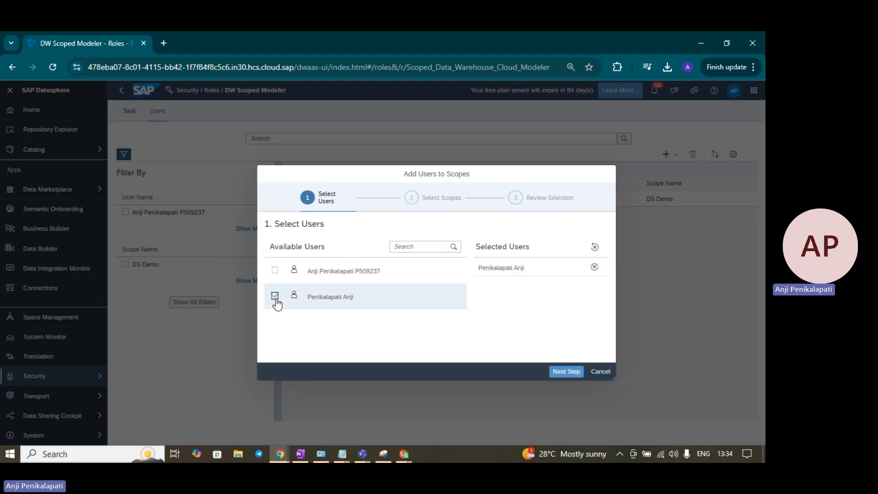
click(564, 372)
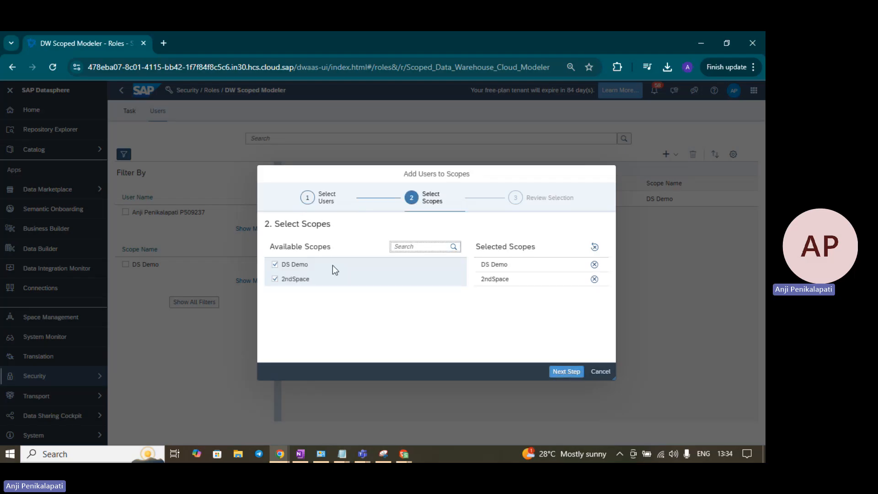
click(275, 264)
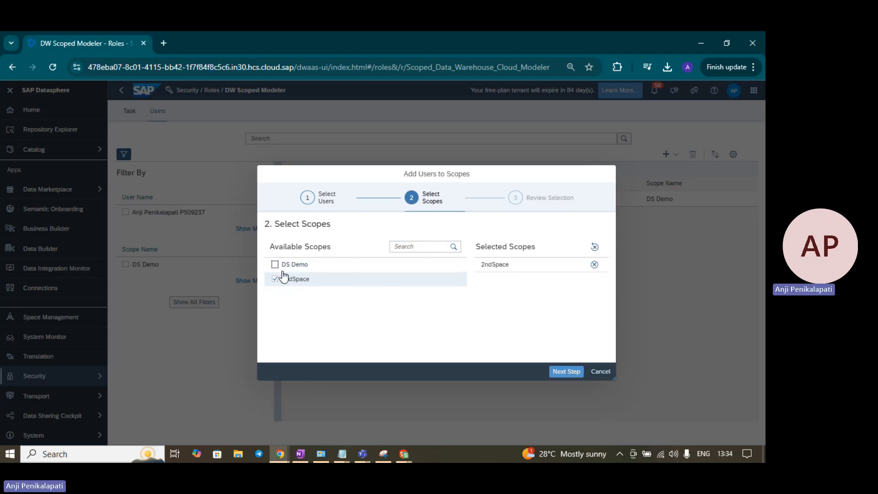
click(569, 373)
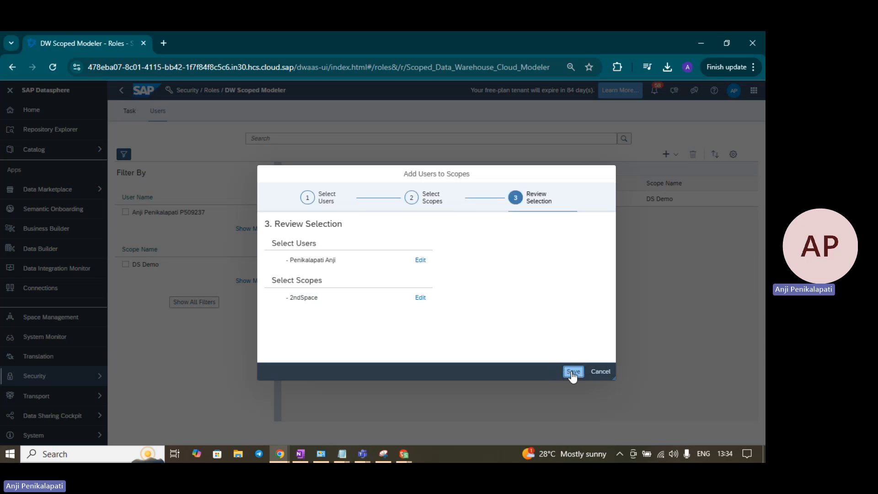
click(573, 374)
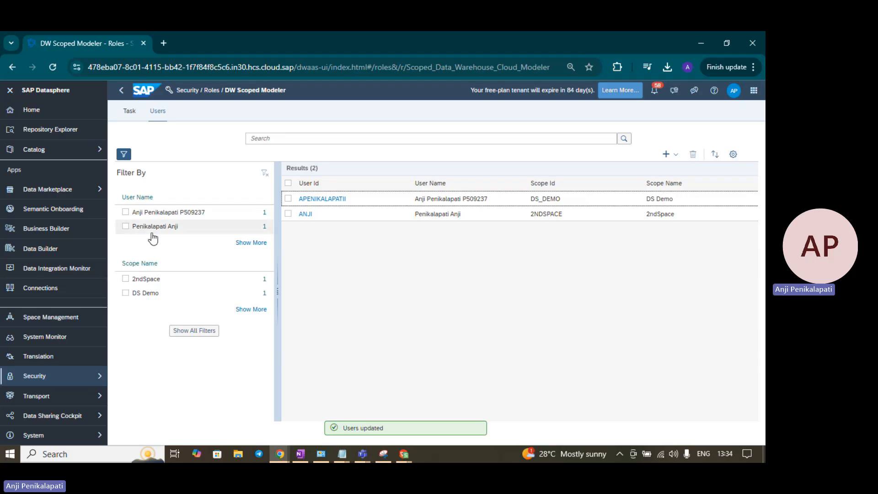
Step: Toggle the DS Demo and 2ndSpace Scope Name filters to check each scope's users
click(126, 293)
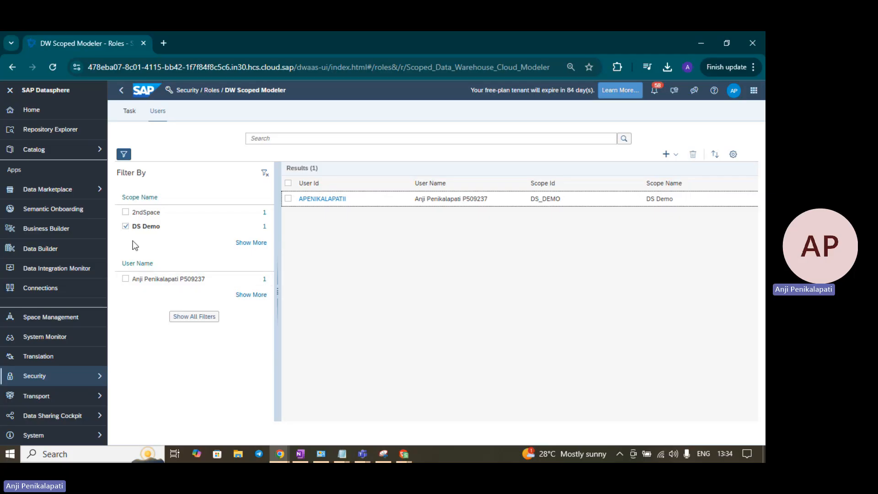
click(126, 226)
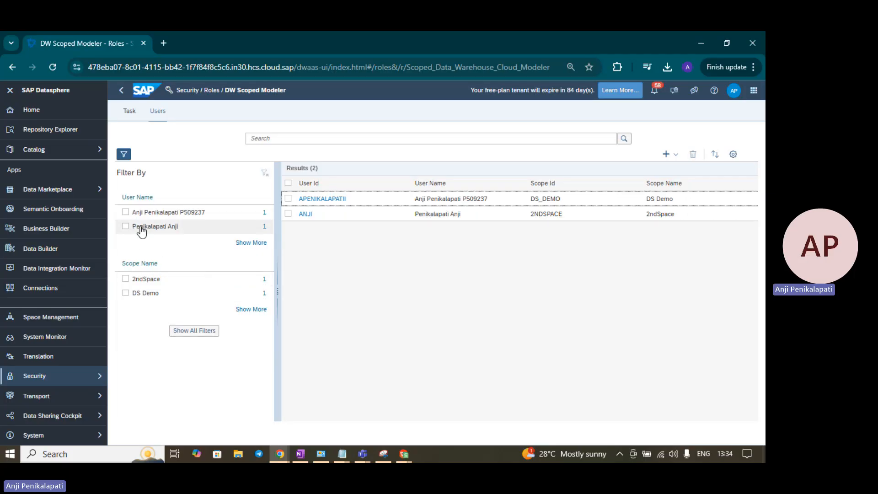
click(142, 280)
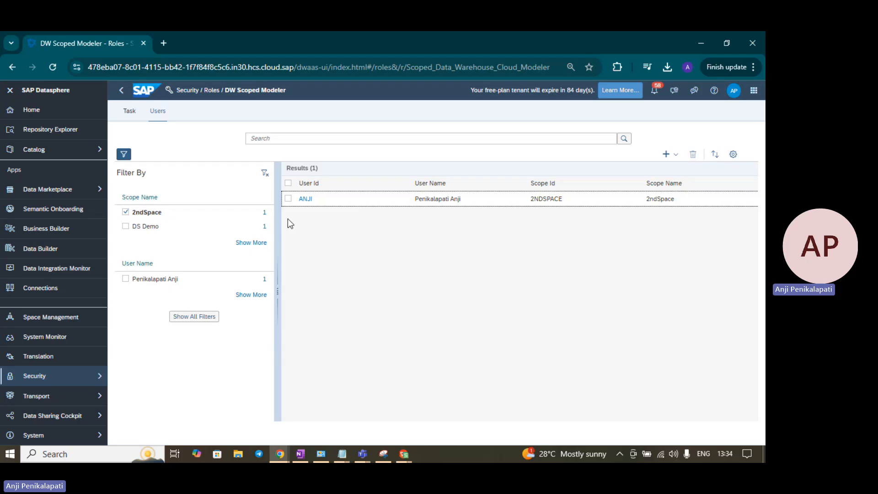
click(127, 213)
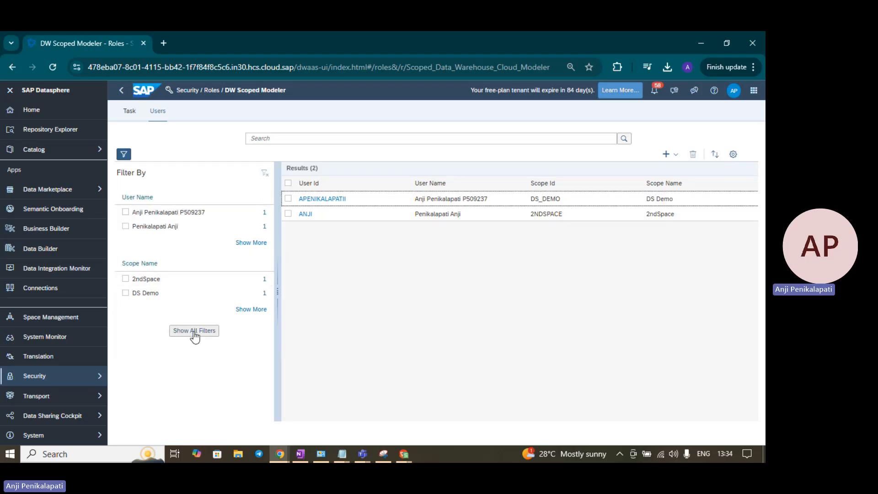
Step: Filter the users by Scope Id 2NDSPACE to confirm only the second user holds it, then return to Roles
click(194, 334)
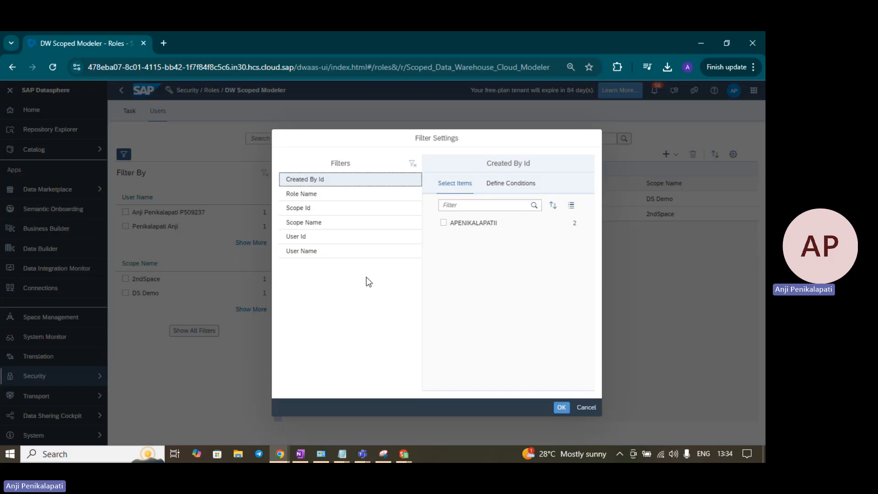
click(333, 210)
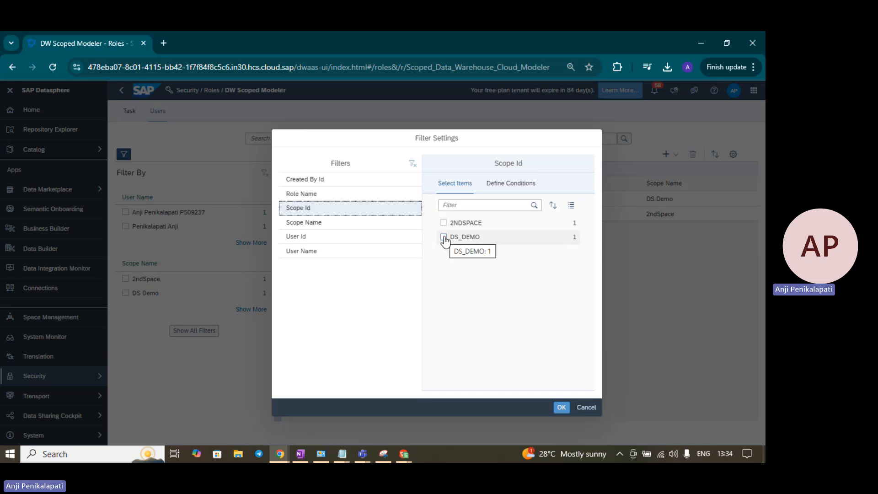
click(443, 223)
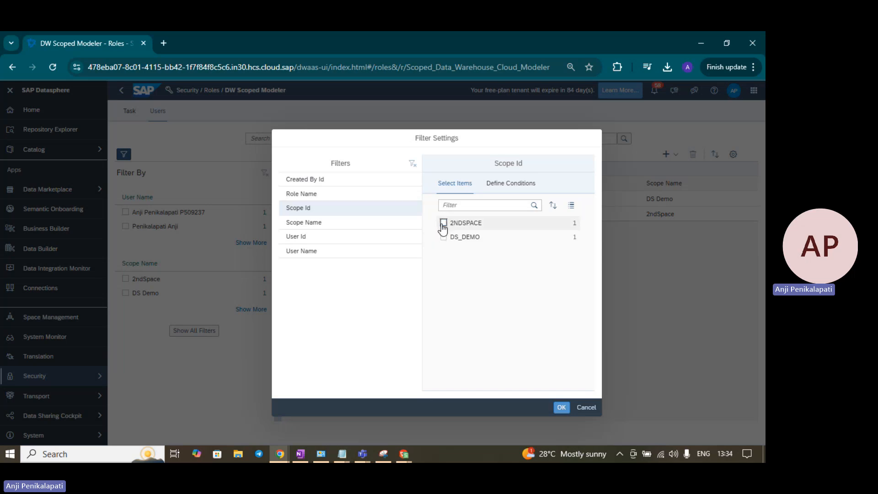
click(560, 407)
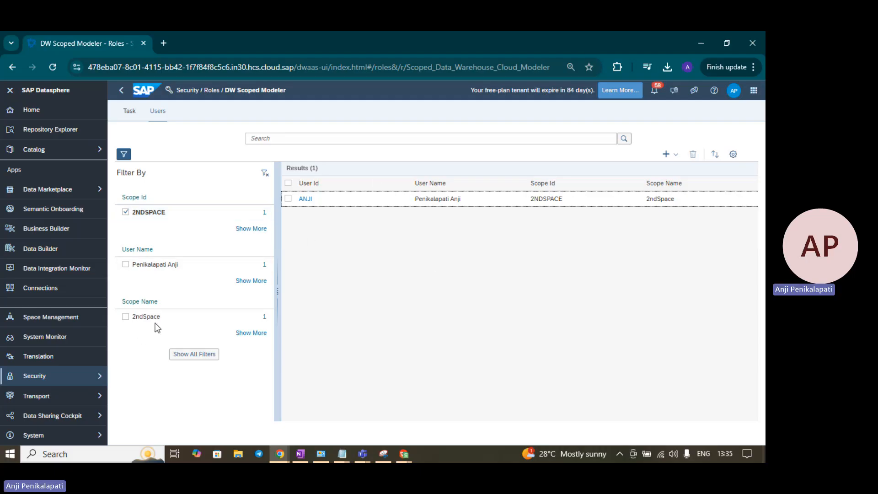
click(203, 359)
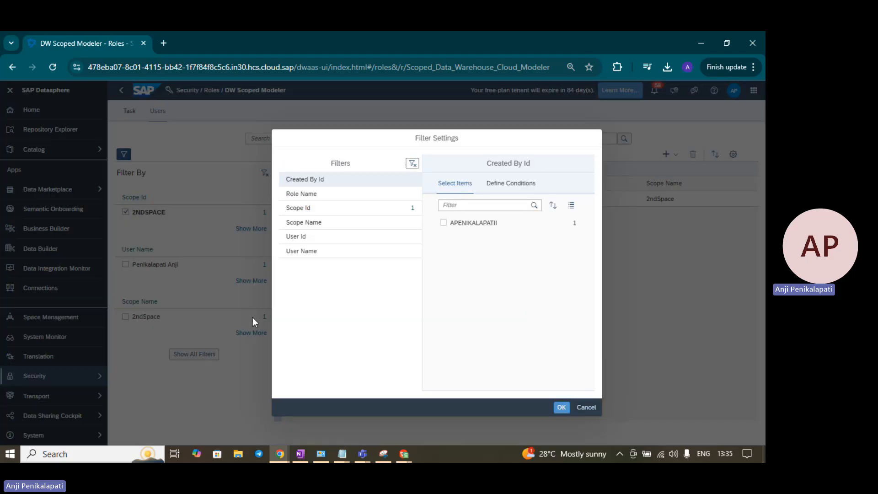
click(586, 407)
click(211, 92)
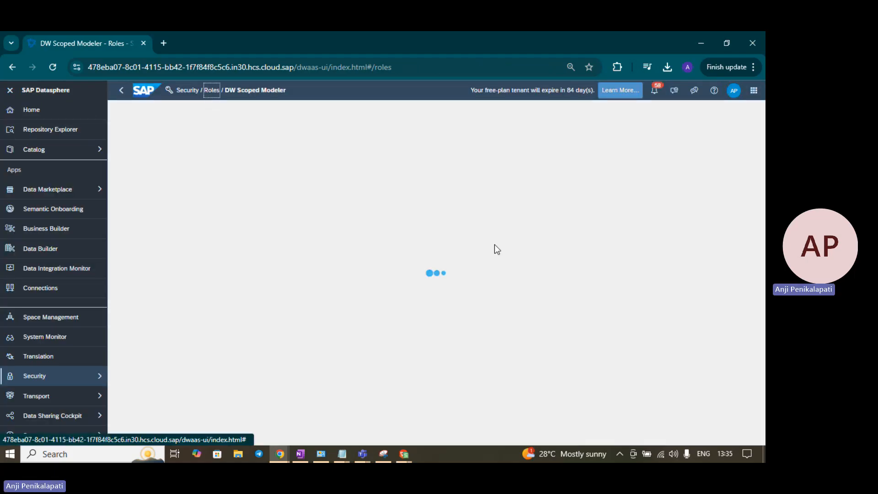
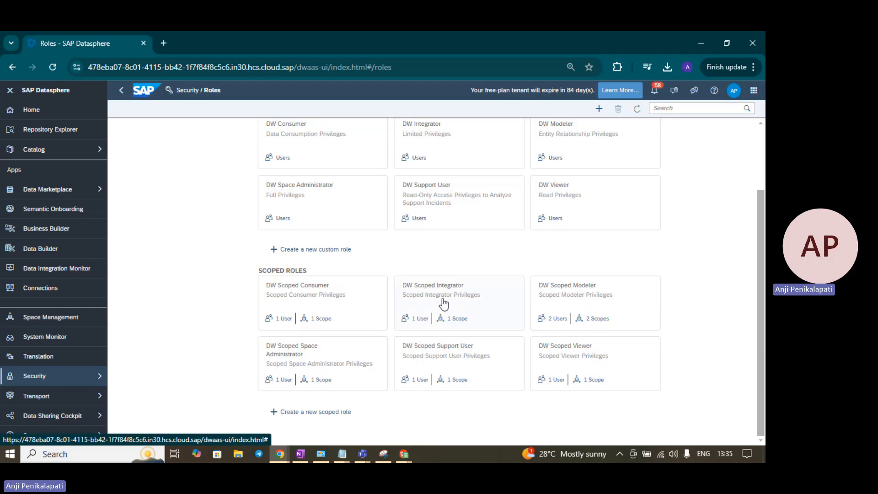
Step: As admin, open 2ndSpace's settings, cancel adding users, then go to Security > Roles
click(46, 318)
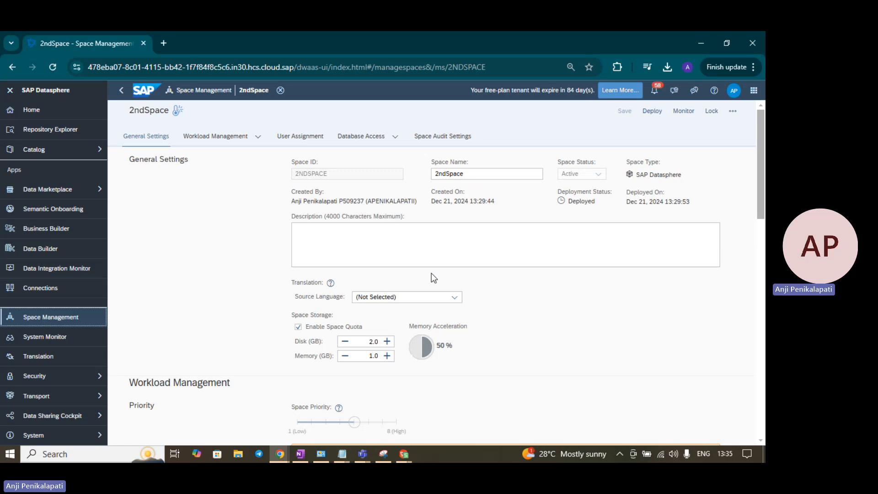
scroll(432, 273, down, 5)
scroll(432, 273, down, 1)
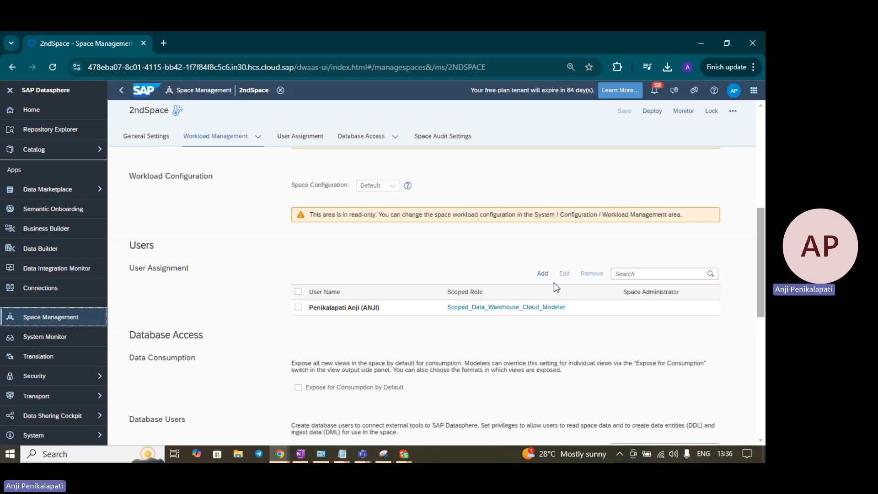
click(542, 273)
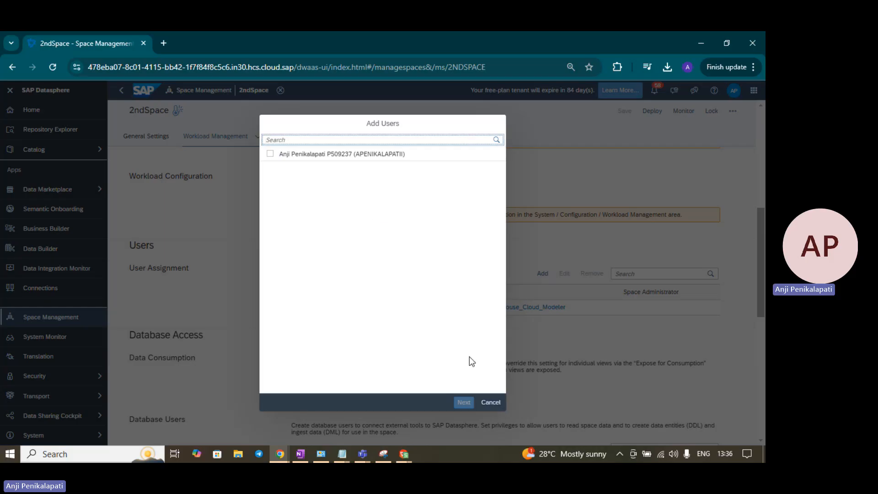
click(491, 403)
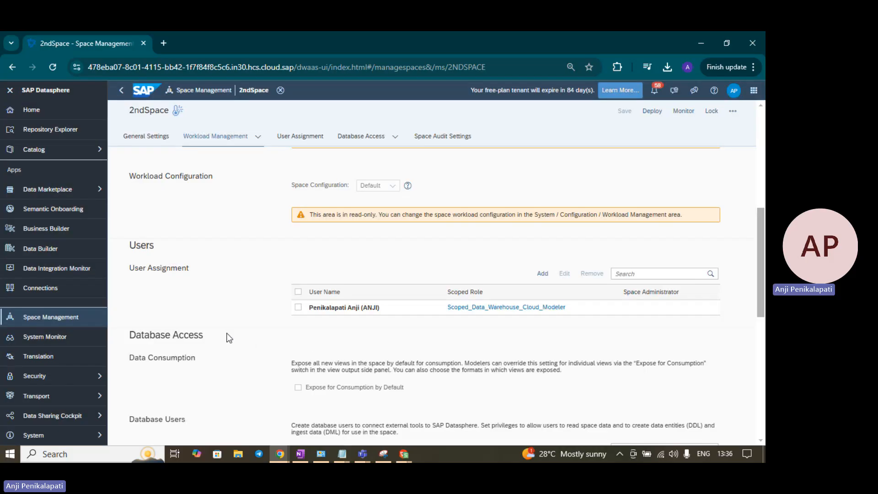
click(89, 386)
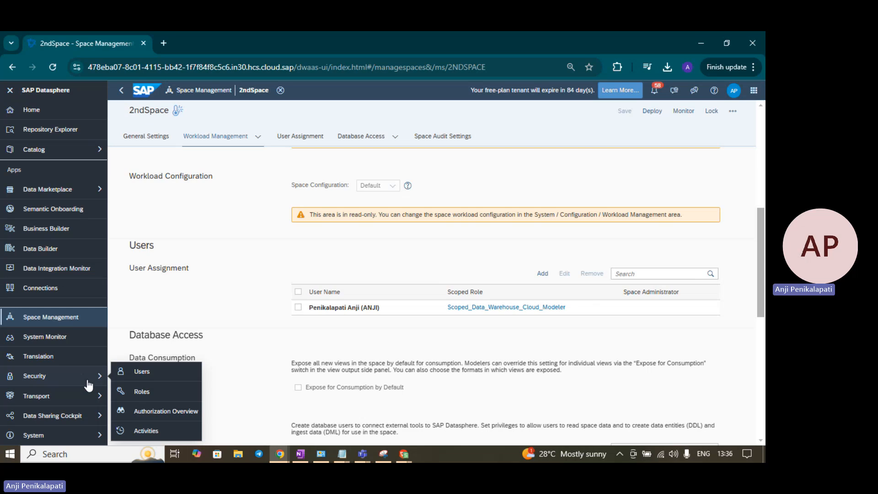
click(138, 391)
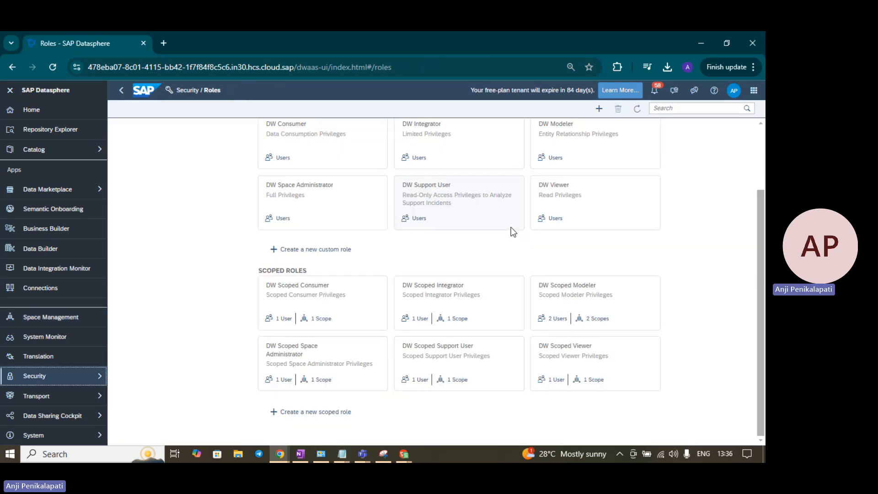
Step: Sign in as the second user in the private window with their e-mail and password
key(alt+Tab)
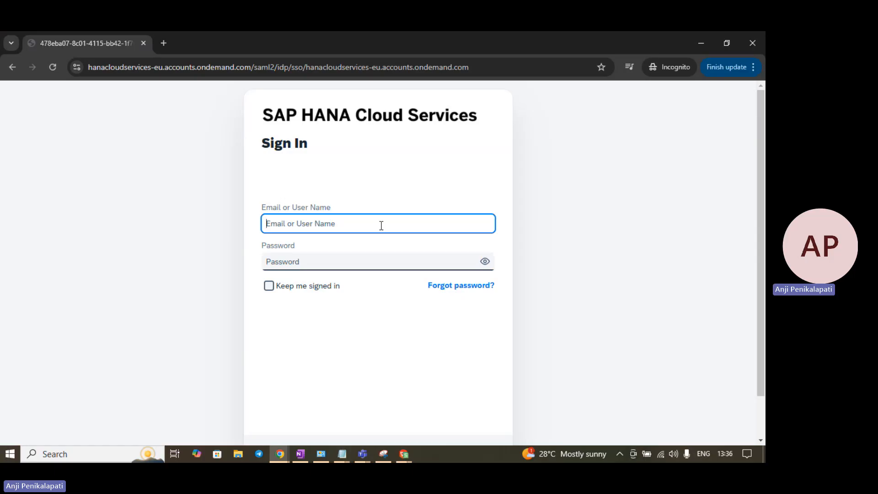
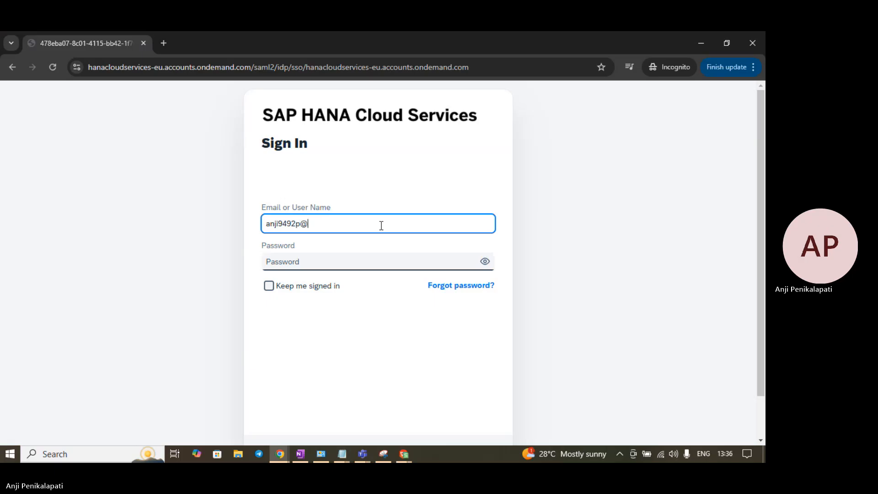
key(Tab)
text(*******)
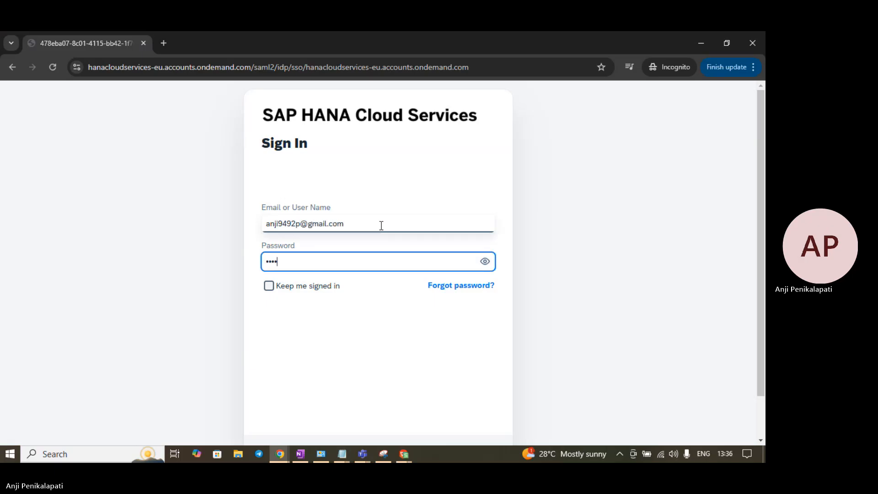
text(**)
key(Return)
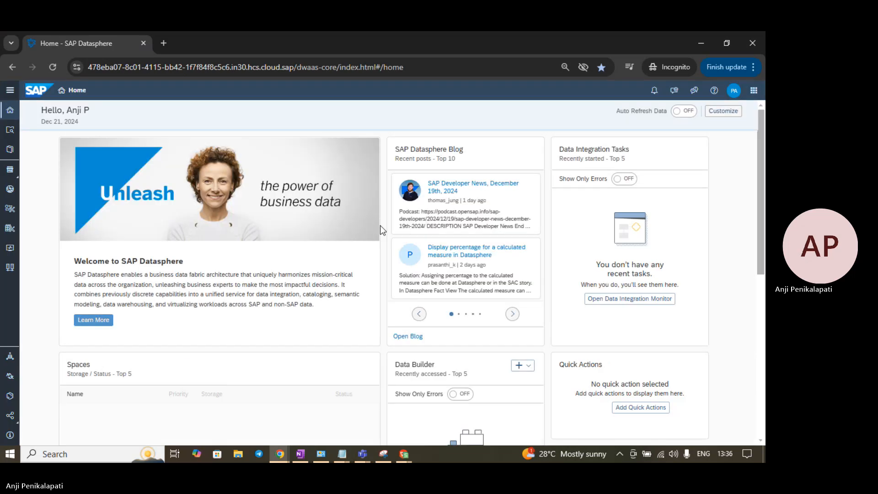
Step: Open the second user's Space Management, showing only 2NDSPACE, and compare it with the admin's two spaces
click(9, 94)
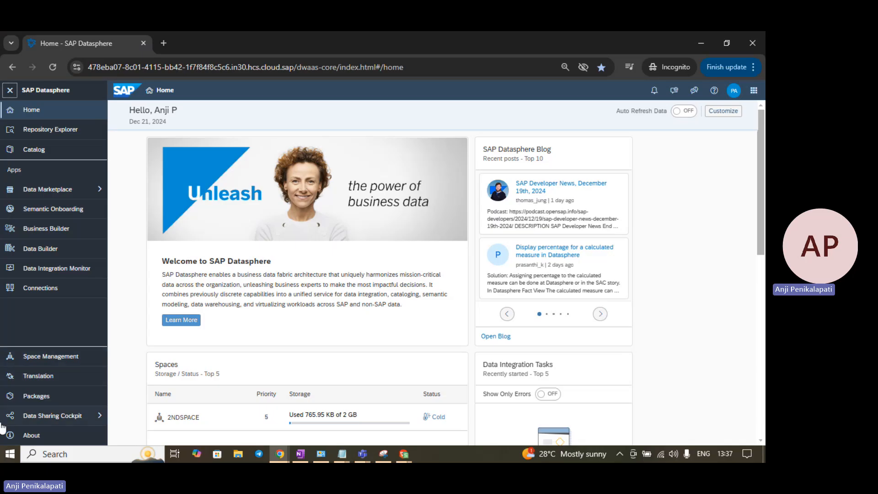
click(61, 358)
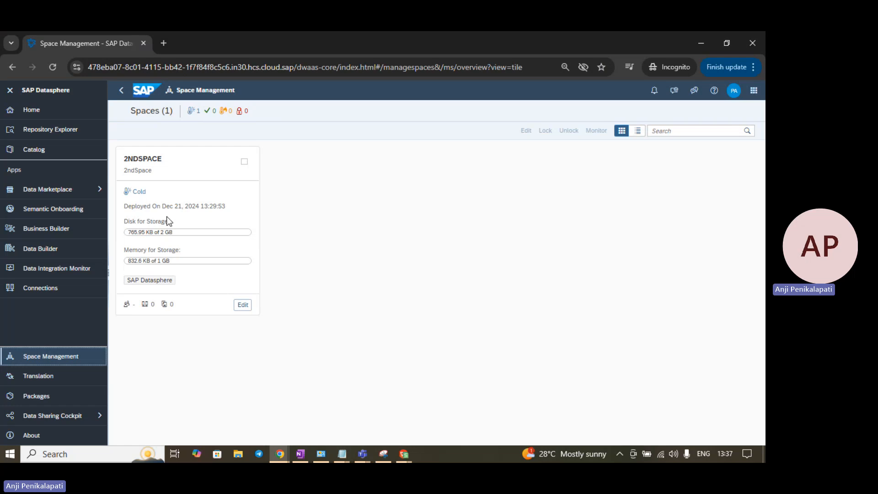
key(alt+Tab)
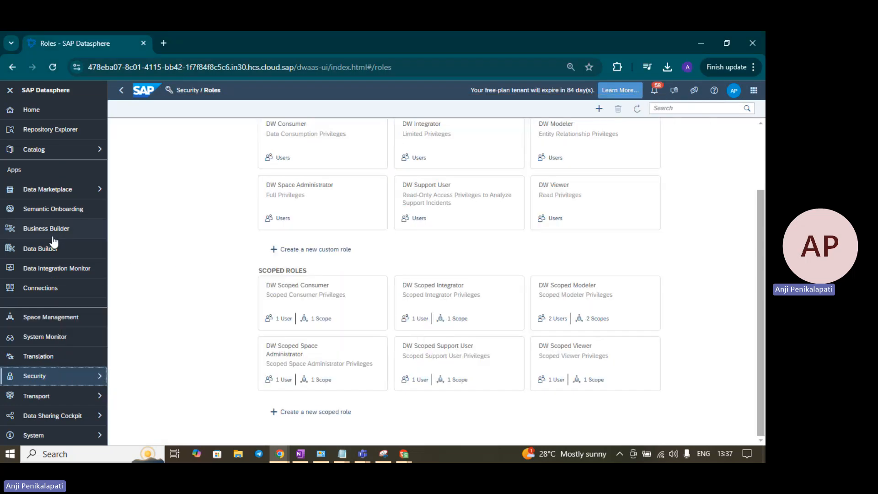
click(53, 317)
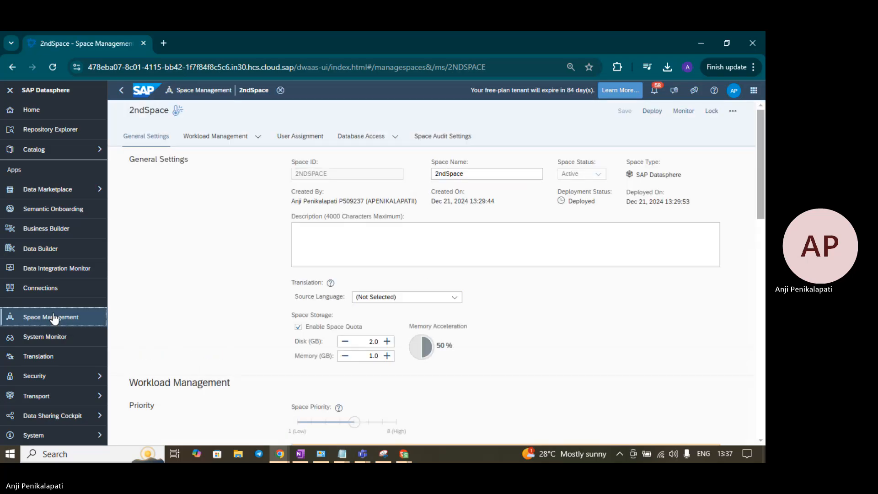
click(213, 90)
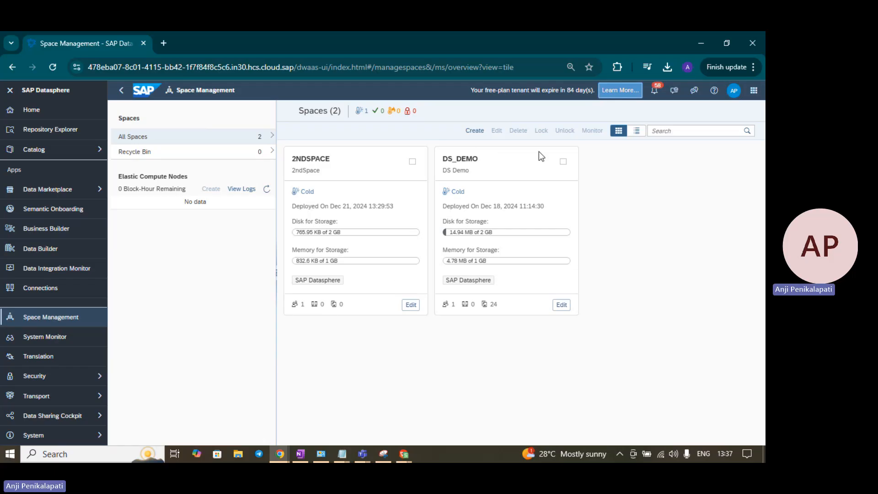
key(alt+Tab)
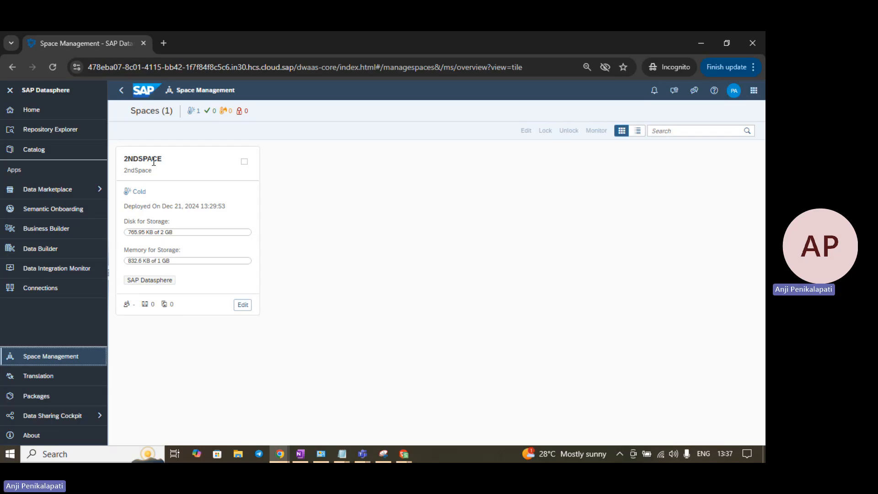
key(alt+Tab)
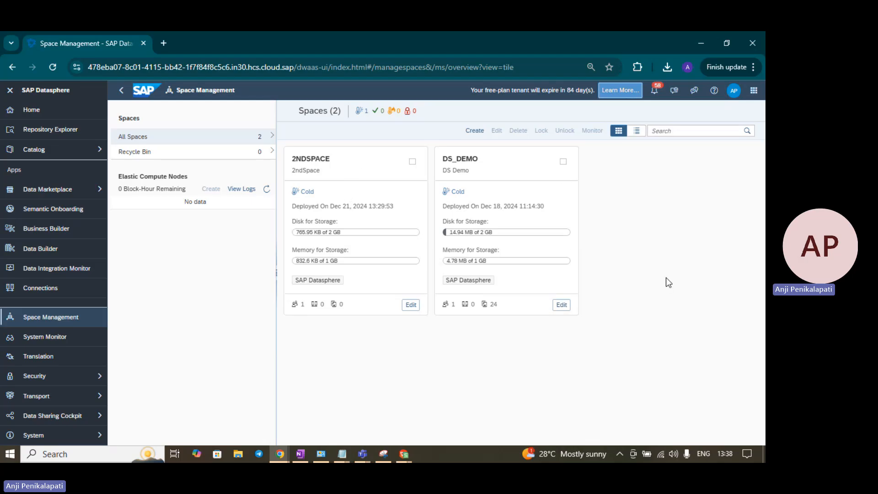
key(alt+Tab)
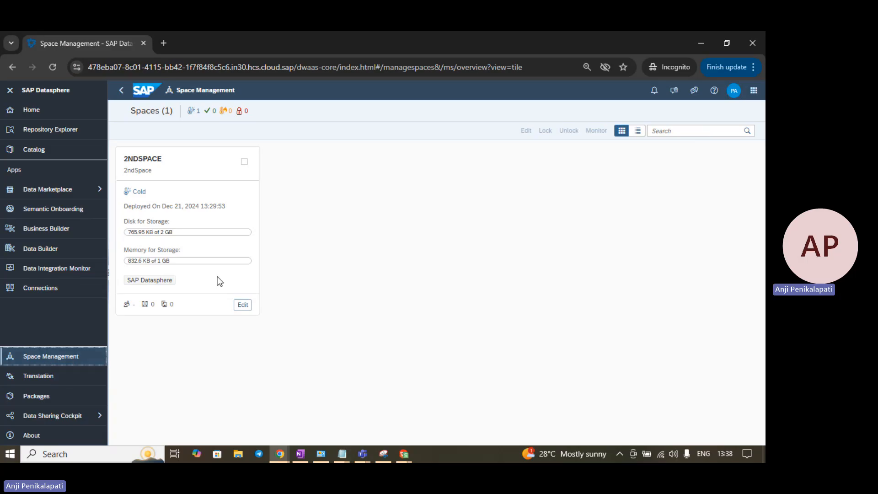
Step: Edit 2NDSPACE and scroll its settings from Workload Management down to Space Audit Settings
click(244, 162)
click(251, 306)
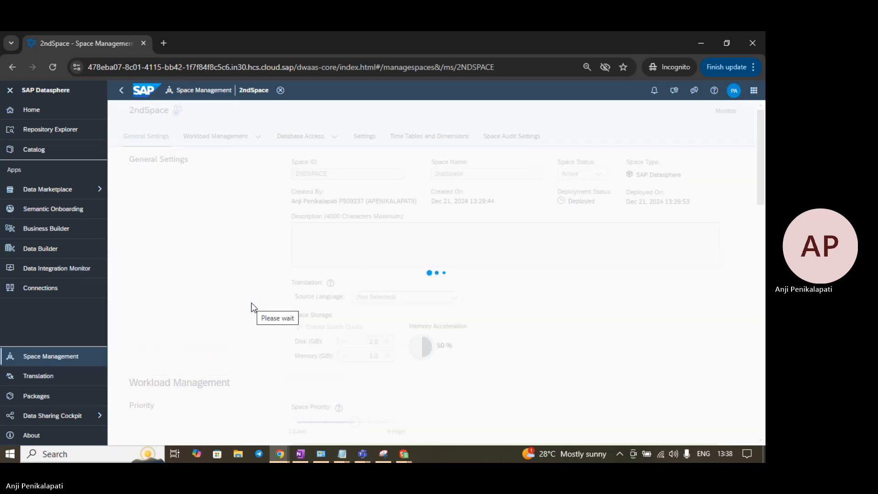
scroll(252, 307, down, 5)
scroll(252, 307, down, 10)
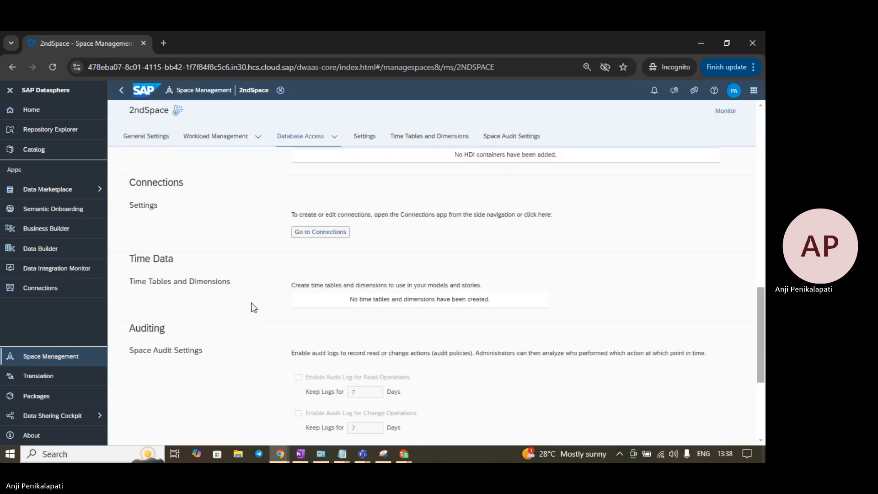
scroll(253, 308, up, 5)
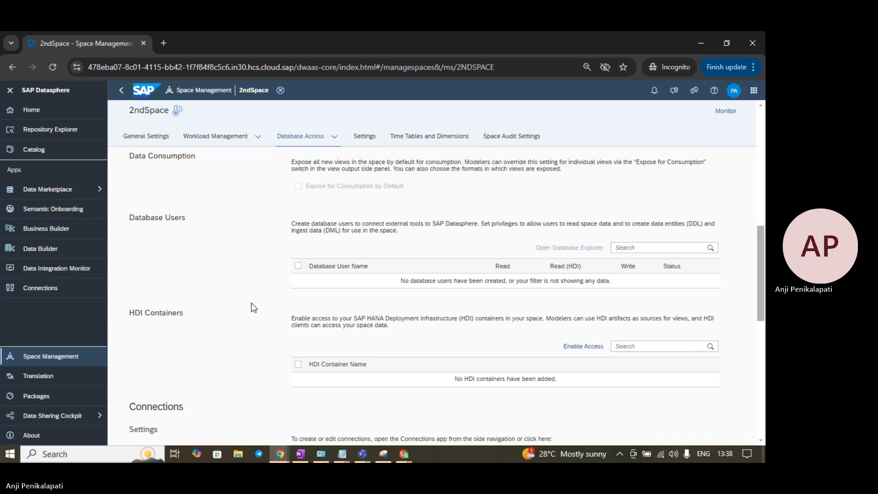
scroll(253, 307, up, 3)
scroll(254, 308, up, 2)
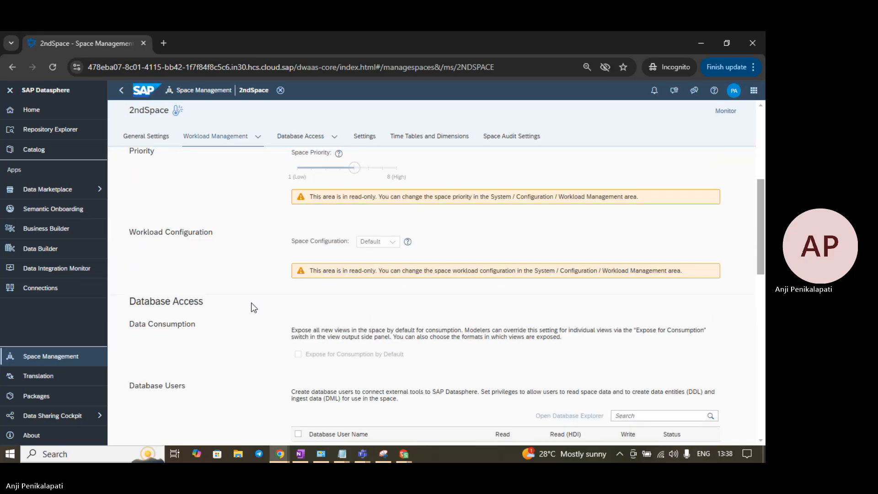
scroll(254, 307, down, 4)
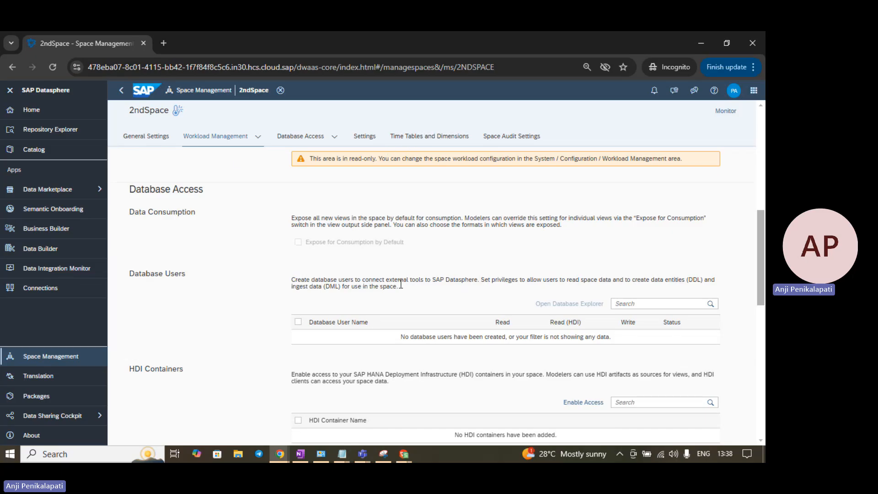
scroll(402, 295, down, 4)
scroll(401, 297, up, 3)
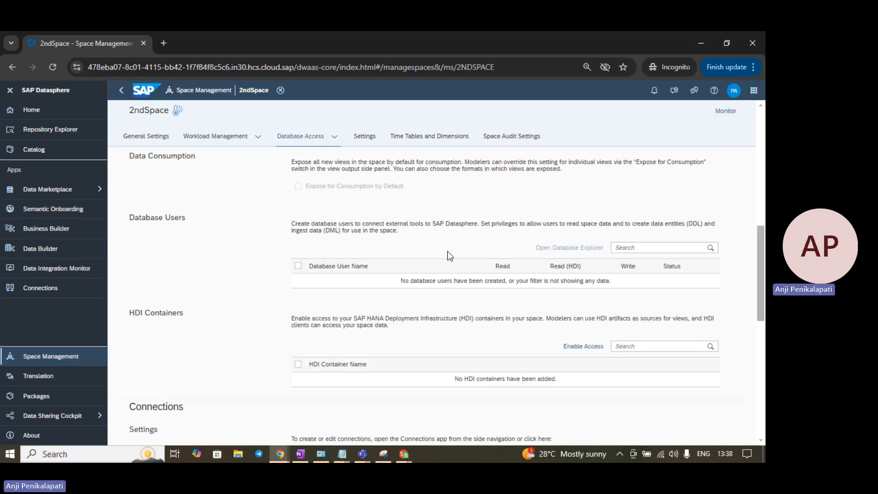
scroll(412, 258, up, 2)
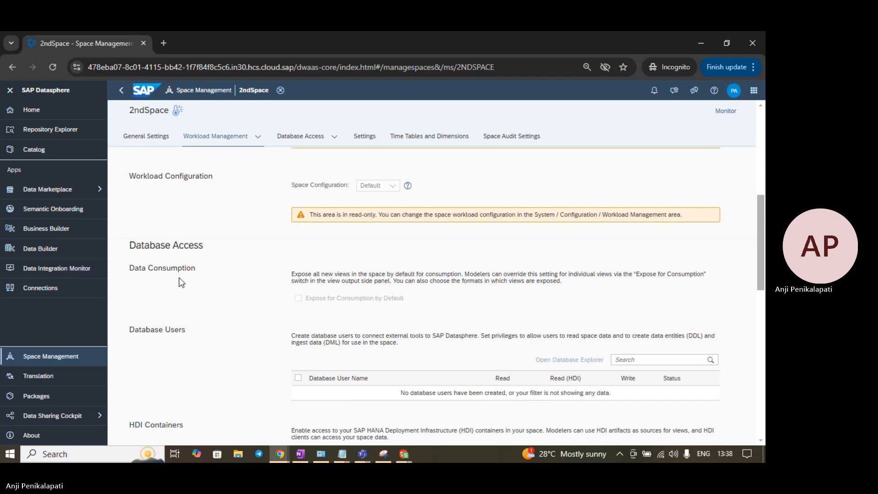
scroll(261, 265, up, 2)
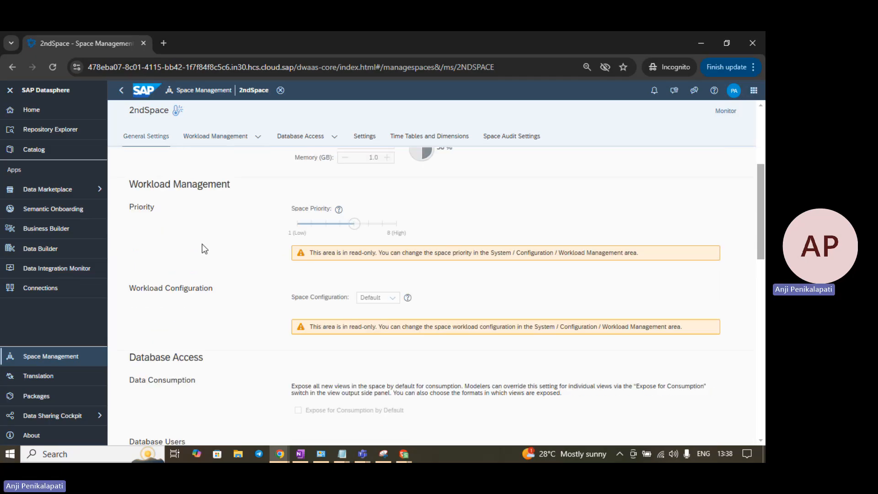
scroll(275, 238, down, 3)
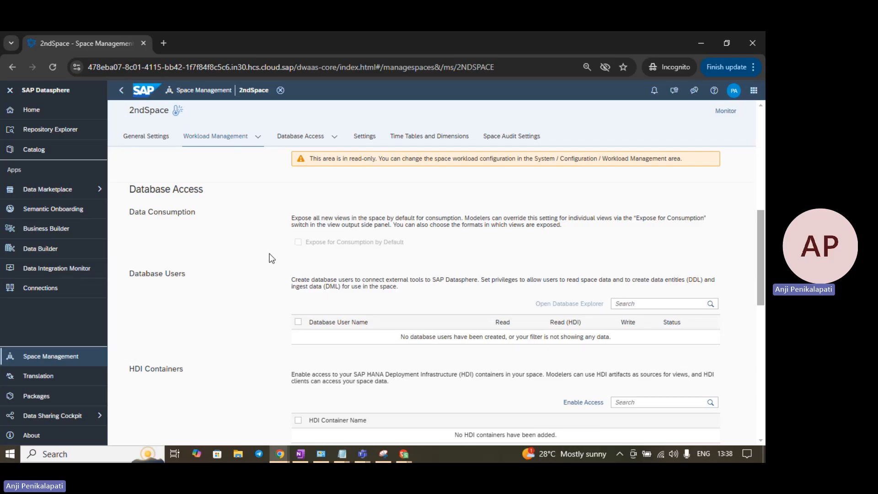
scroll(270, 258, down, 2)
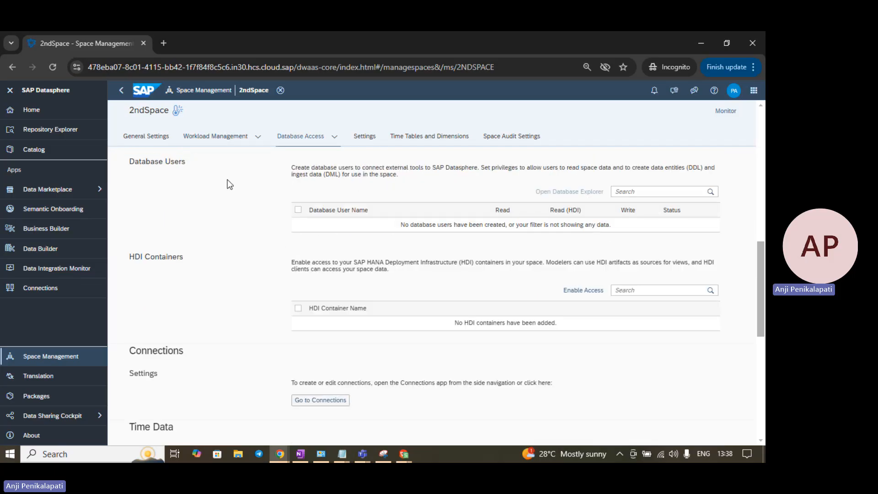
scroll(221, 278, down, 6)
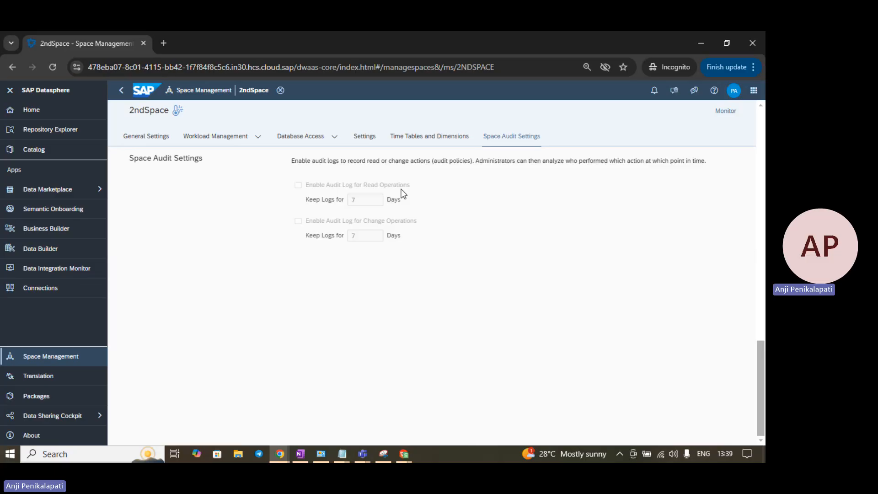
Step: Start a new table in 2ndSpace's Data Builder, discard it unsaved, and return to the admin window
click(48, 248)
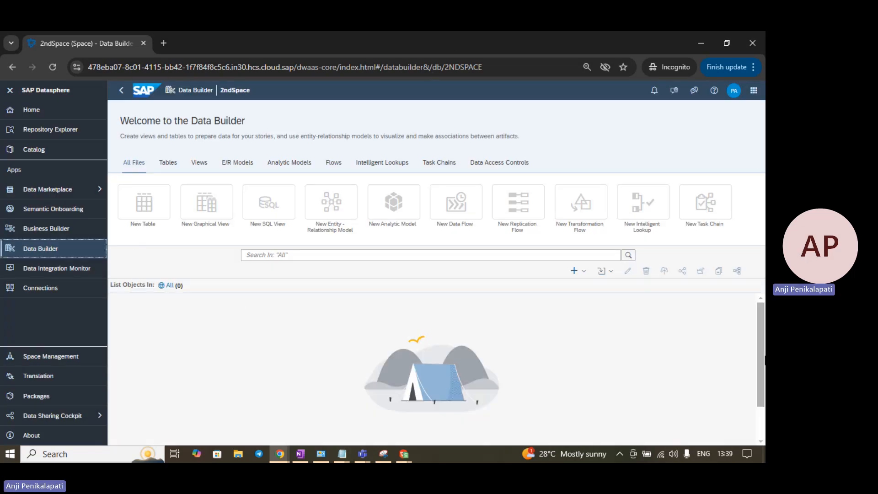
click(155, 207)
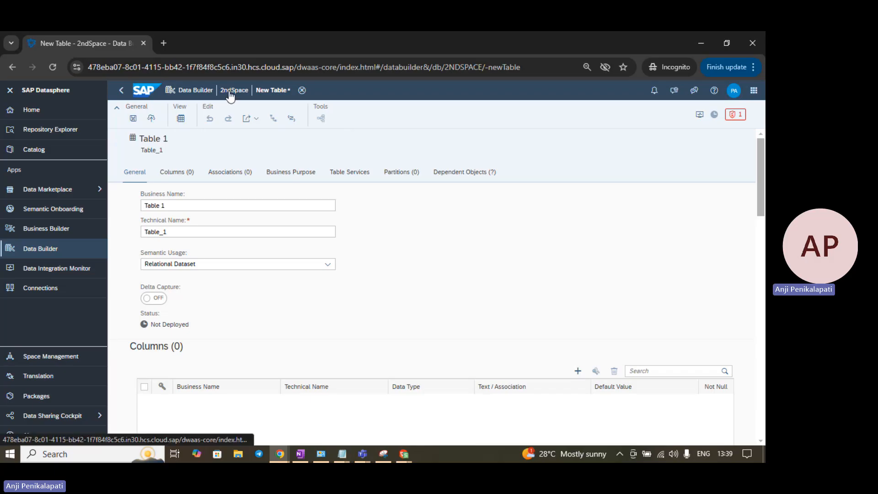
click(201, 88)
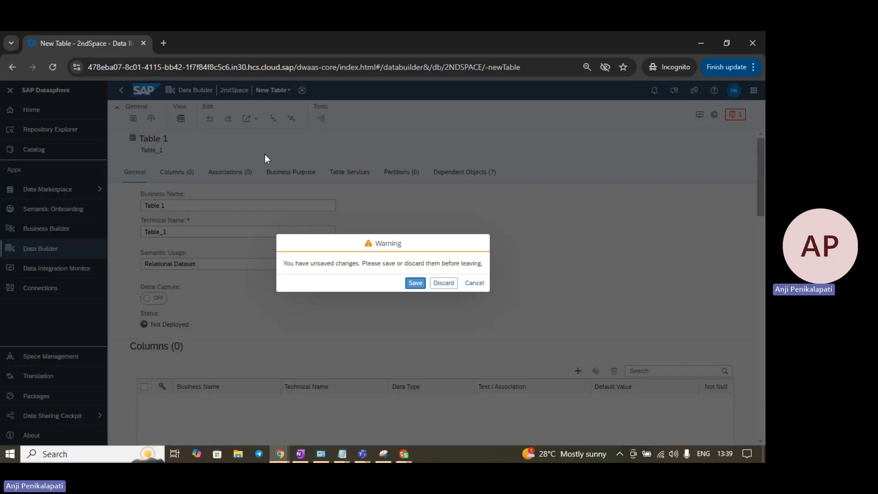
click(446, 285)
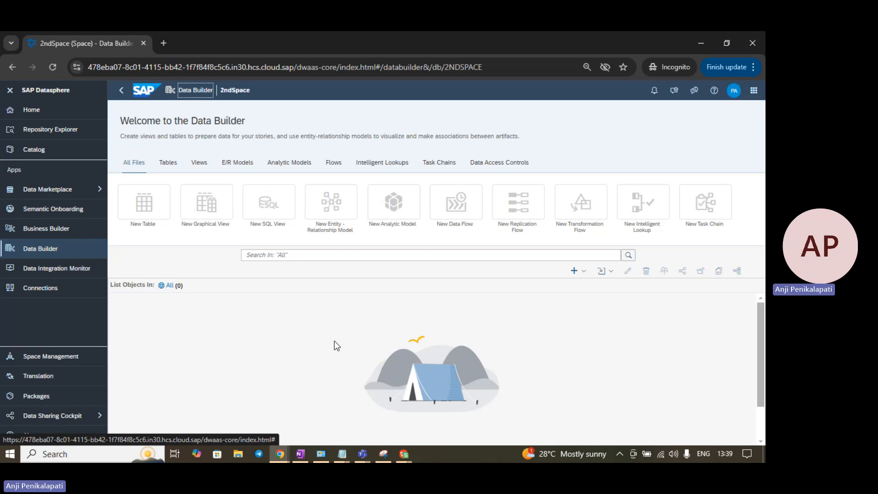
key(alt+Tab)
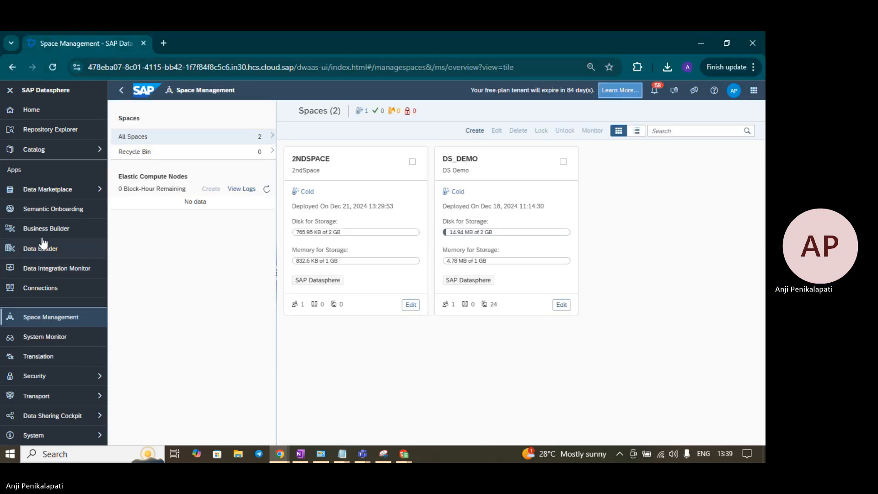
Step: Open DS Demo's Data Builder and compare its 10 objects with the empty 2ndSpace
click(58, 248)
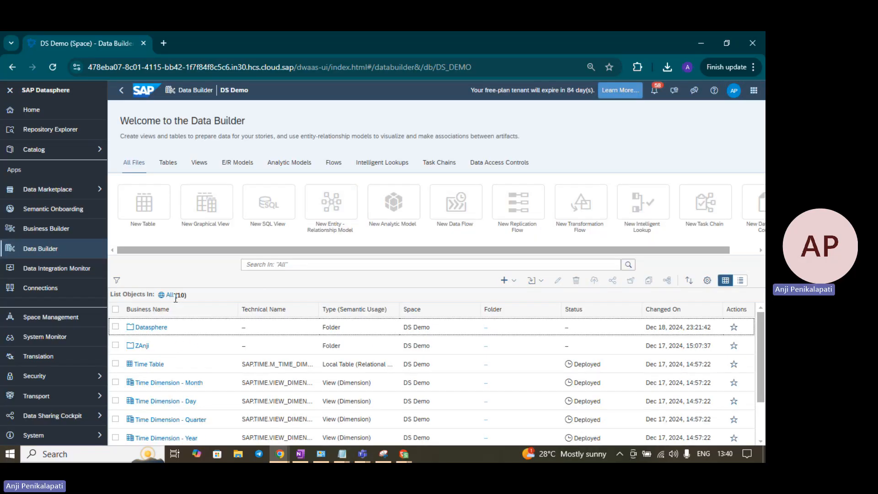
scroll(188, 360, down, 2)
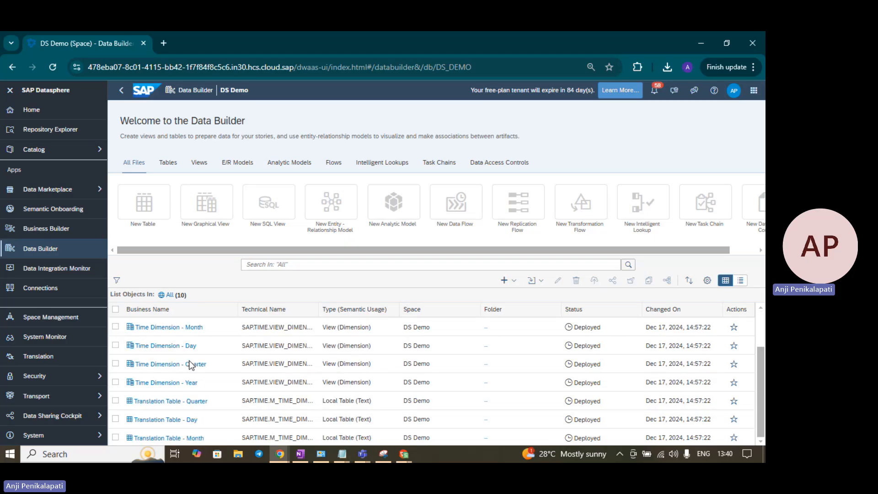
scroll(197, 380, up, 2)
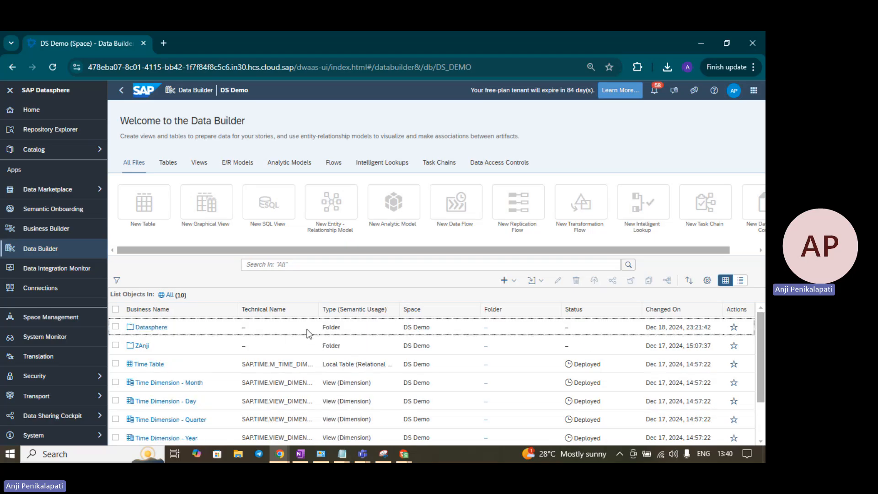
key(alt+Tab)
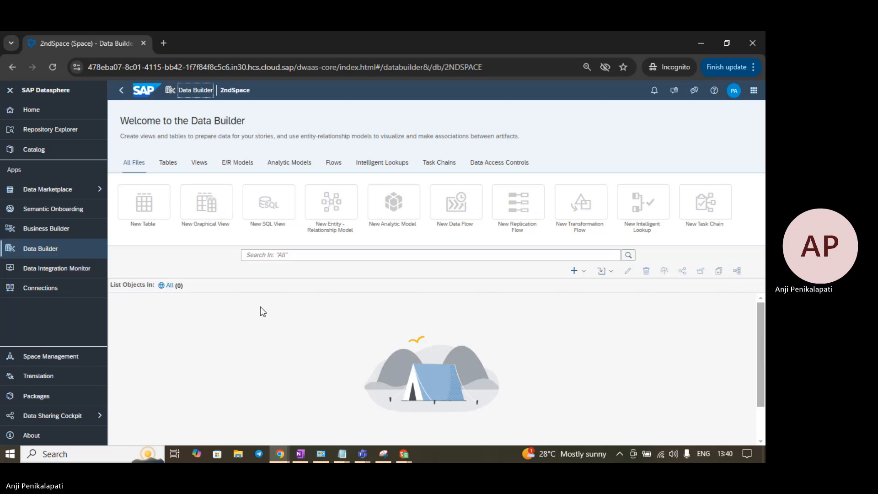
key(alt+Tab)
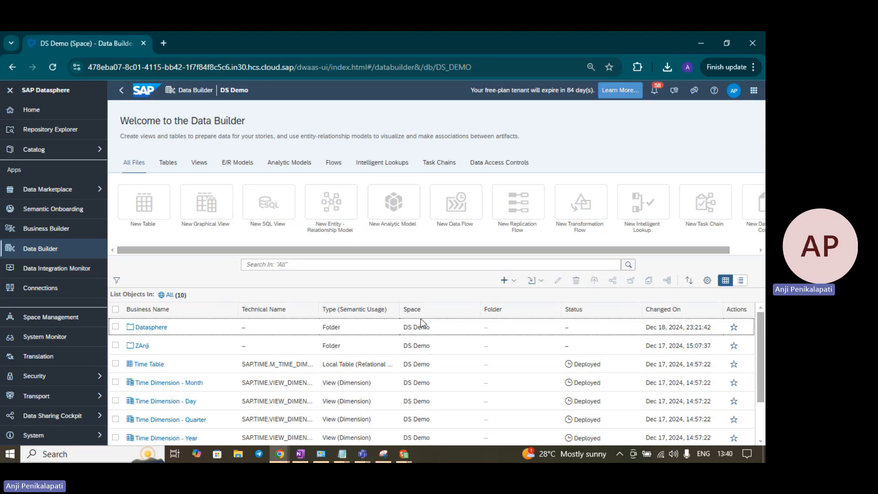
scroll(428, 353, down, 3)
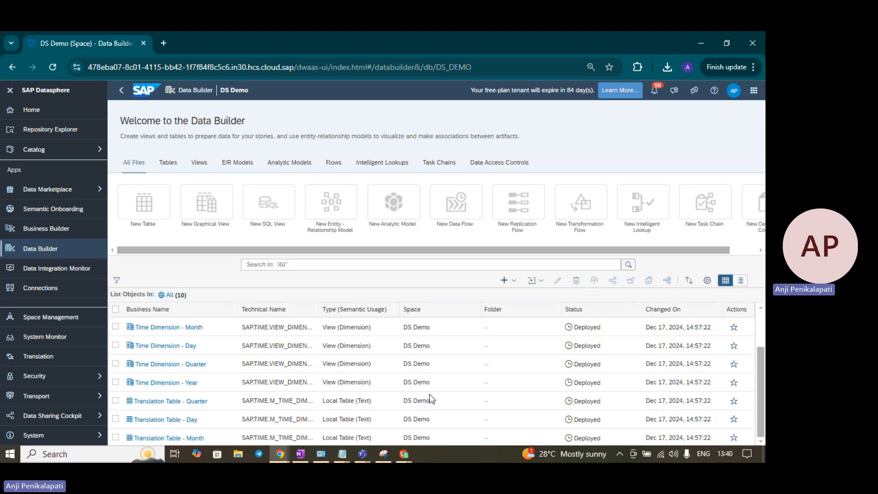
scroll(440, 380, up, 3)
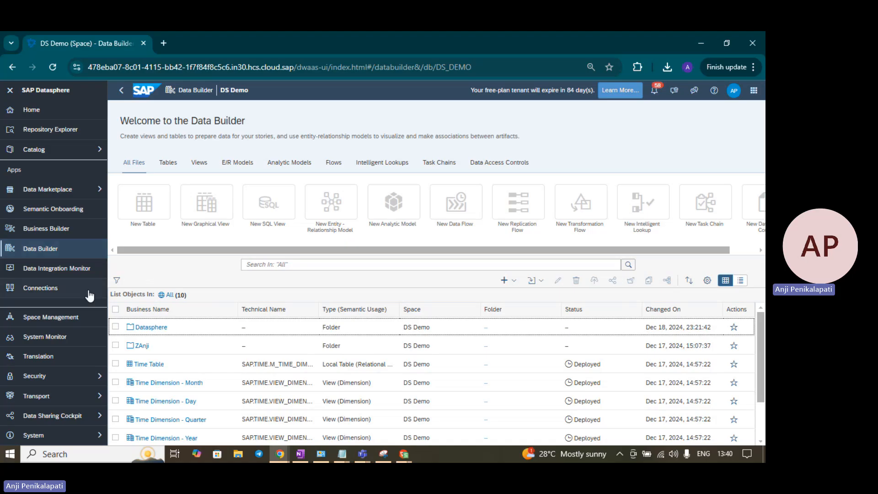
Step: Review the users assigned to the DS Demo space, then return to the spaces overview
click(72, 317)
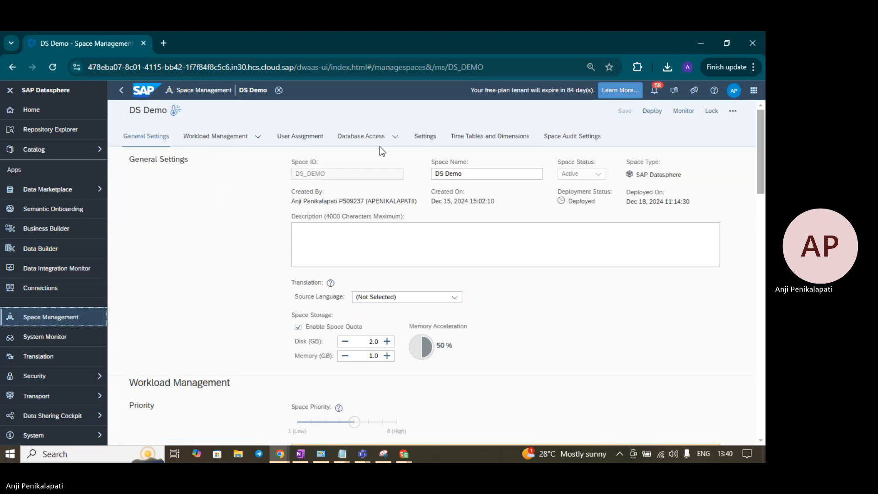
click(312, 137)
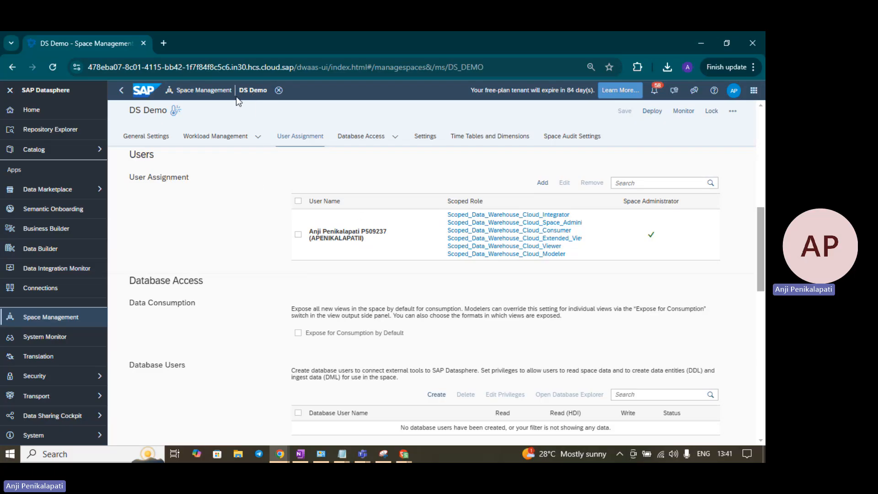
click(214, 91)
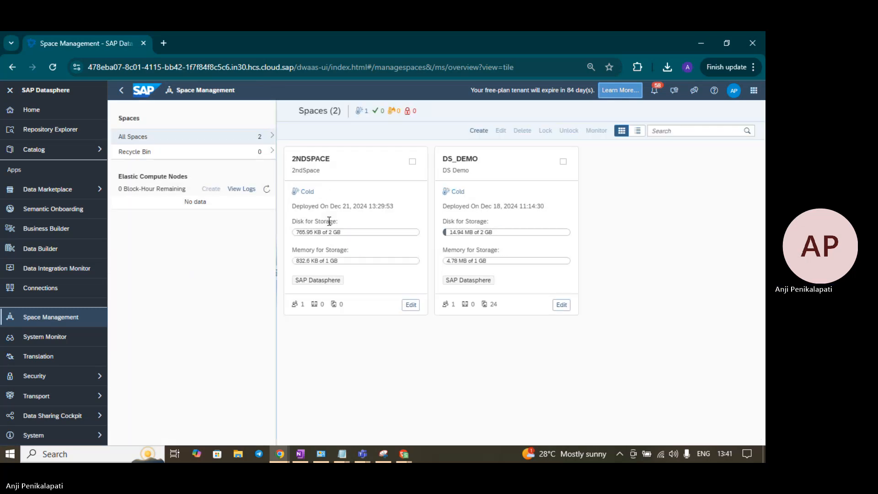
Step: Open 2NDSPACE's settings and scroll to its one Scoped_Data_Warehouse_Cloud_Modeler user
click(411, 305)
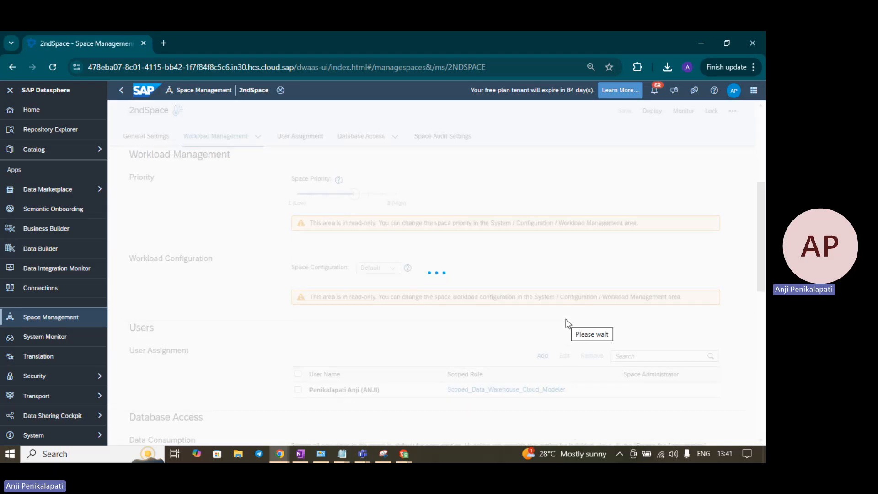
scroll(567, 320, down, 3)
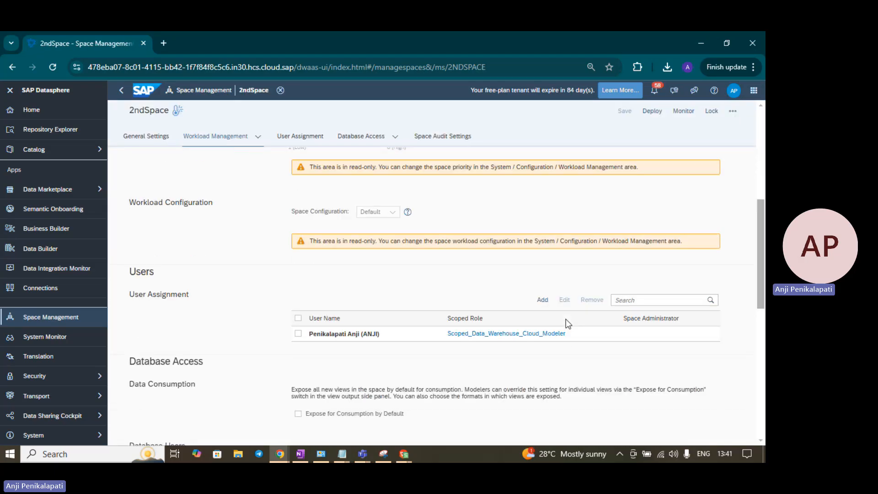
scroll(566, 319, down, 1)
click(46, 252)
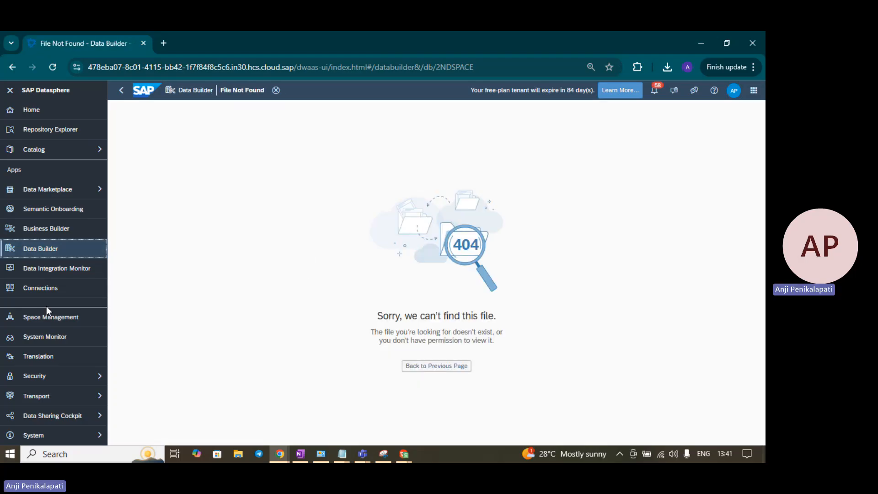
click(67, 322)
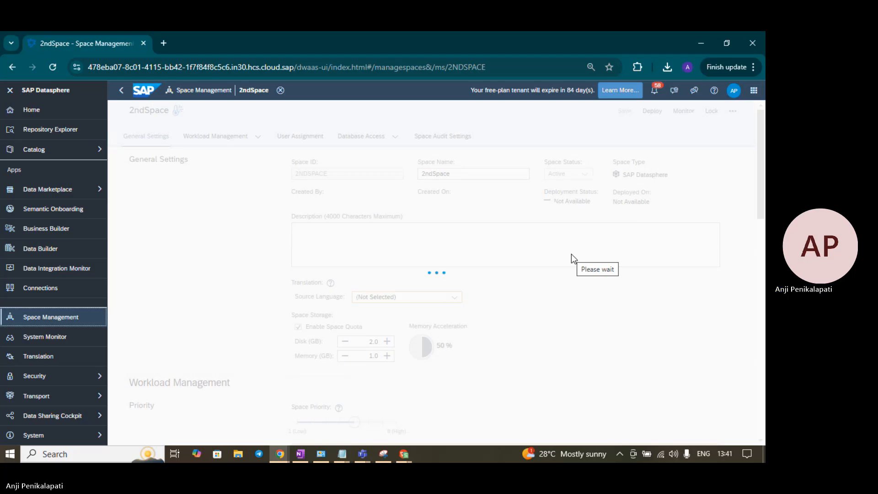
scroll(566, 295, down, 9)
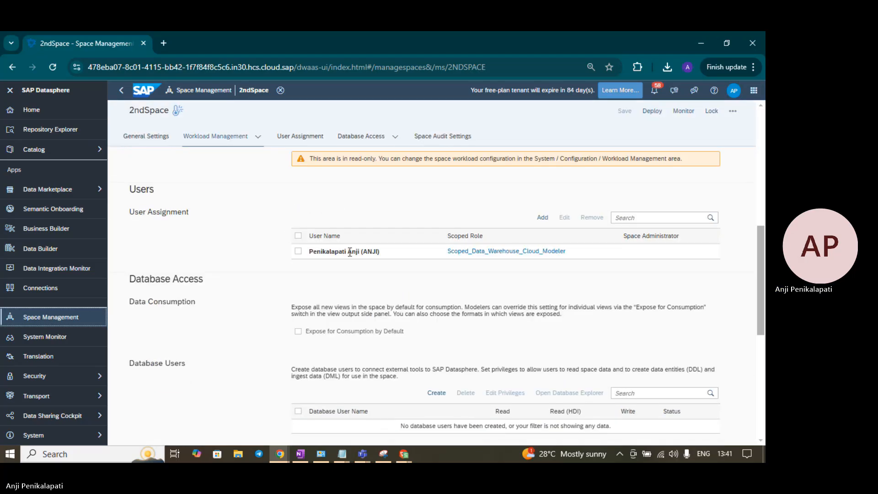
Step: In the second user's window, start a new table in 2ndSpace and discard it
key(alt+Tab)
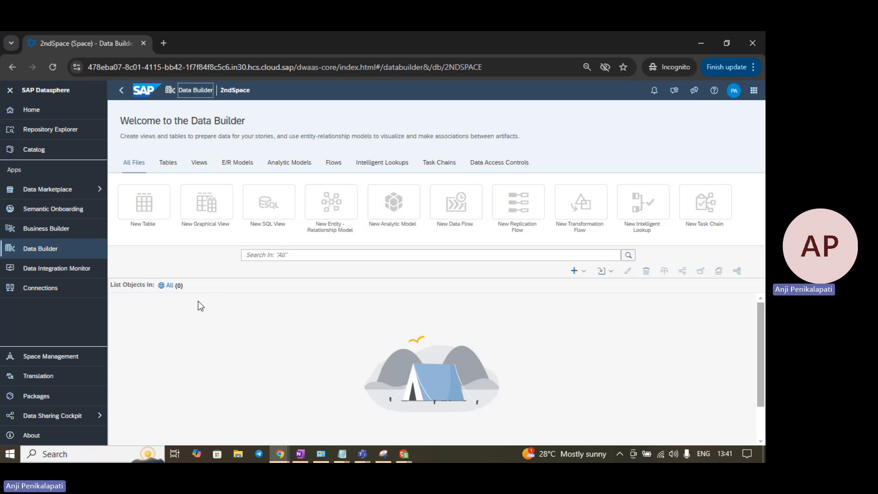
click(149, 204)
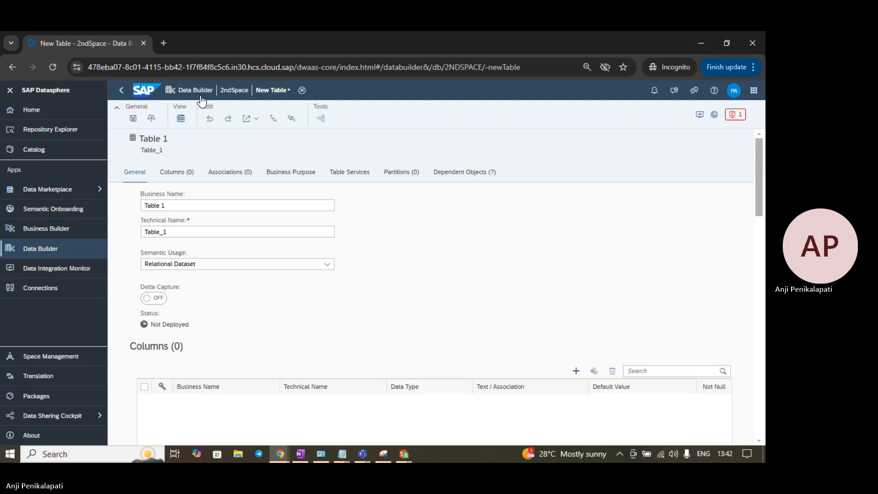
click(46, 247)
click(443, 283)
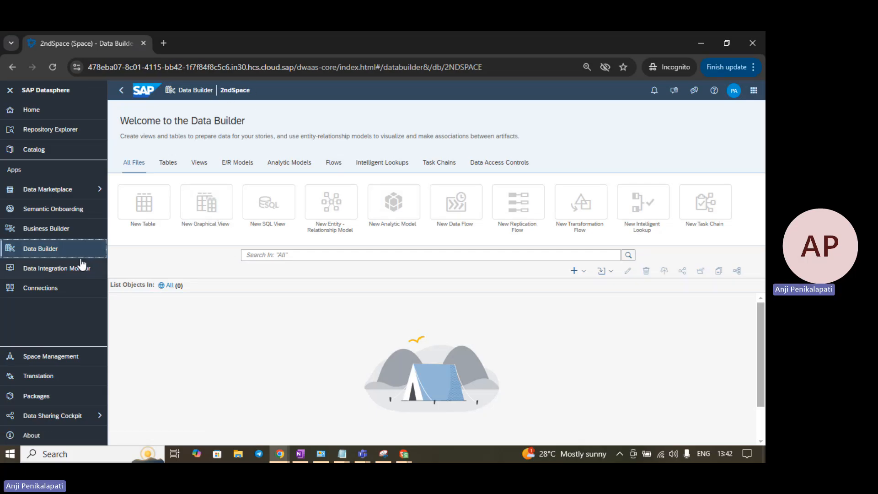
Step: Create a local table Test with two columns keyed on Column 1, then save and deploy it
click(130, 210)
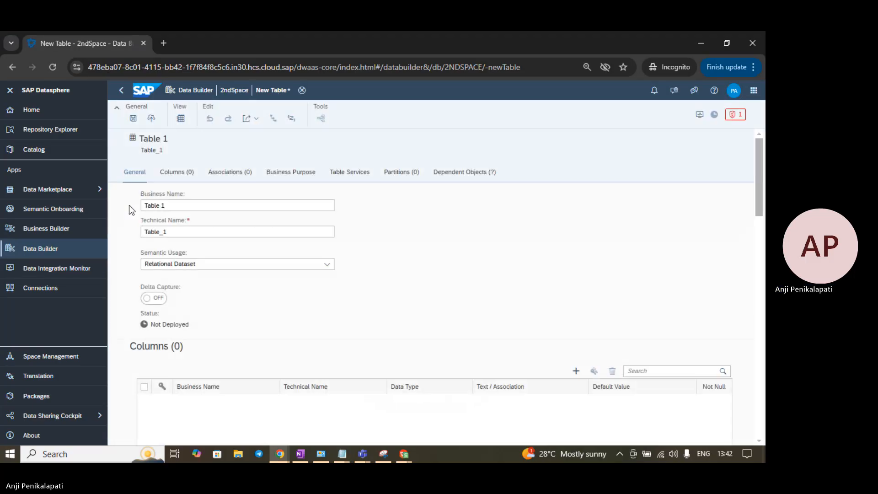
drag(203, 206, 80, 213)
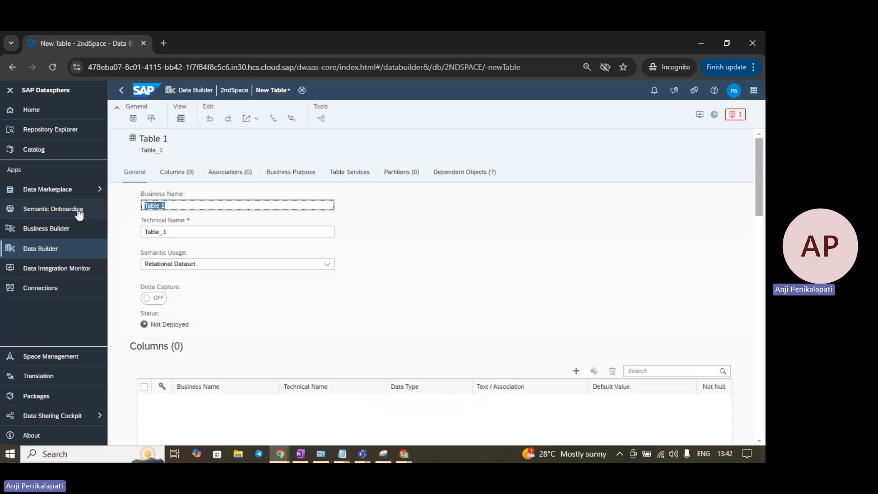
text(Tst)
text(e)
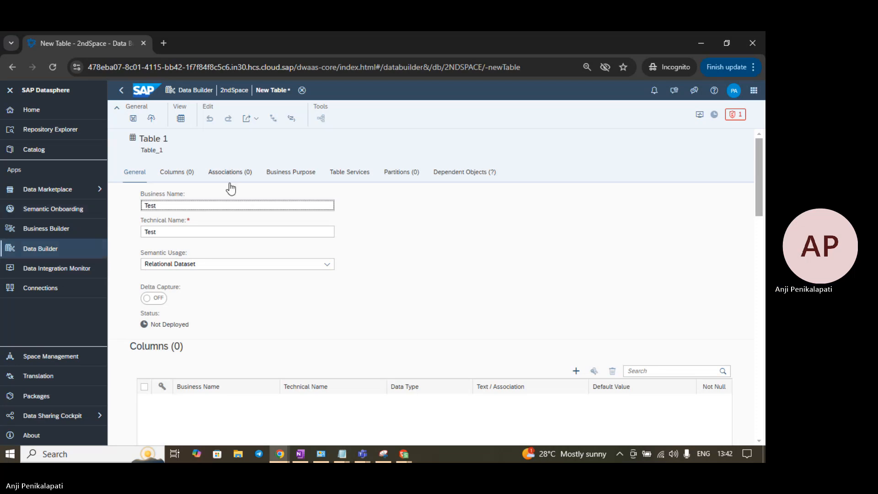
click(180, 177)
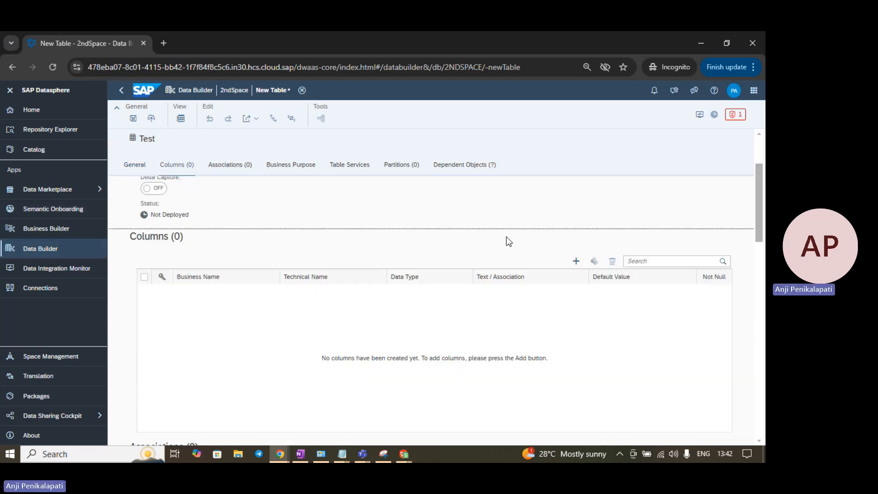
click(576, 210)
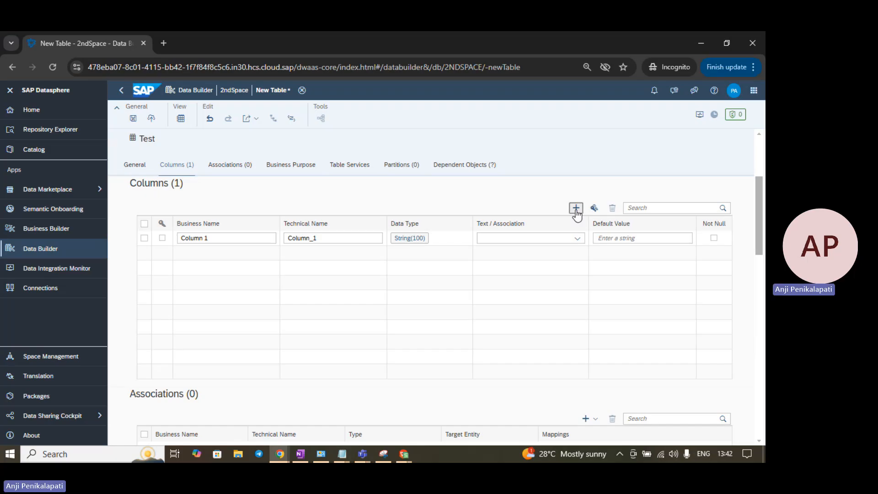
click(576, 210)
click(162, 237)
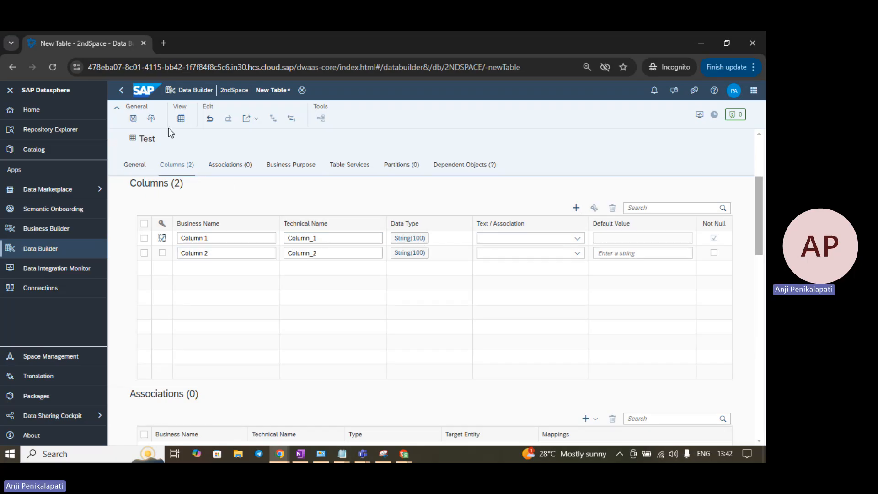
click(134, 120)
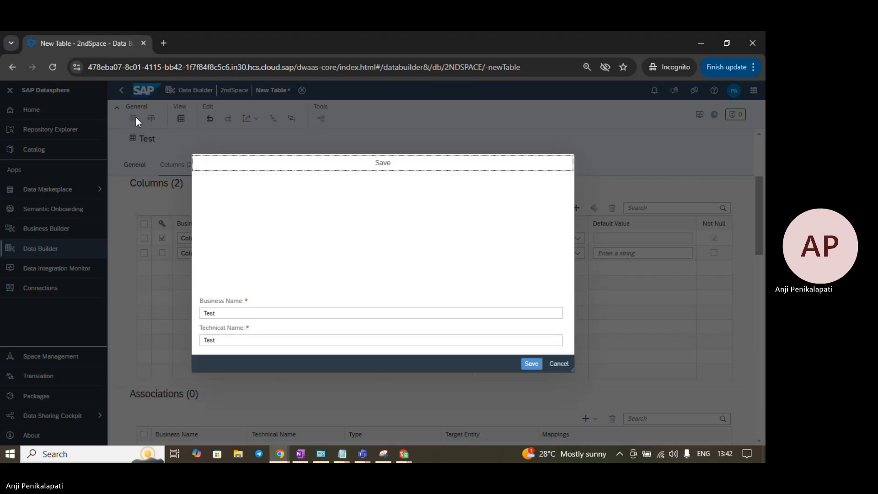
click(530, 364)
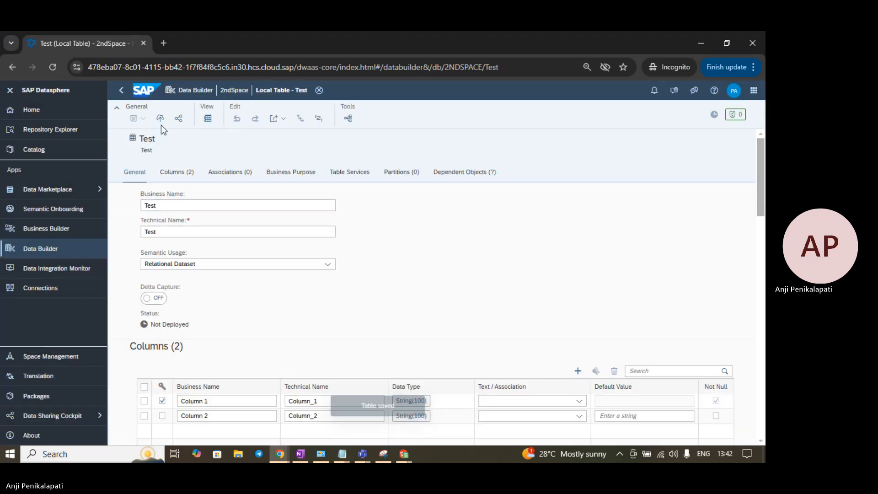
click(161, 119)
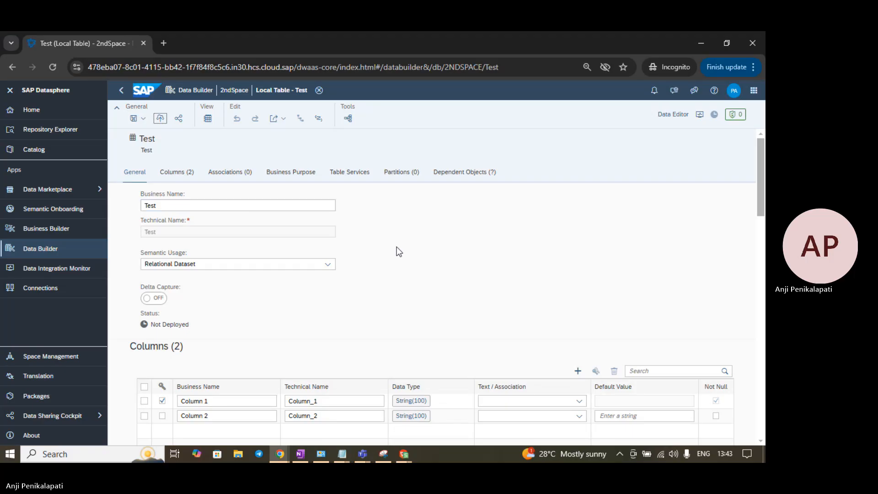
click(47, 250)
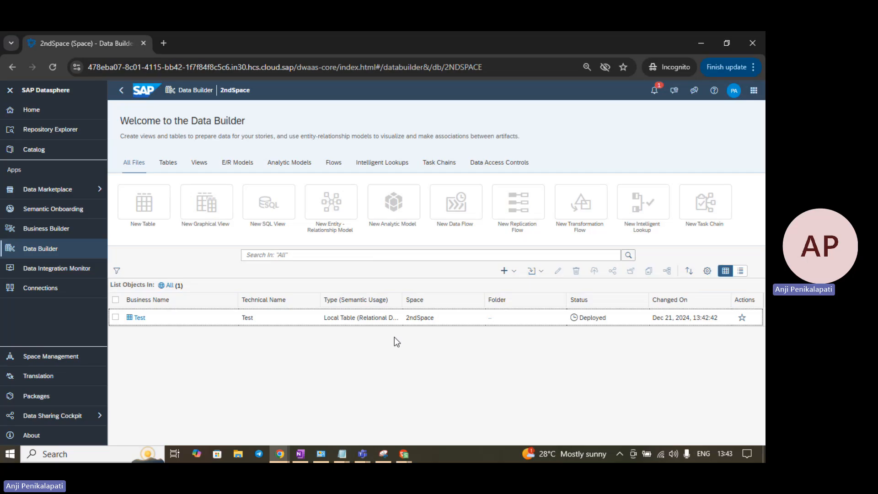
Step: In the admin window, reach DS Demo's Data Builder past a file-not-found page and scroll its ten objects
key(alt+Tab)
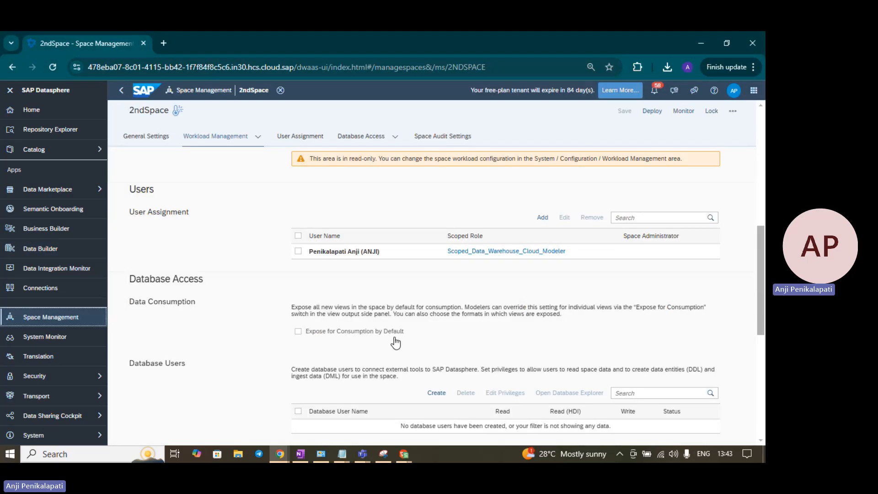
click(44, 249)
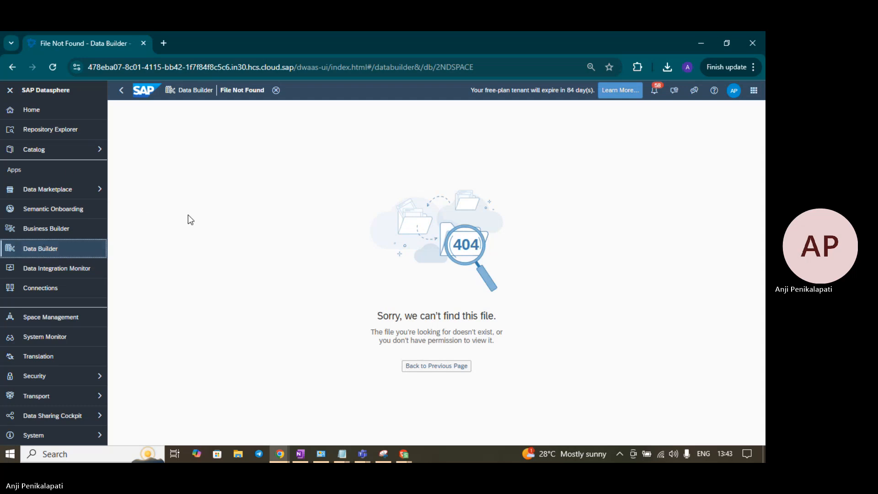
click(41, 260)
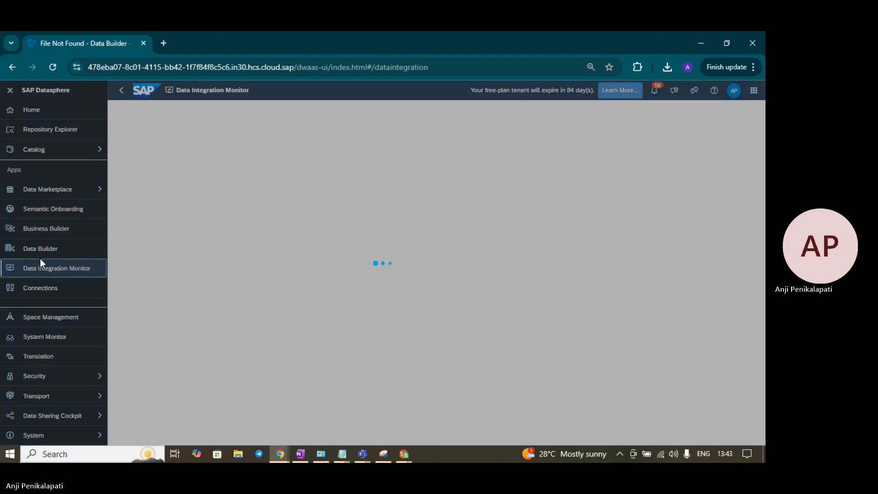
click(42, 251)
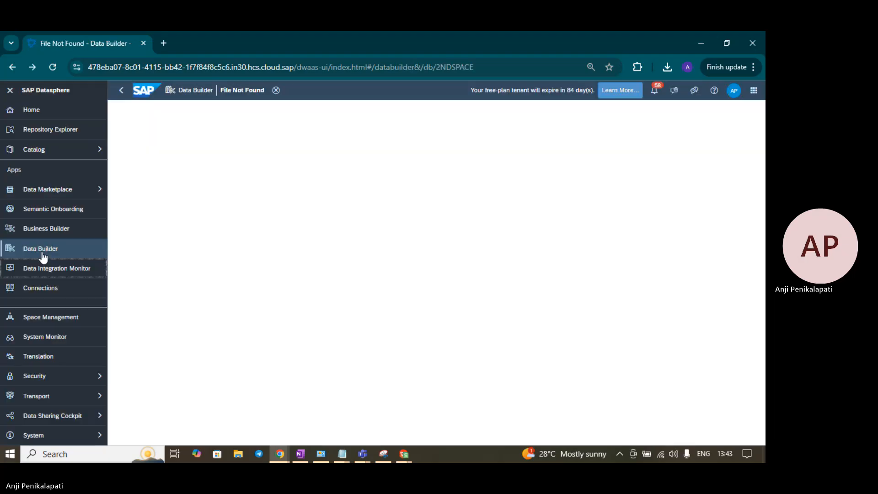
click(42, 253)
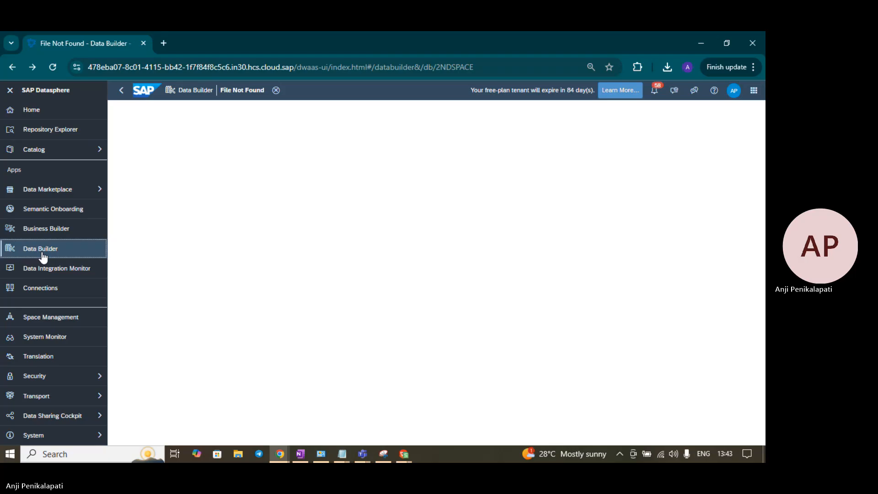
click(276, 91)
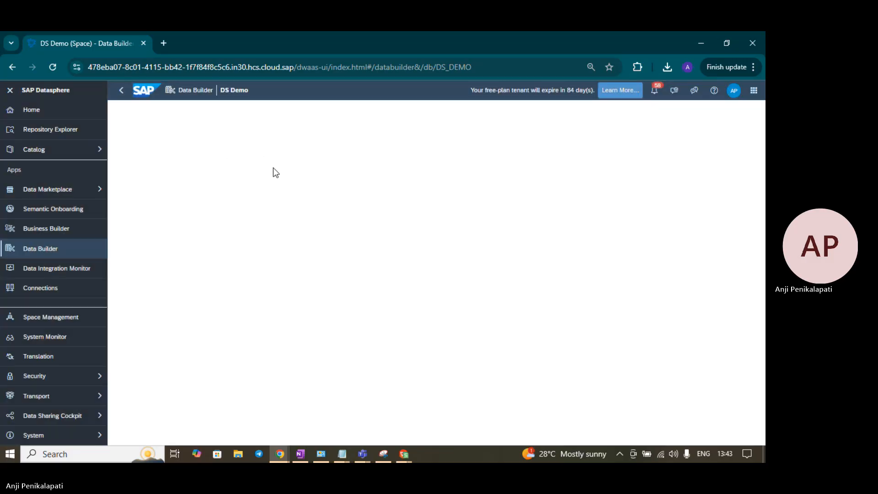
click(54, 68)
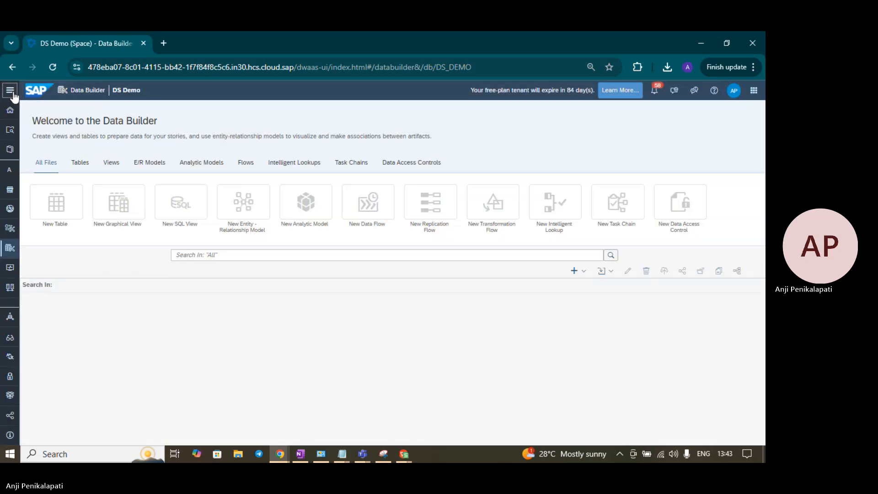
click(11, 91)
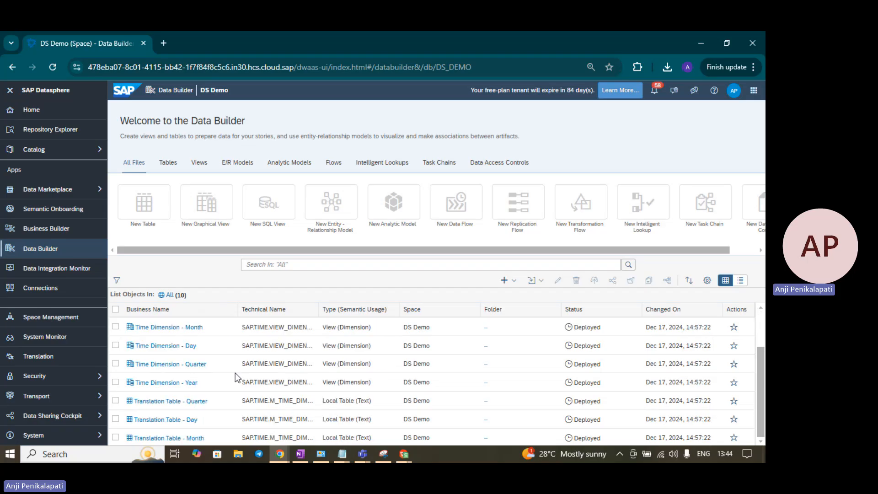
scroll(236, 372, up, 2)
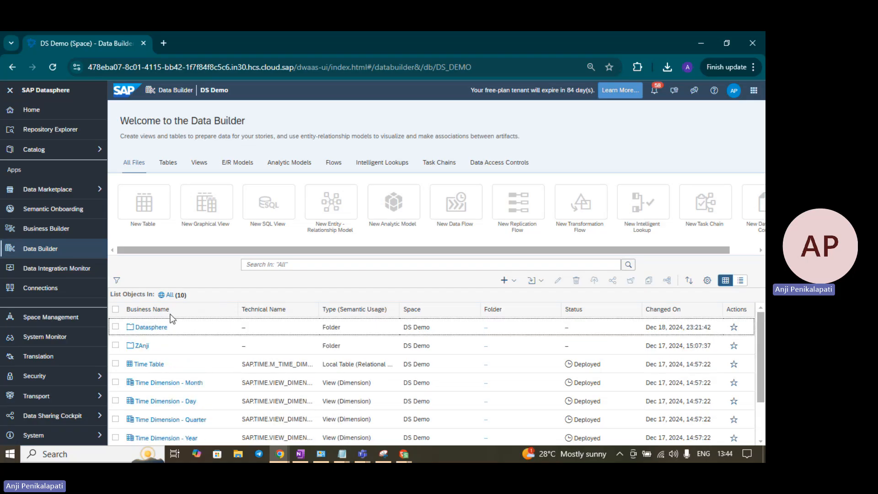
scroll(167, 391, down, 2)
scroll(345, 389, up, 2)
scroll(430, 375, down, 3)
scroll(431, 375, up, 3)
Step: In the 2ndSpace window, start a new empty graphical view from the Data Builder
key(alt+Tab)
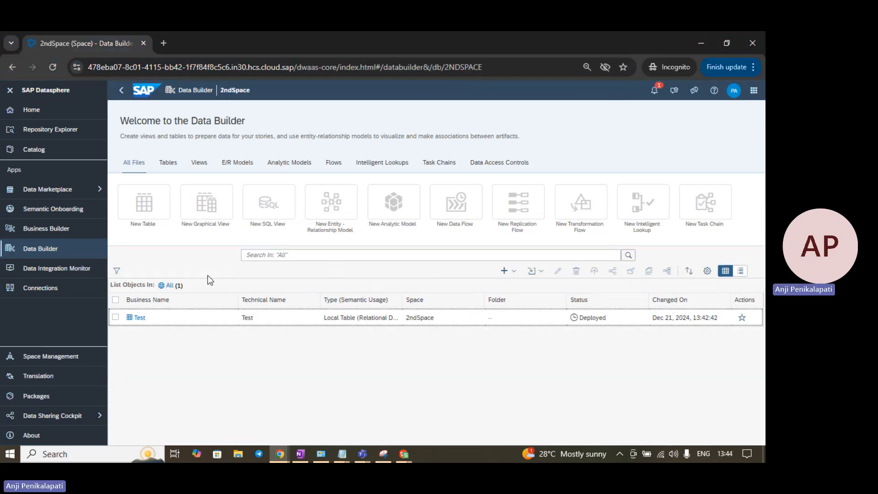
click(203, 209)
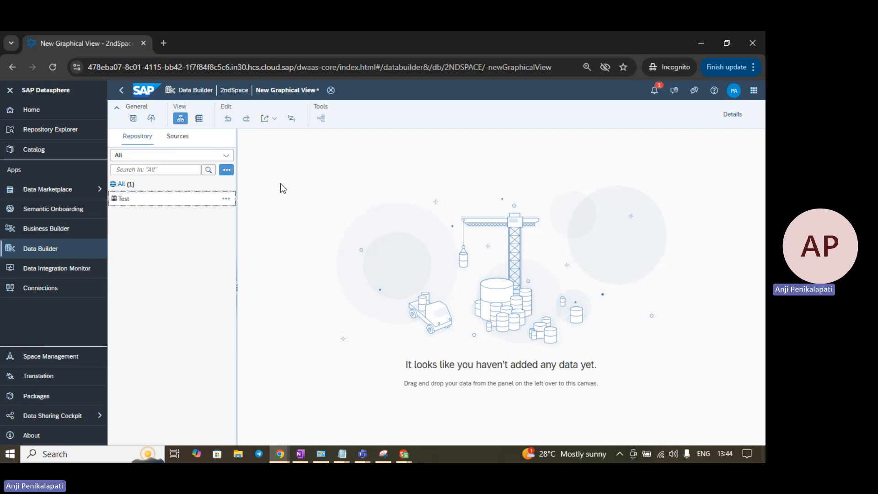
Step: Open the Sales Manager table under DS Demo's Datasphere > Tables and bring up its sharing settings
key(alt+Tab)
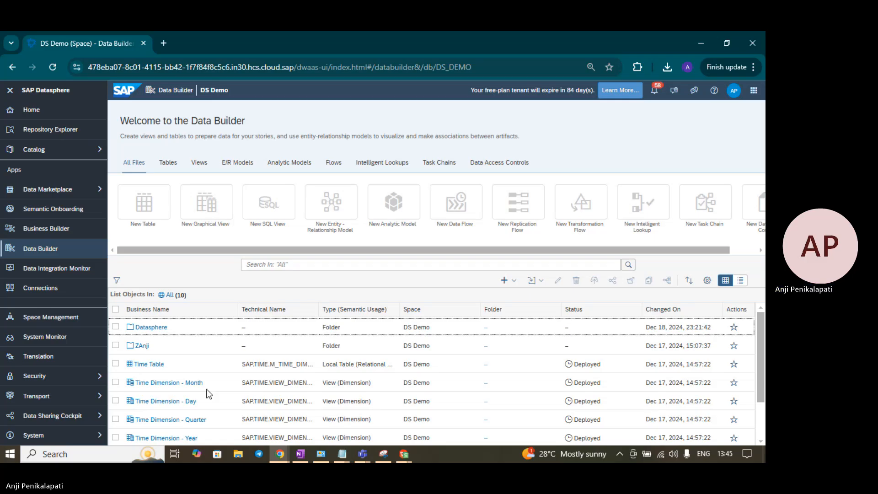
click(156, 332)
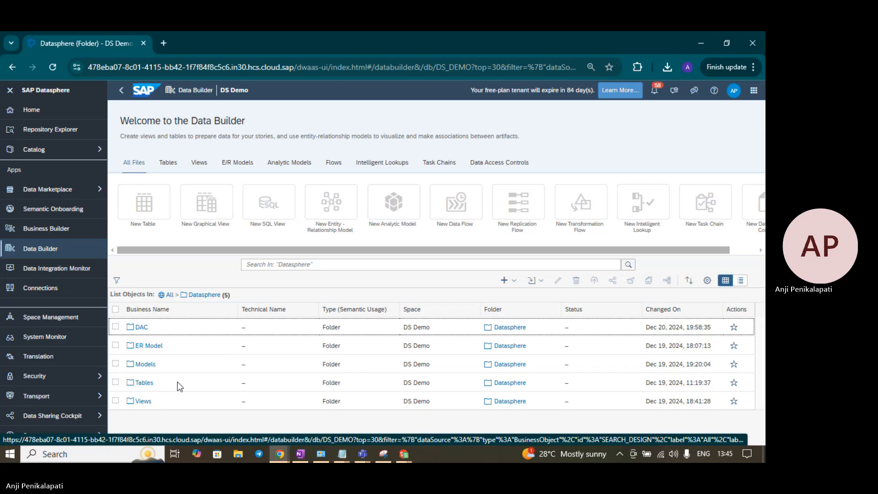
click(147, 385)
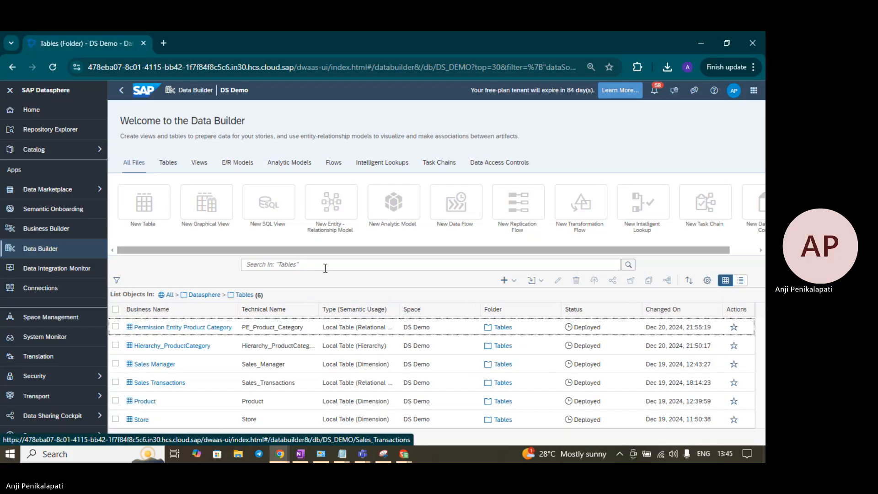
click(172, 366)
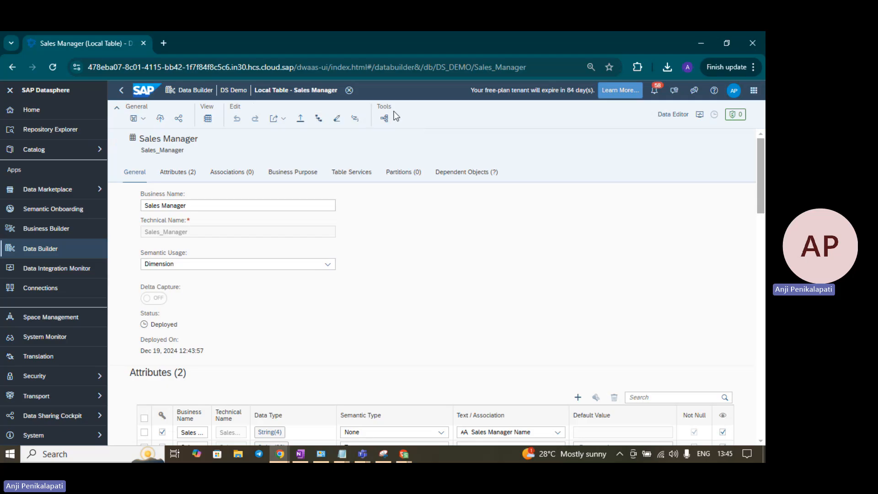
click(179, 120)
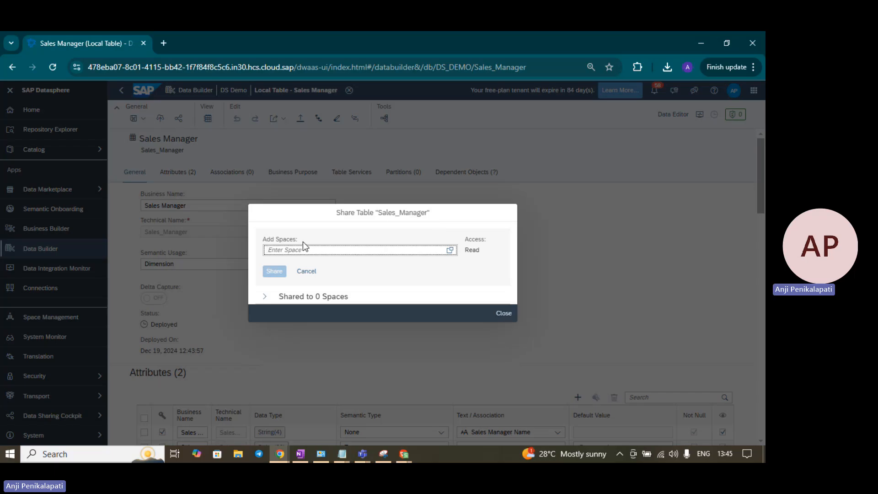
Step: Share the Sales_Manager table read-only with 2ndSpace and close the sharing settings
drag(464, 250, 479, 252)
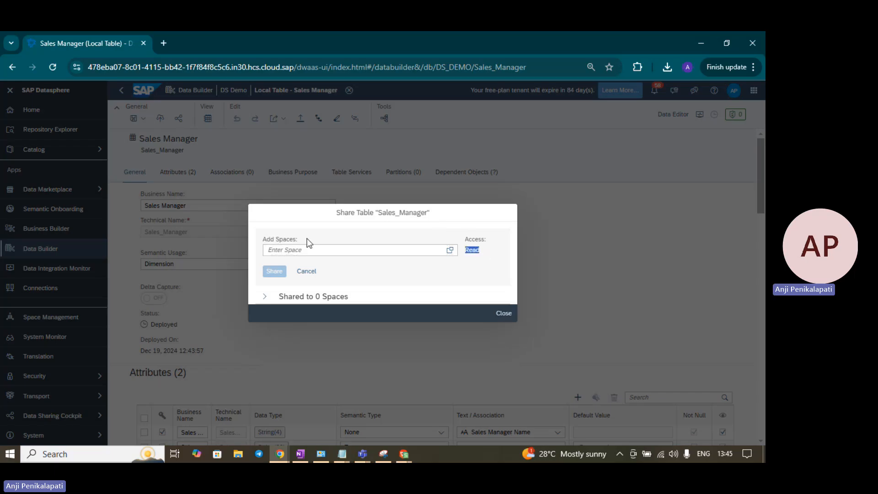
click(451, 251)
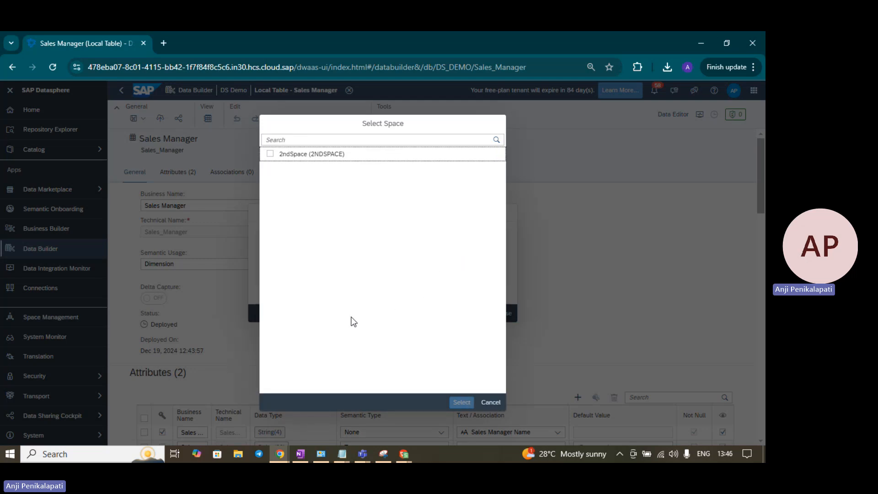
click(270, 154)
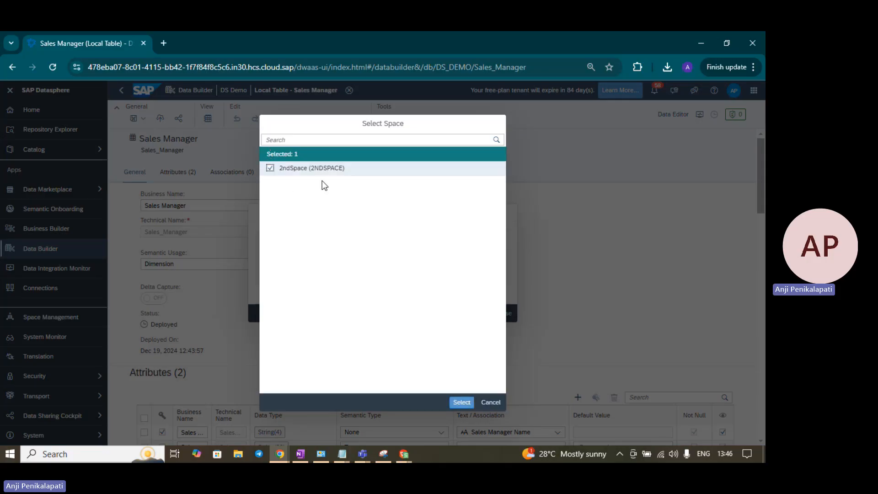
click(462, 403)
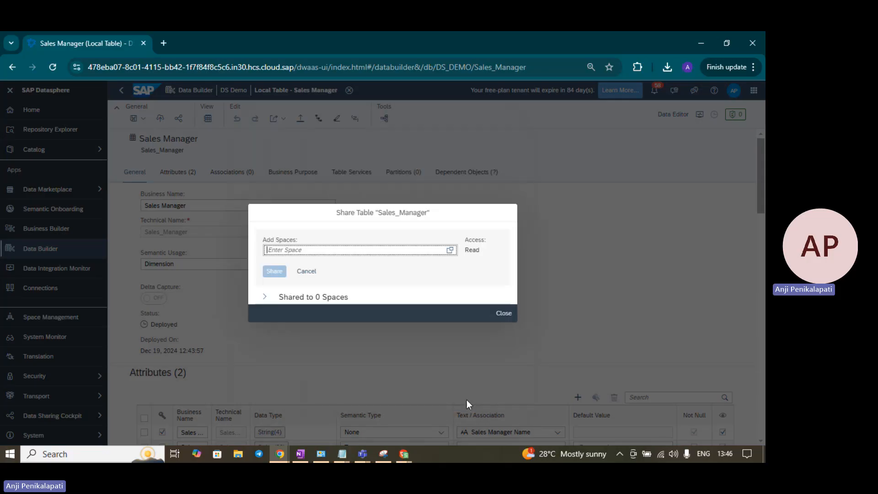
click(264, 296)
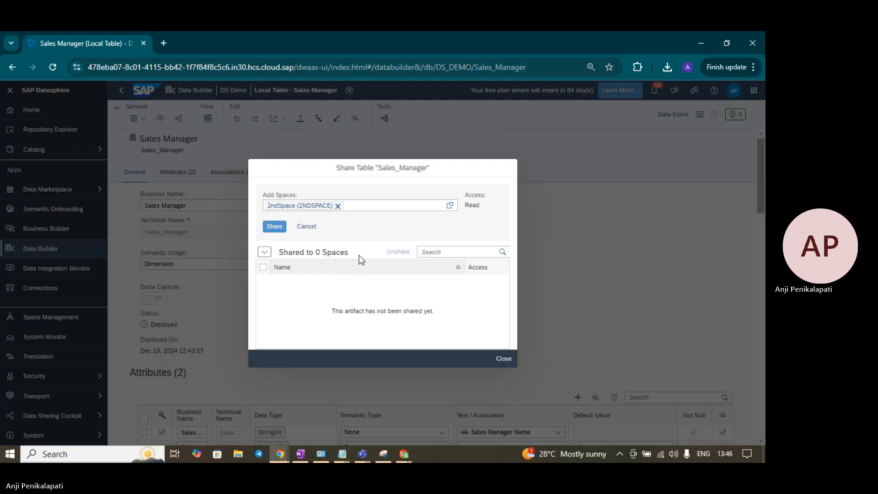
click(280, 231)
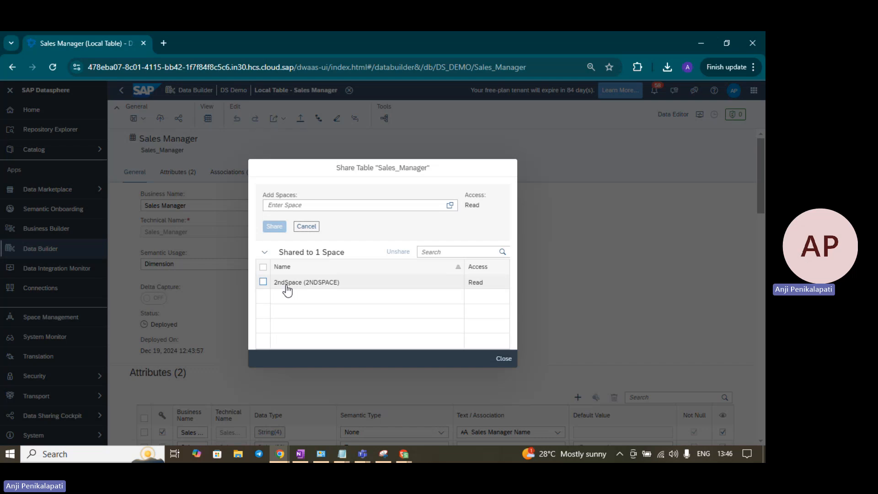
click(508, 361)
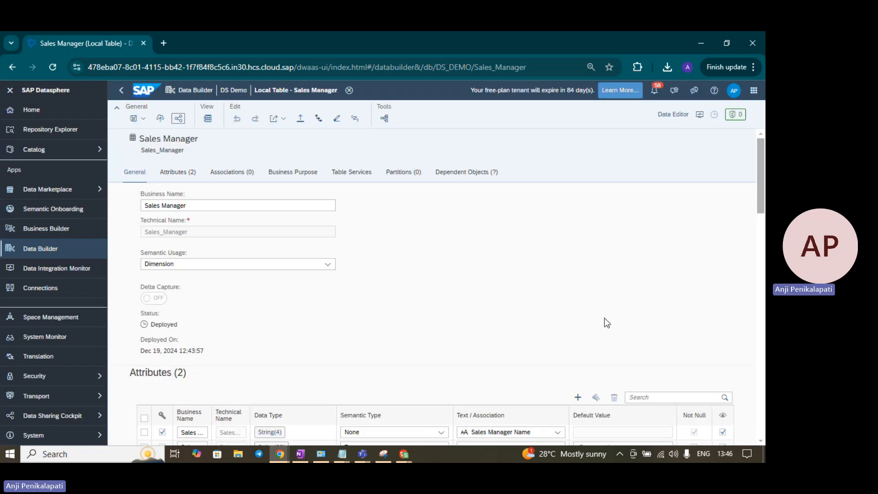
key(alt+Tab)
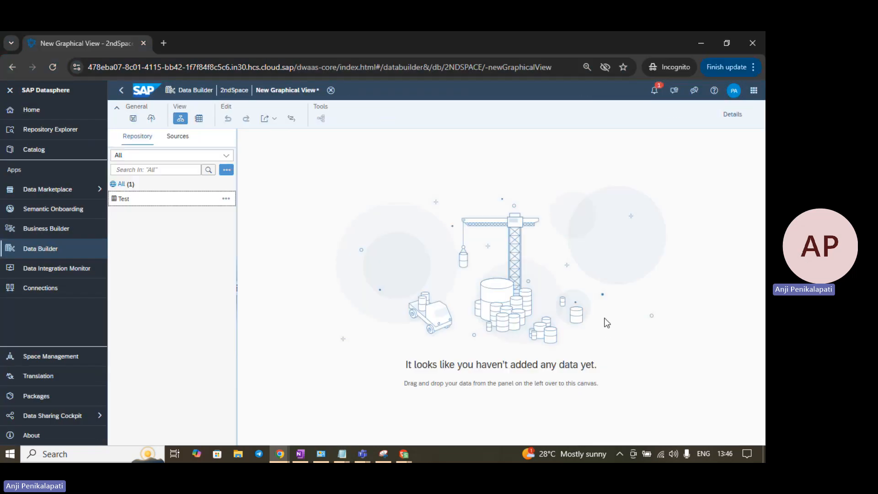
Step: Reload the 2ndSpace graphical view and drag the shared Sales Manager table onto the canvas
click(53, 68)
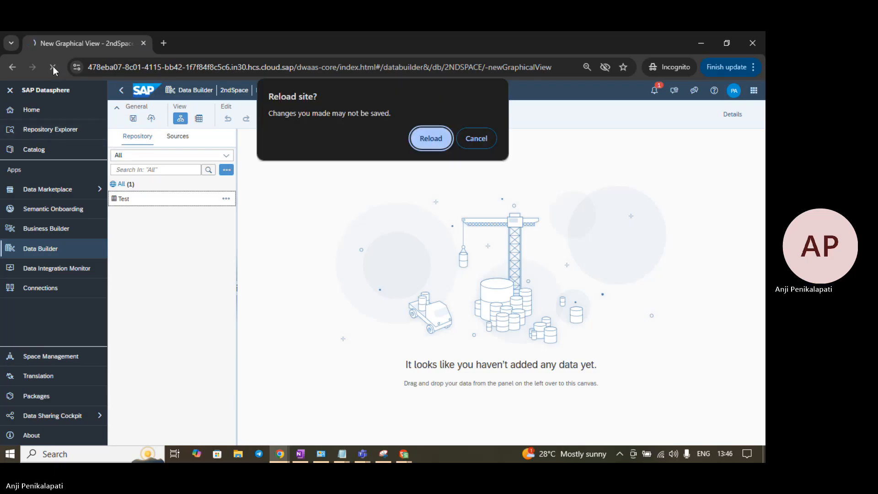
click(444, 138)
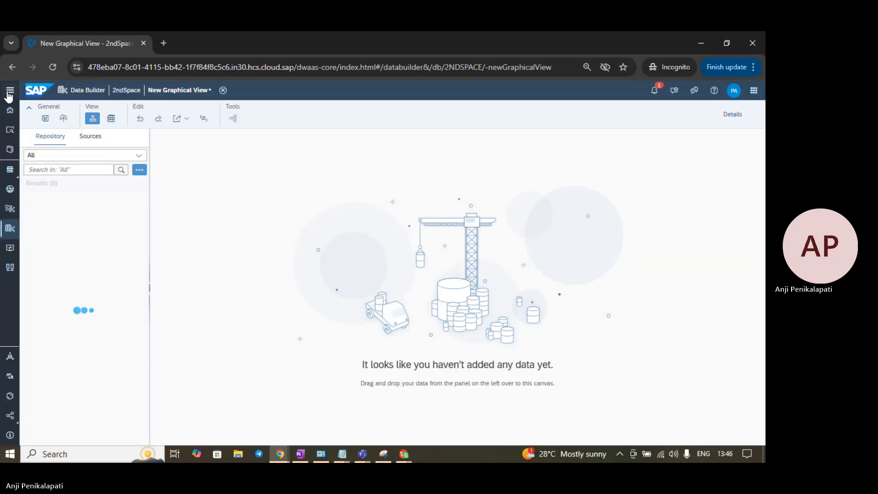
click(9, 91)
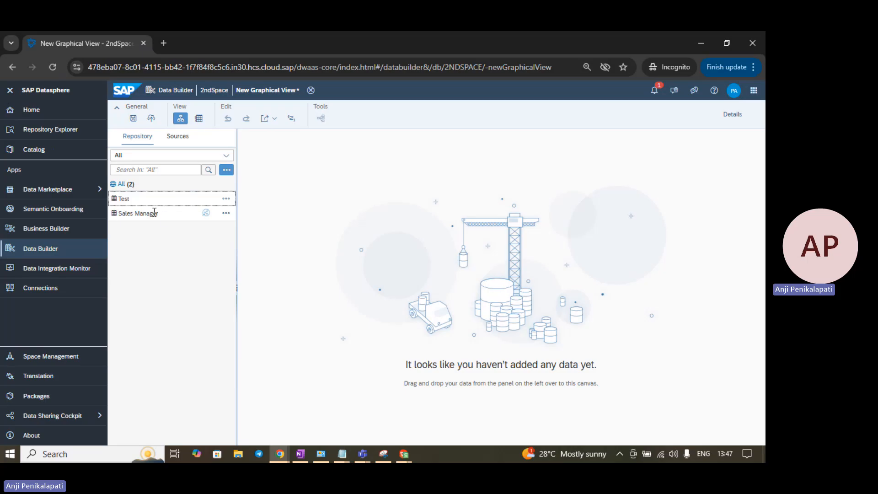
click(193, 214)
drag(193, 214, 357, 230)
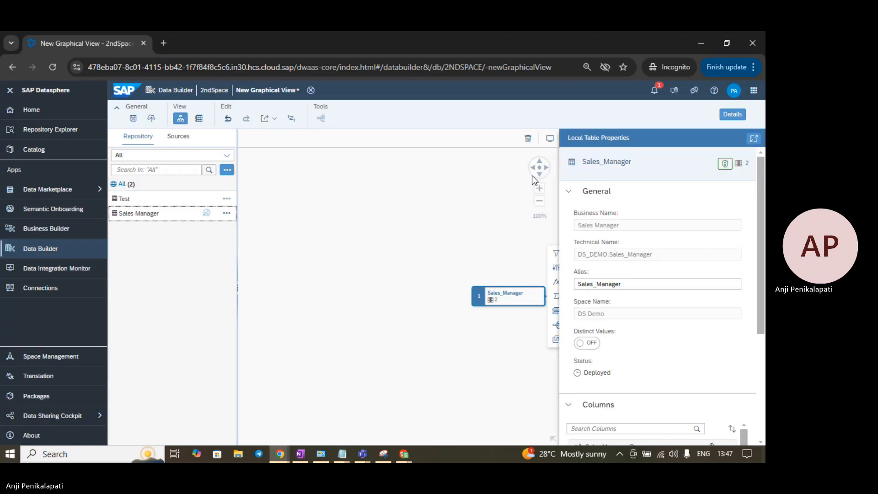
Step: Center the canvas nodes and open the Data Preview of View 1
click(546, 169)
click(546, 169)
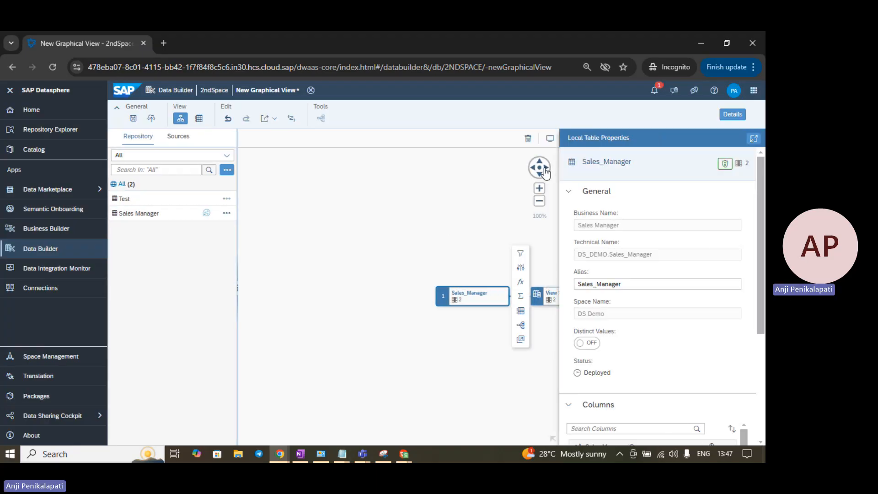
click(546, 169)
click(544, 168)
click(544, 168)
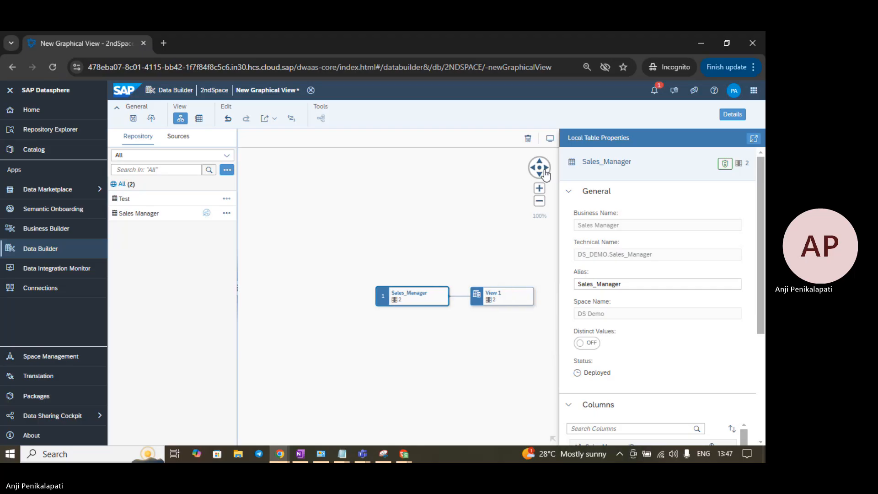
click(544, 168)
click(480, 295)
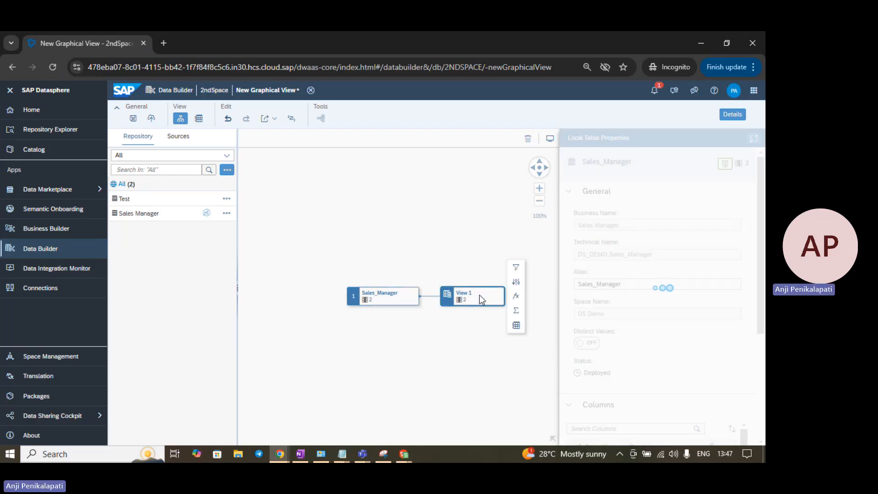
click(516, 325)
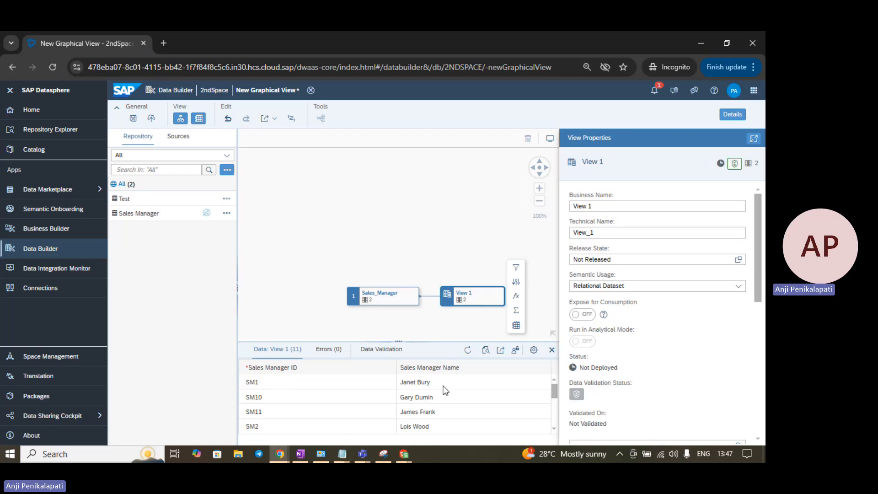
Step: Scroll through the previewed sales manager rows, then discard the unsaved view for Data Builder
scroll(446, 391, down, 2)
scroll(446, 390, up, 2)
scroll(445, 390, down, 2)
scroll(446, 390, up, 2)
scroll(407, 385, down, 3)
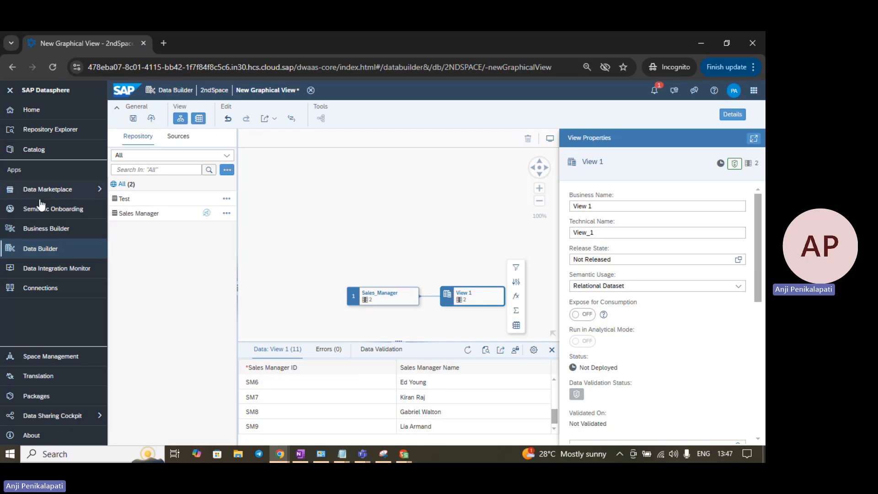
click(45, 249)
click(443, 284)
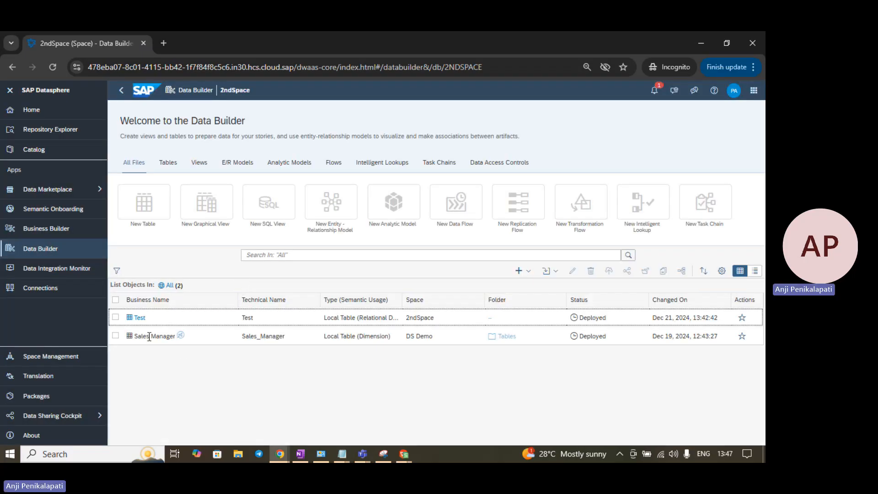
Step: Tick the Sales Manager row in 2ndSpace and switch to the administrator's DS Demo window
click(174, 339)
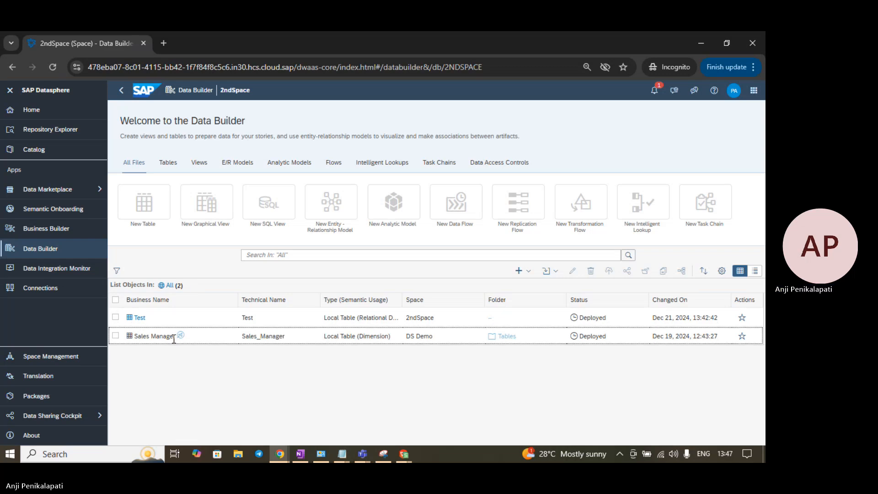
click(116, 336)
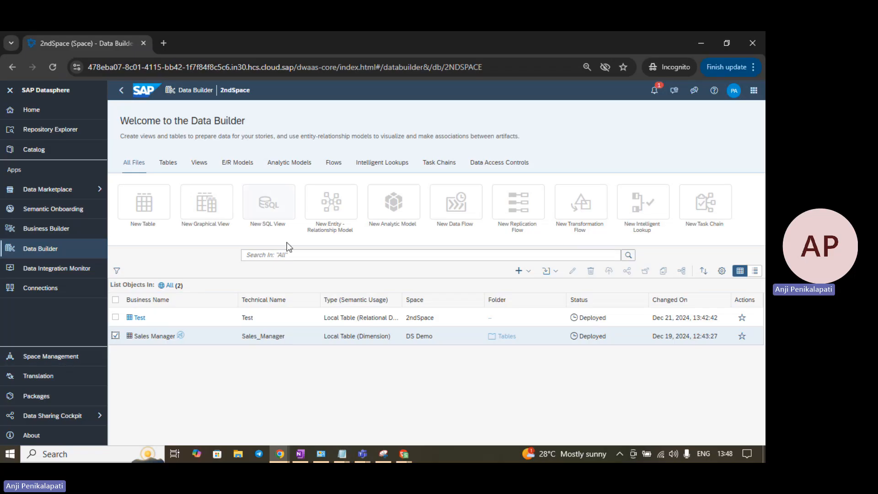
key(alt+Tab)
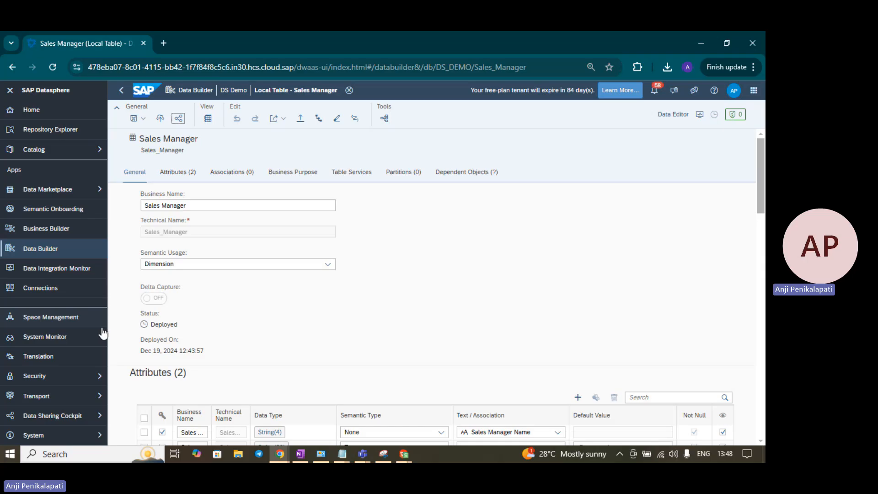
Step: View the Security Users list, then open the Security Roles page
click(80, 380)
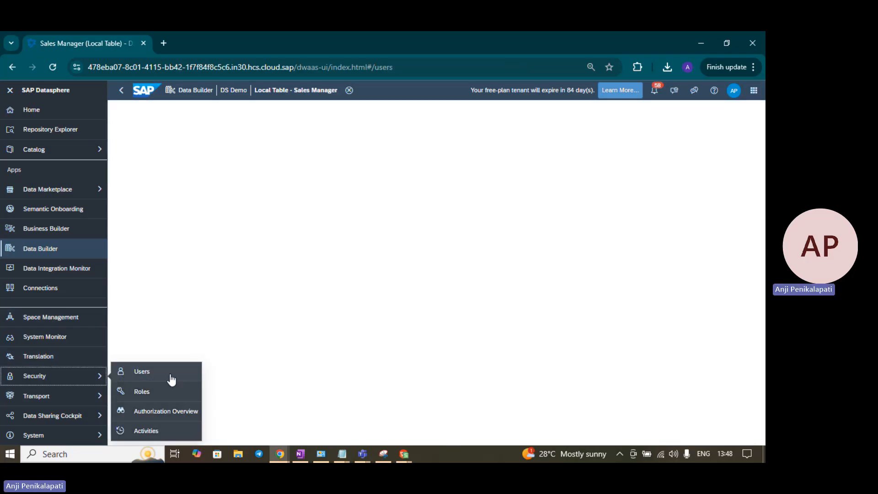
click(165, 375)
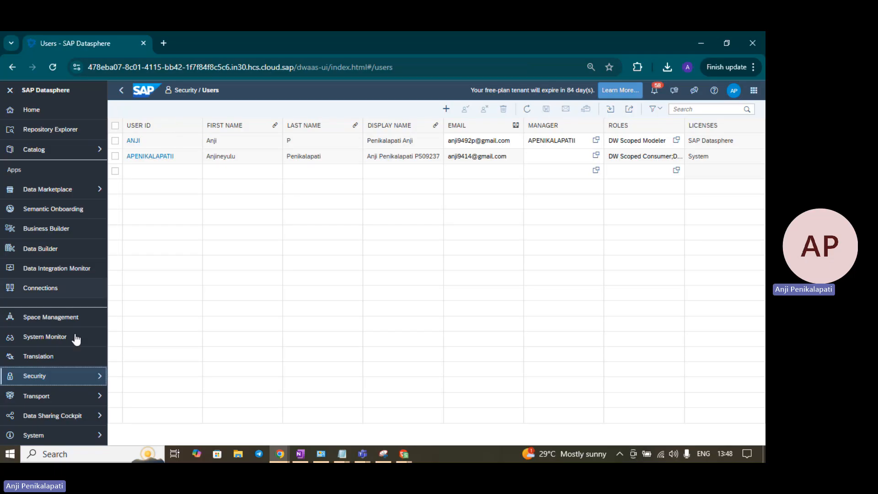
click(64, 375)
click(141, 392)
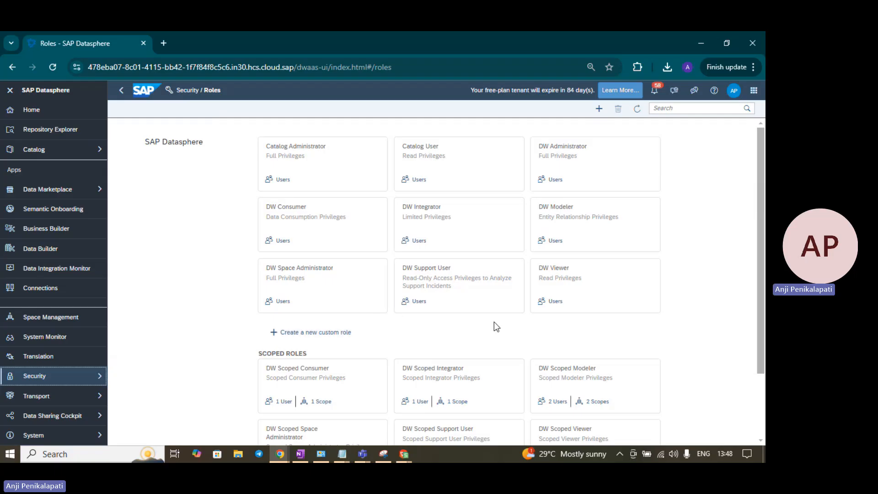
Step: Scroll down to the scoped roles and go to Security > Authorization Overview
scroll(480, 284, down, 2)
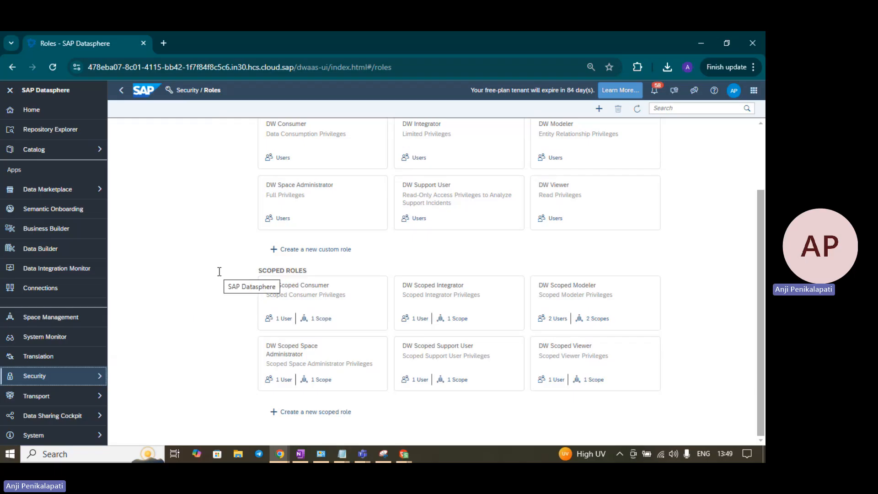
click(68, 385)
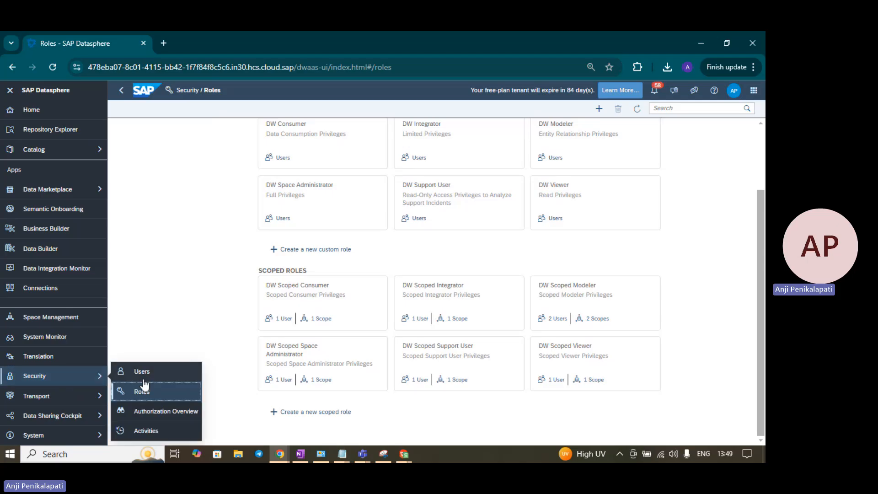
click(168, 411)
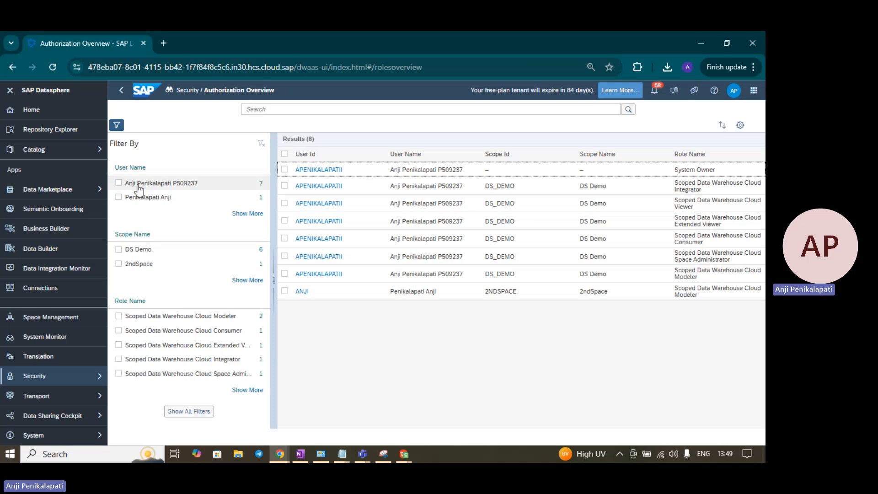
click(119, 183)
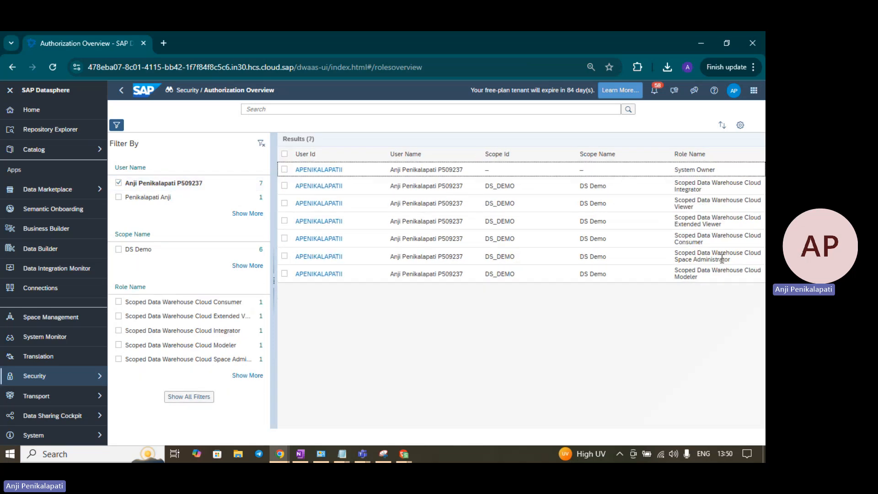
click(118, 182)
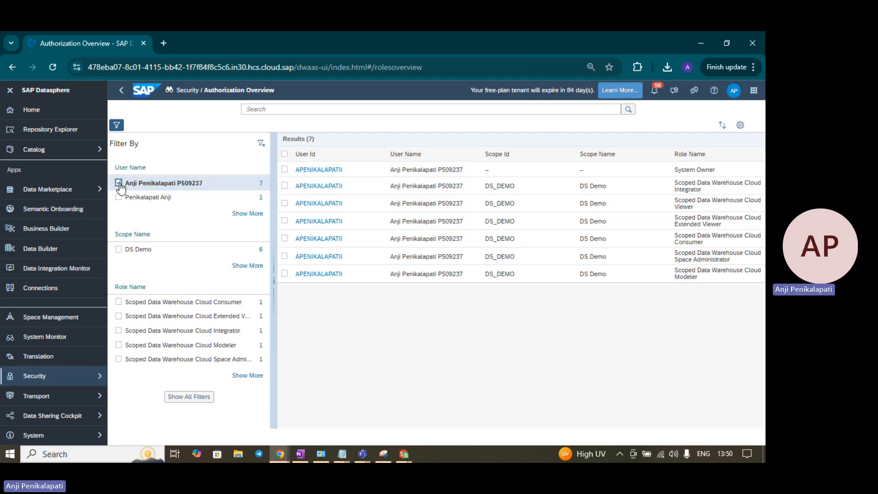
click(118, 198)
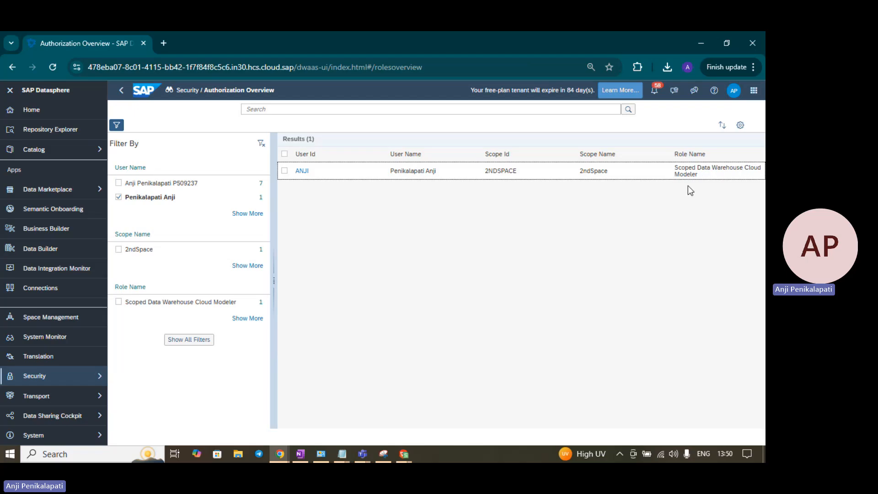
click(118, 197)
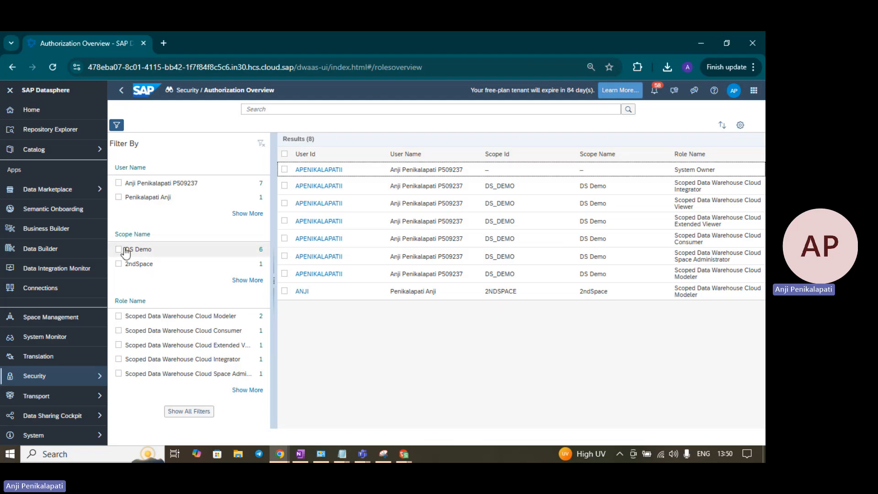
click(118, 249)
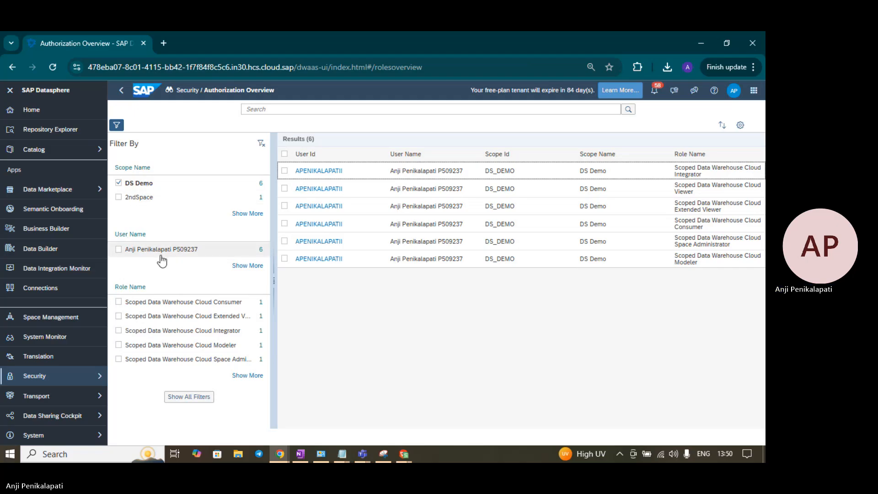
click(118, 183)
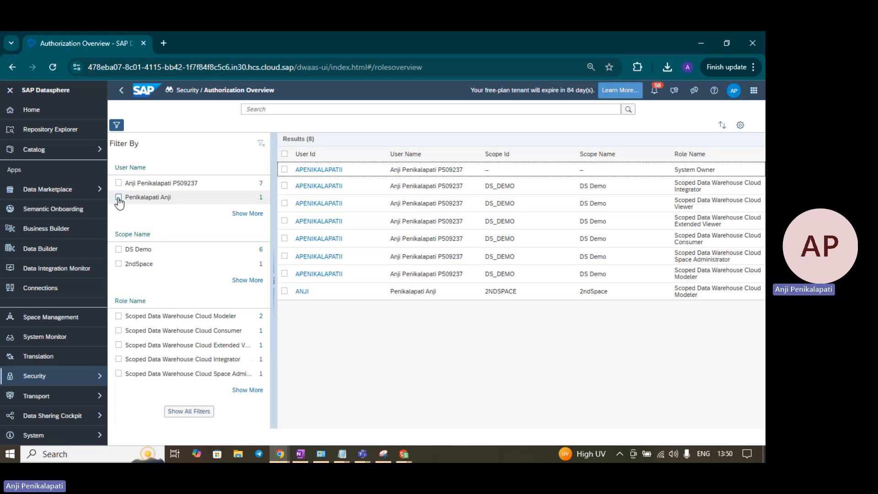
click(118, 264)
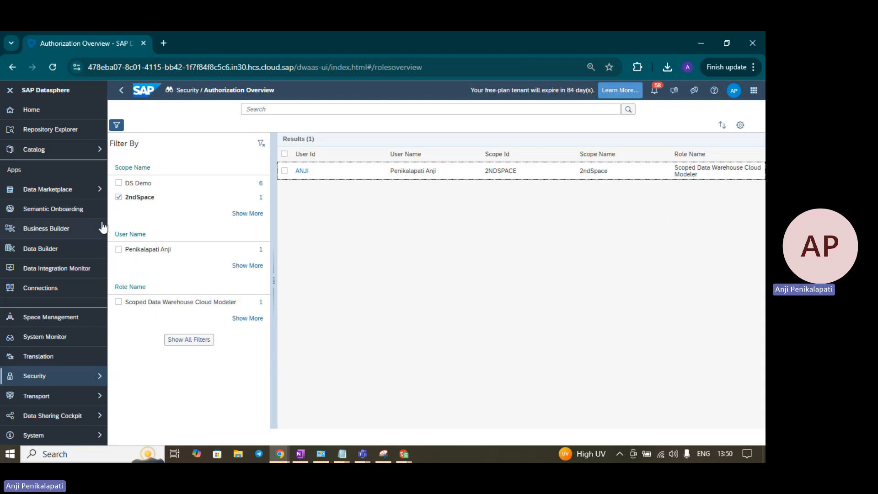
click(119, 197)
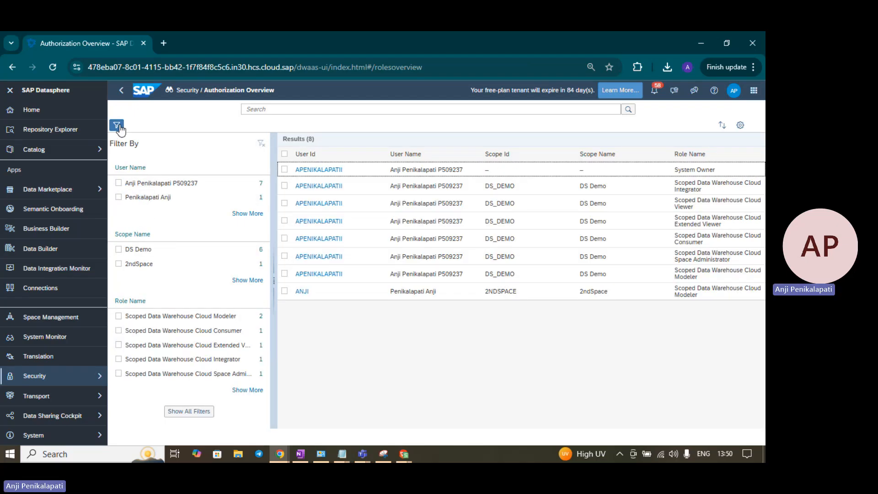
click(189, 411)
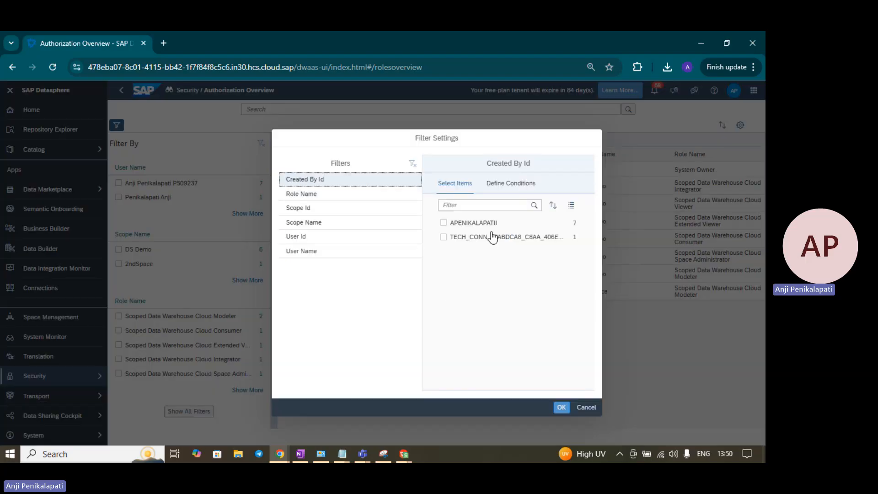
click(508, 186)
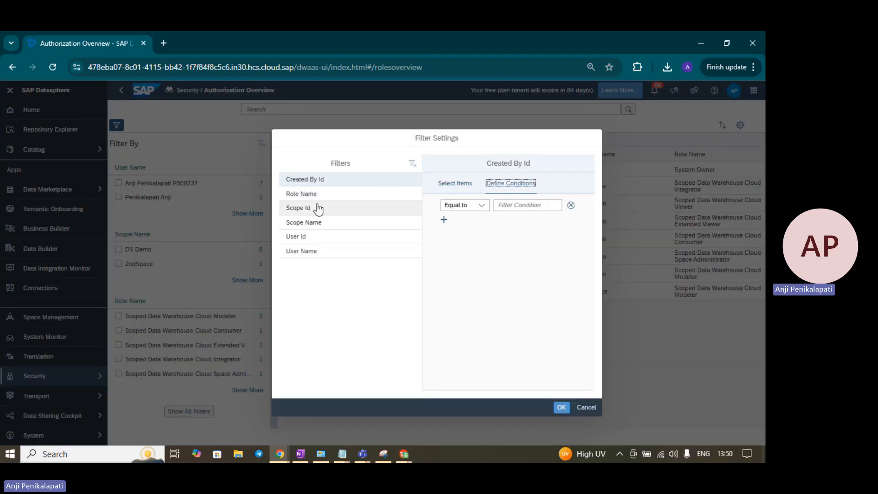
click(317, 237)
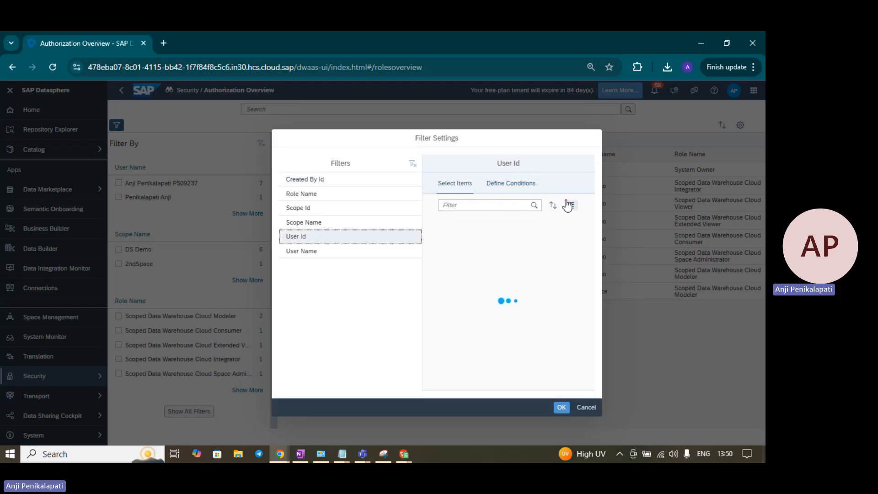
click(523, 185)
click(482, 206)
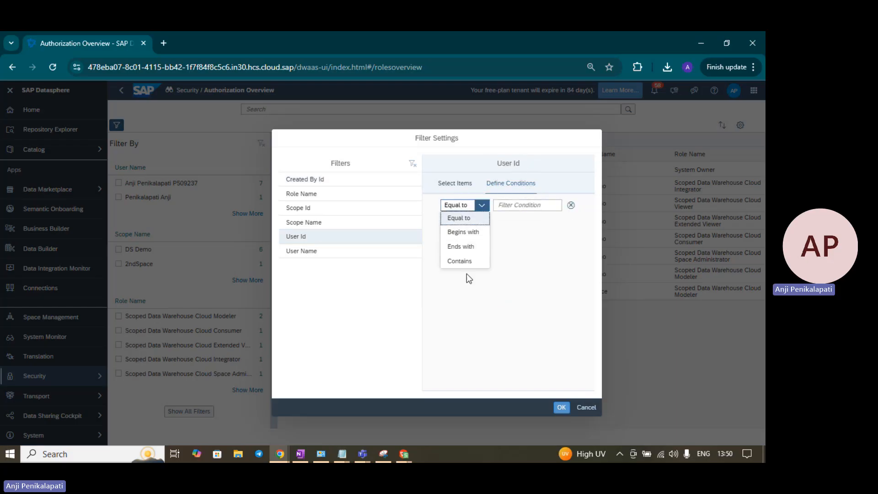
click(345, 228)
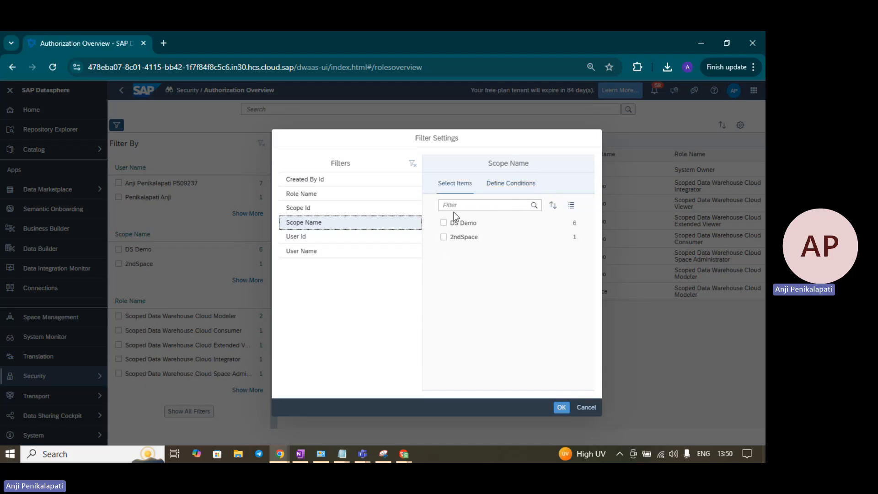
click(495, 184)
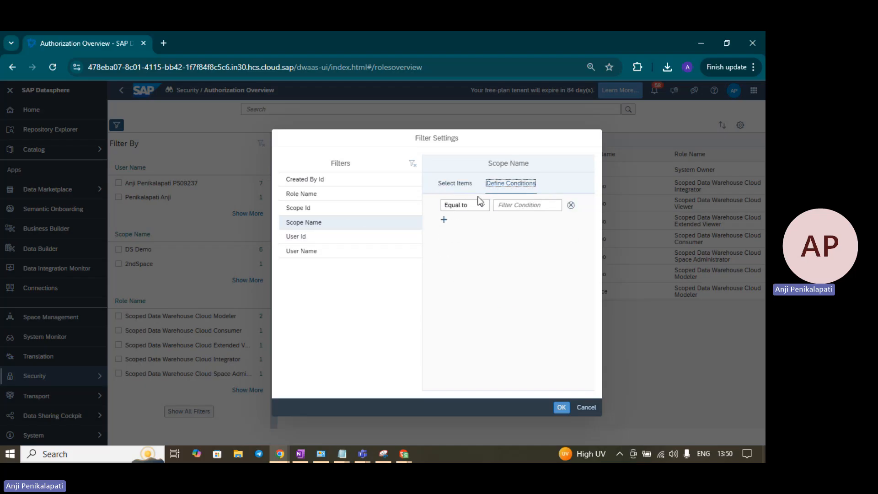
click(484, 211)
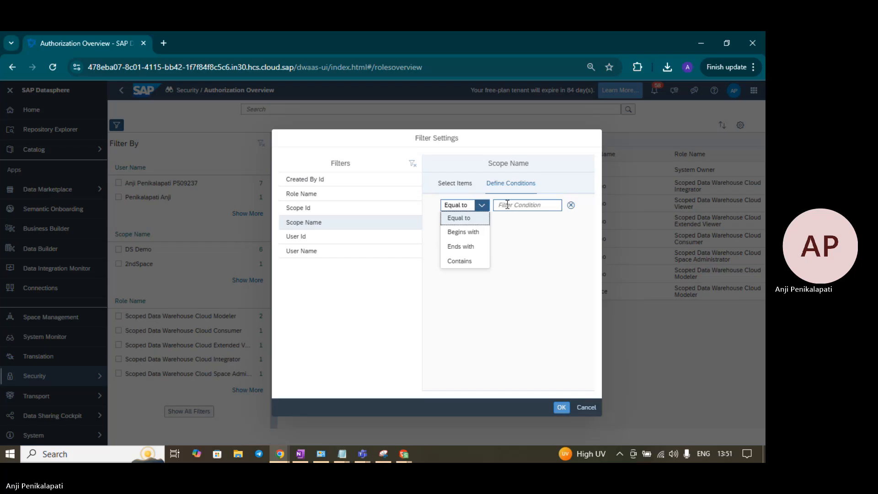
click(580, 411)
click(580, 410)
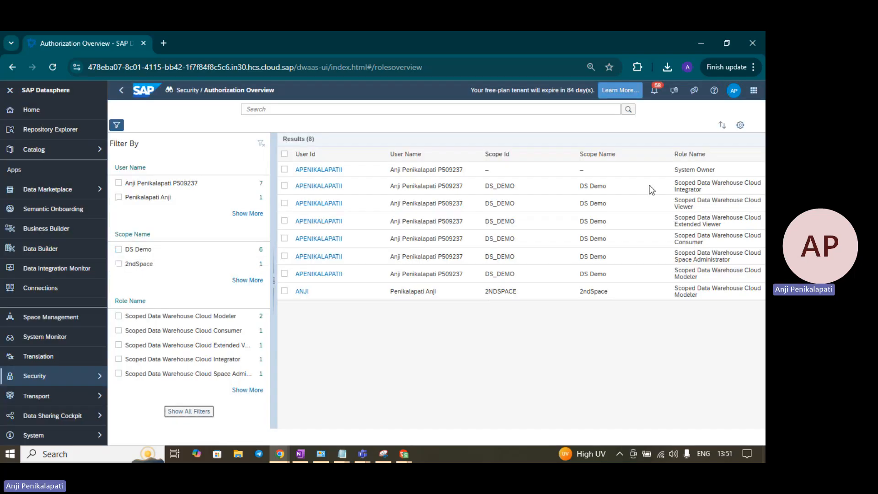
Step: Open and cancel the results' column settings, then expand the Security section's page list
click(737, 130)
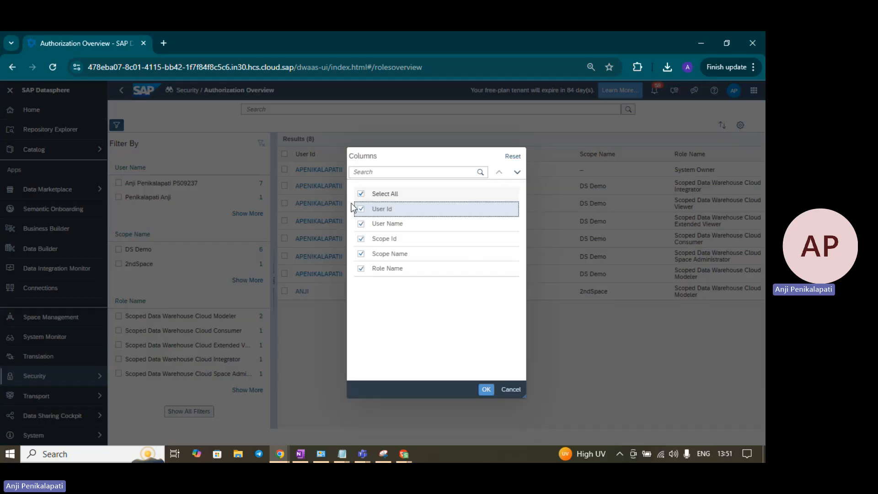
click(518, 390)
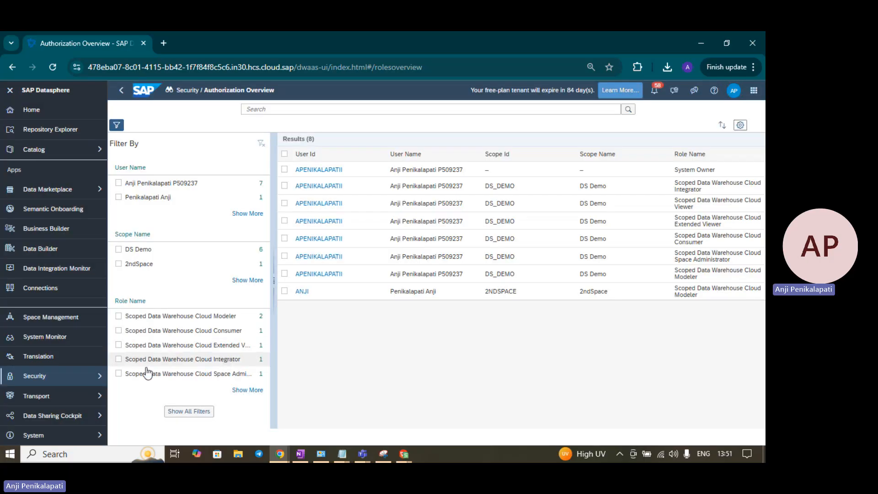
click(92, 376)
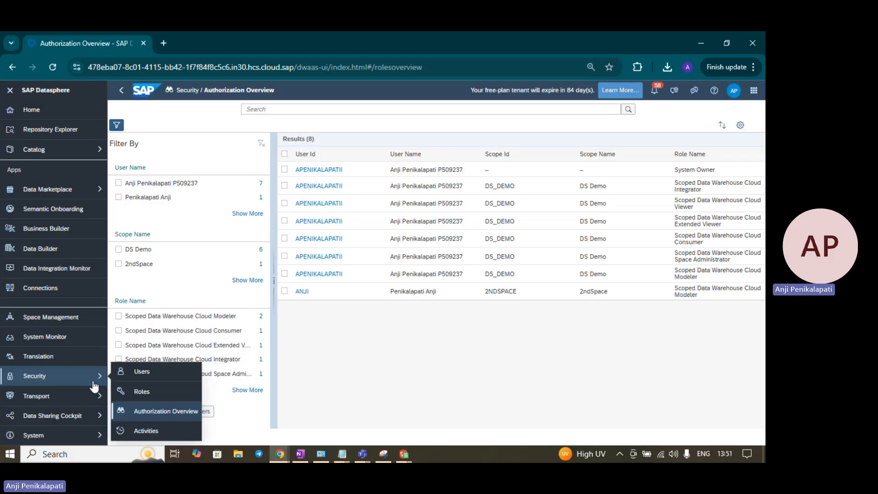
Step: Open Security > Activities and inspect the Sales_Manager Share and Unshare entries
click(155, 432)
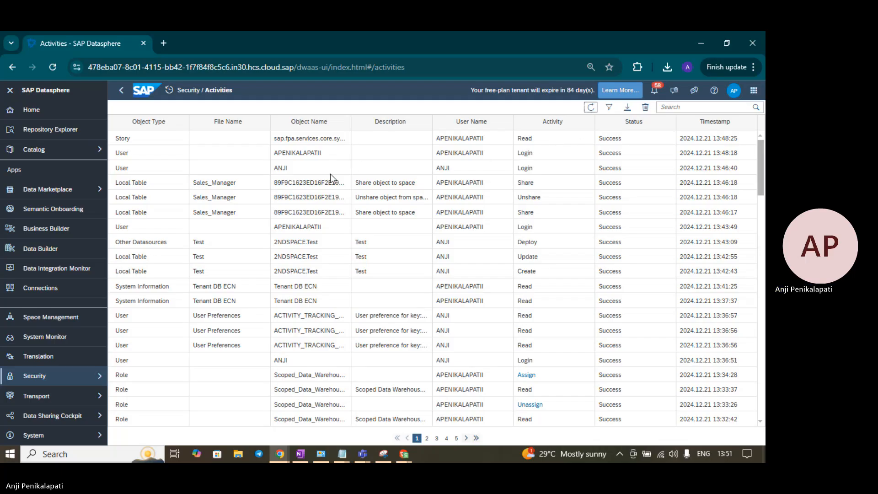
click(208, 186)
click(546, 186)
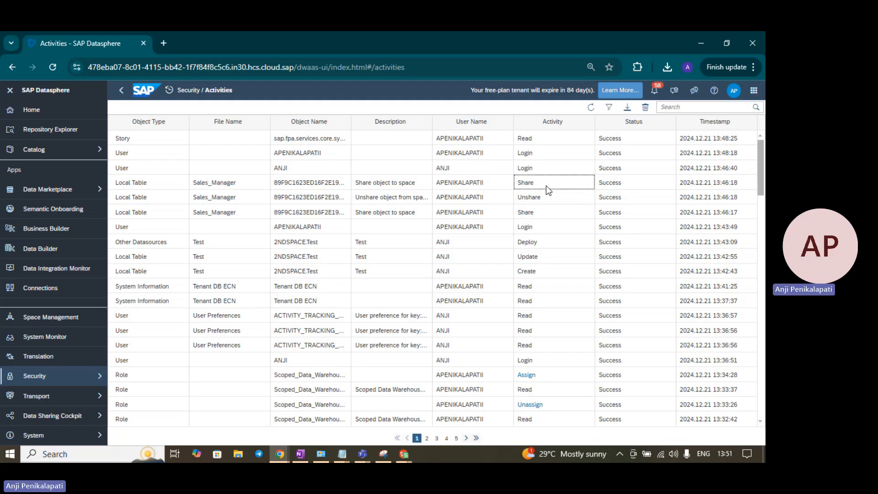
click(212, 199)
click(555, 205)
Step: Scroll through the activity log and bring up its filter settings
scroll(448, 227, down, 5)
scroll(449, 227, down, 6)
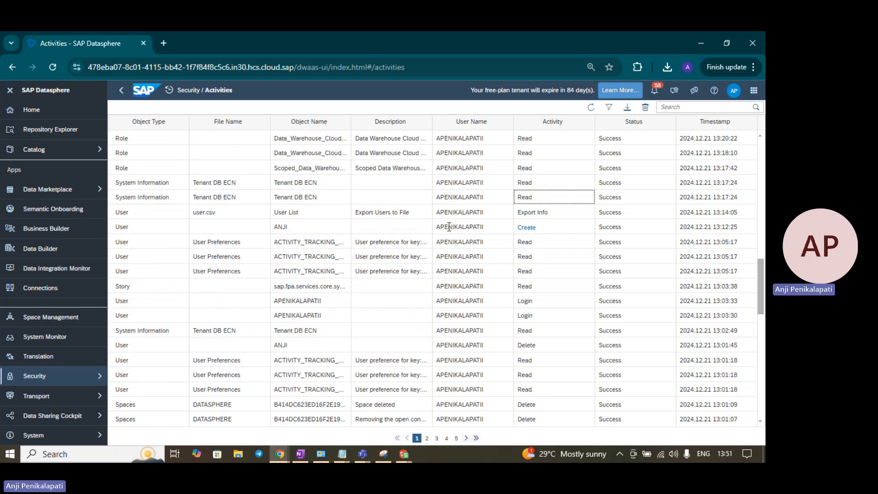
scroll(449, 227, up, 11)
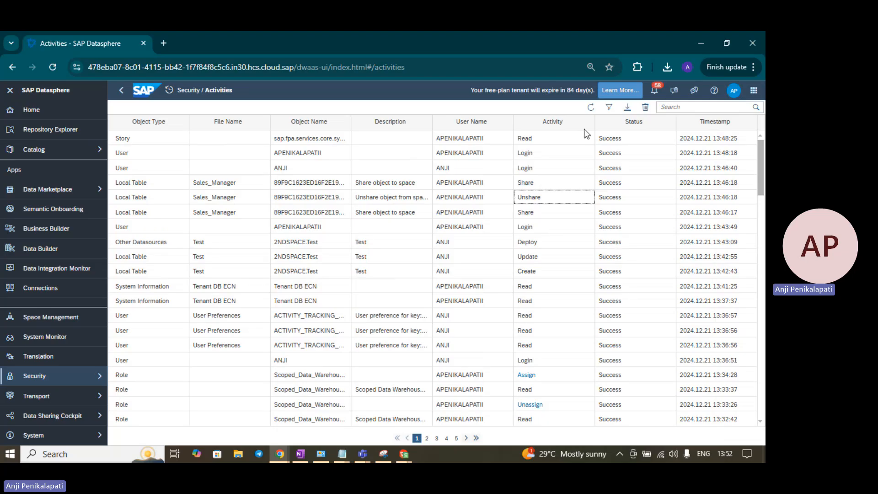
click(610, 107)
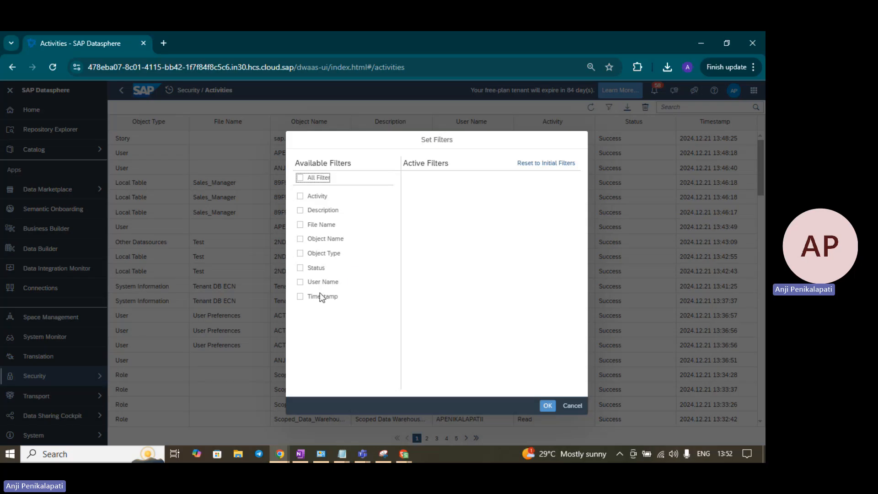
Step: Cancel the Set Filters dialog, then open and cancel the Download Activities dialog
click(575, 406)
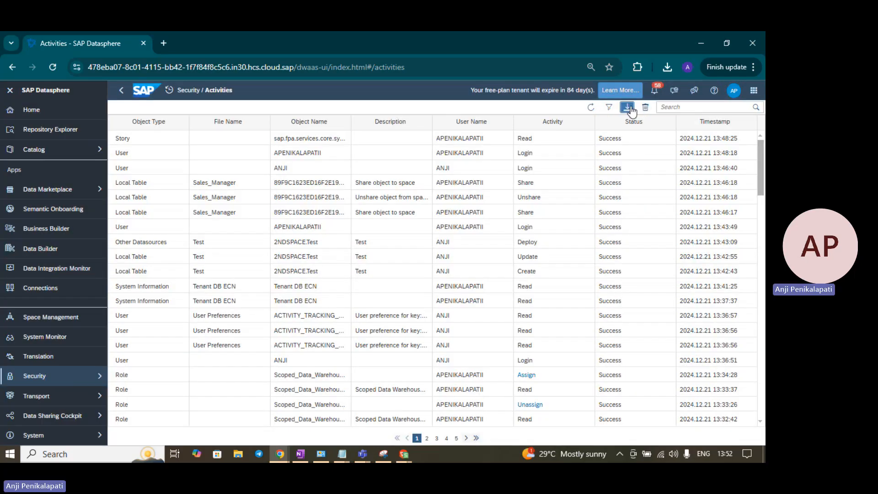
click(629, 108)
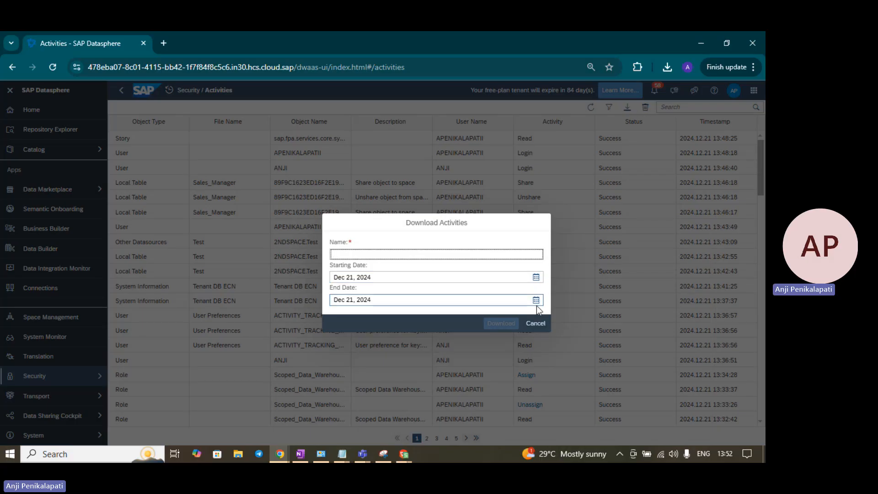
click(535, 324)
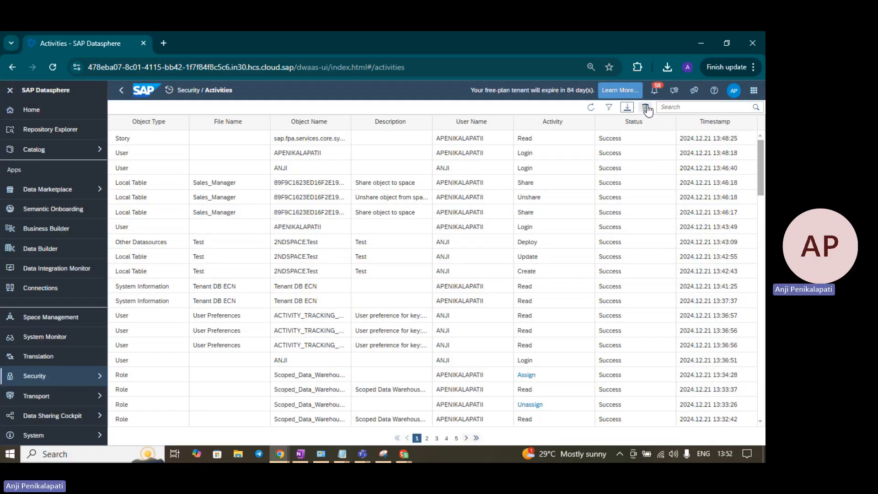
click(646, 108)
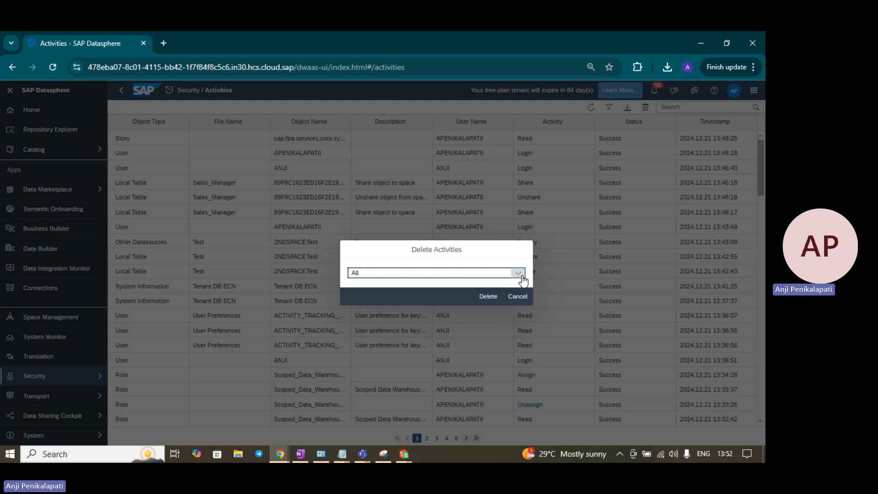
click(520, 274)
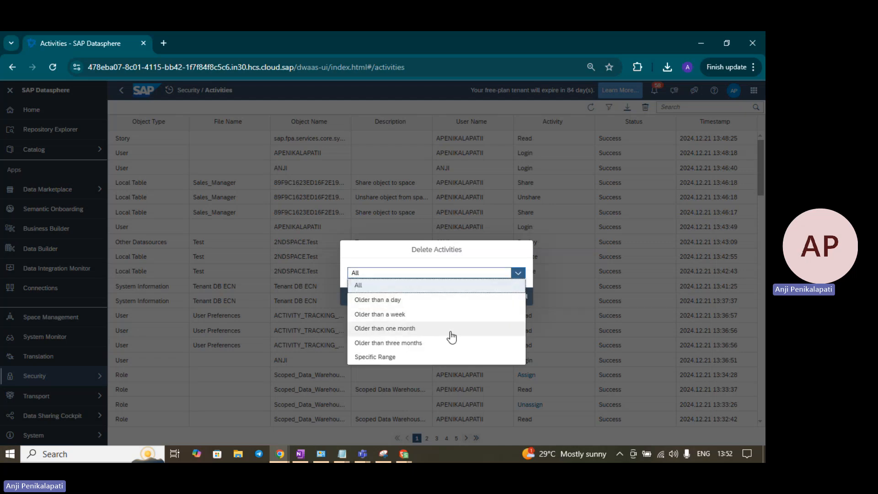
click(414, 357)
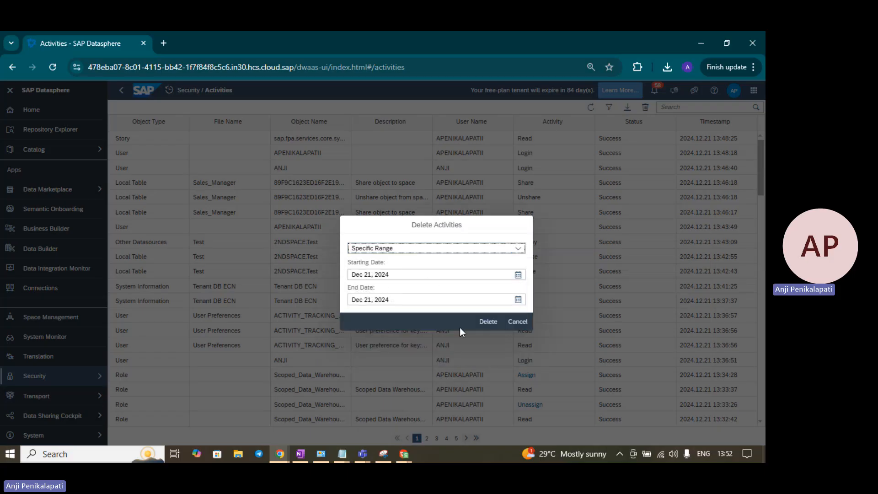
click(519, 323)
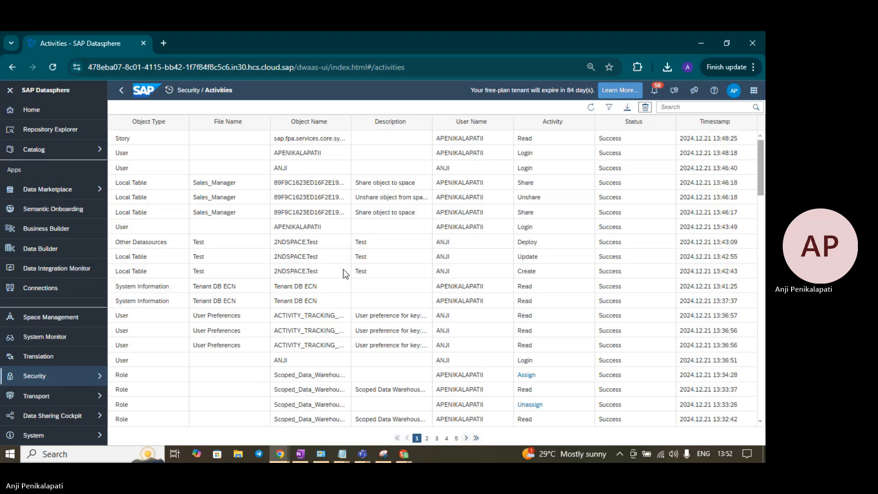
click(92, 376)
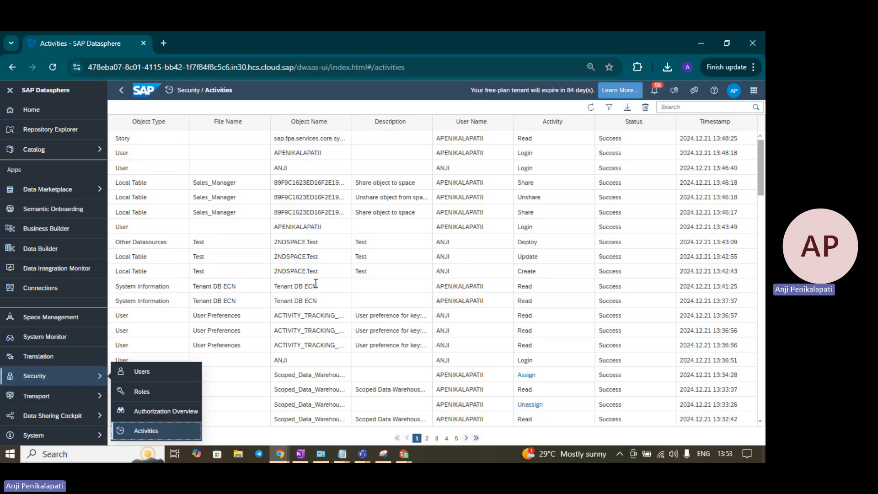
click(248, 277)
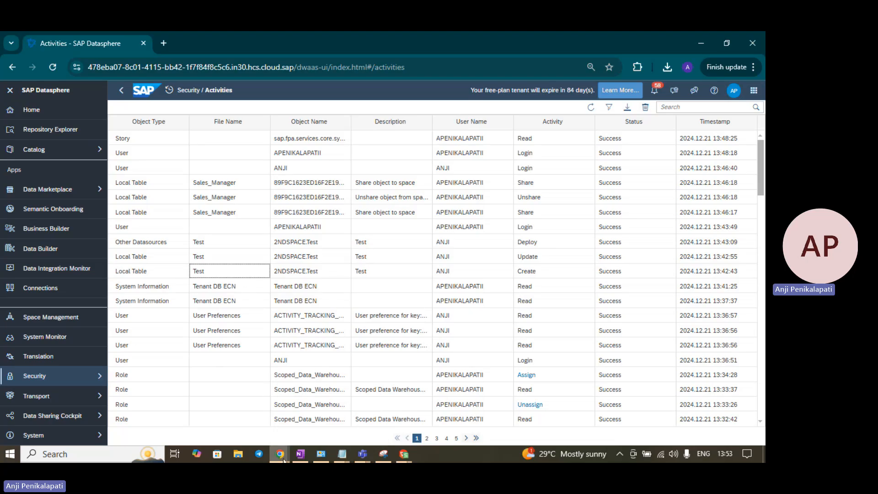
mouse_move(284, 460)
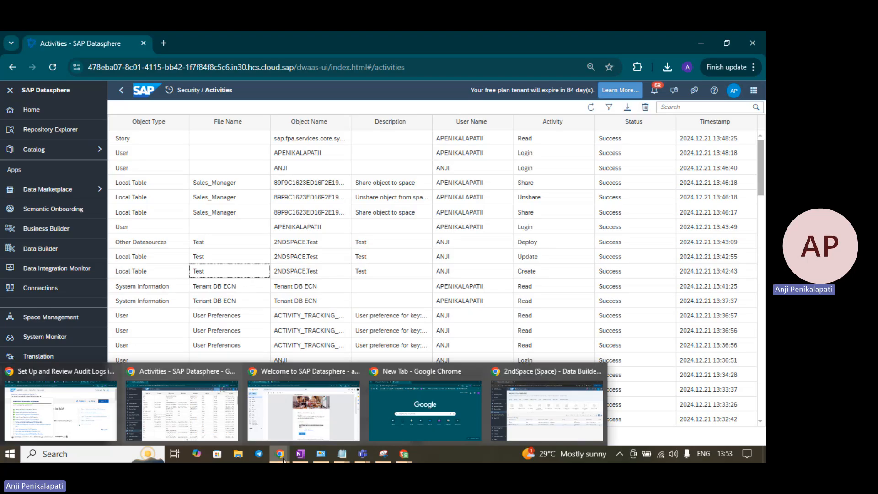
Step: Go to the Introduction to SAP Datasphere Administration overview and scroll through its tutorial cards
click(57, 397)
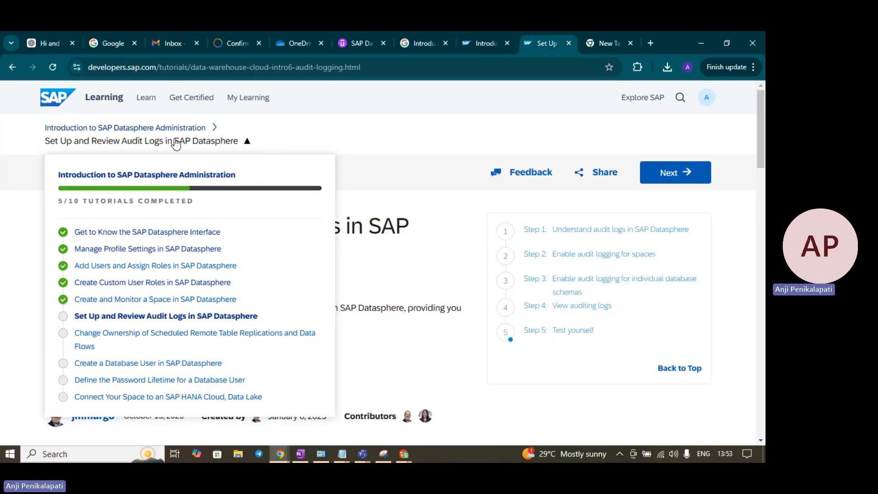
click(161, 131)
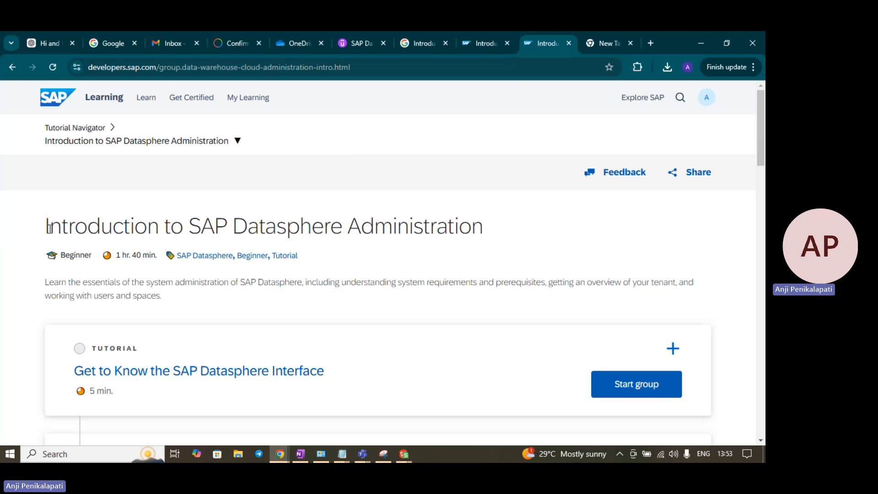
scroll(466, 225, down, 4)
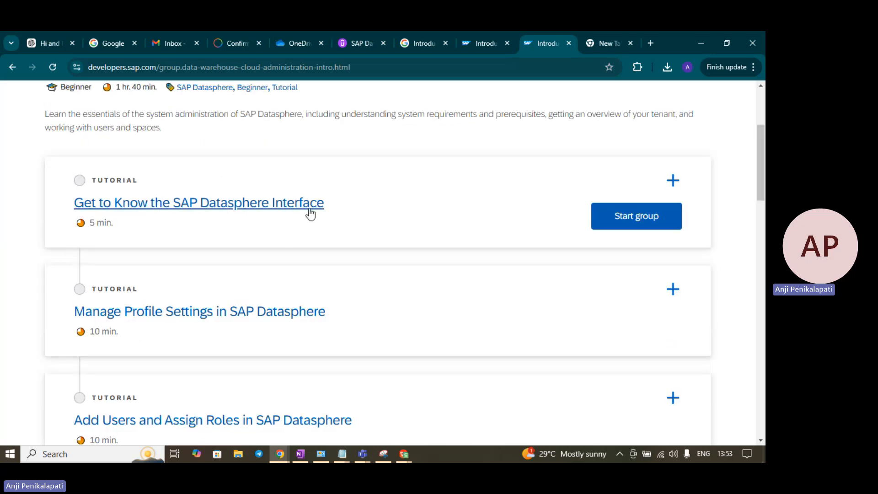
scroll(304, 273, down, 1)
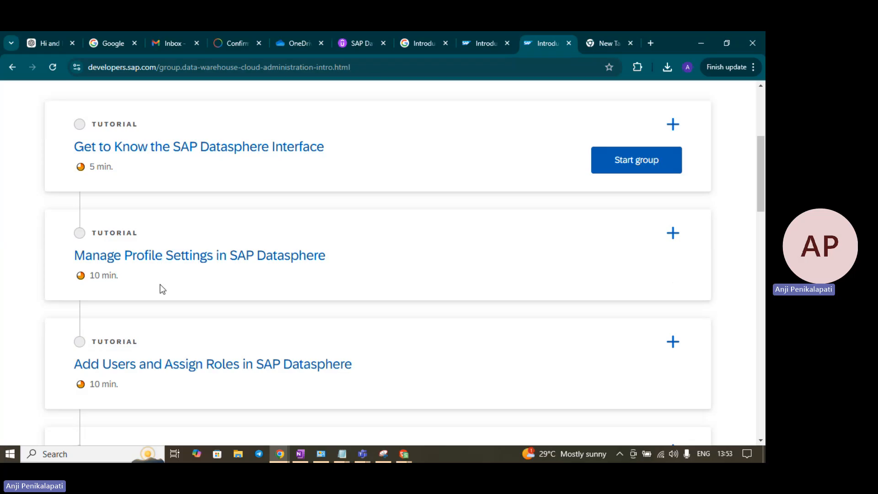
scroll(440, 281, down, 2)
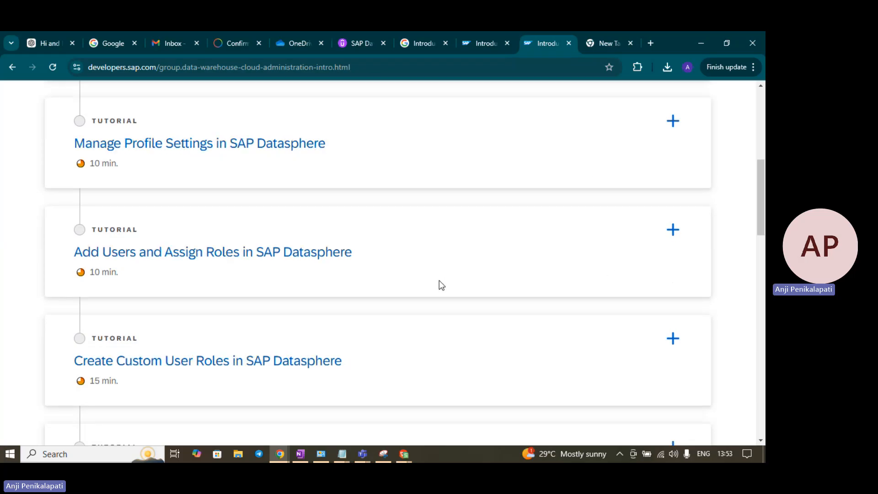
scroll(404, 262, down, 1)
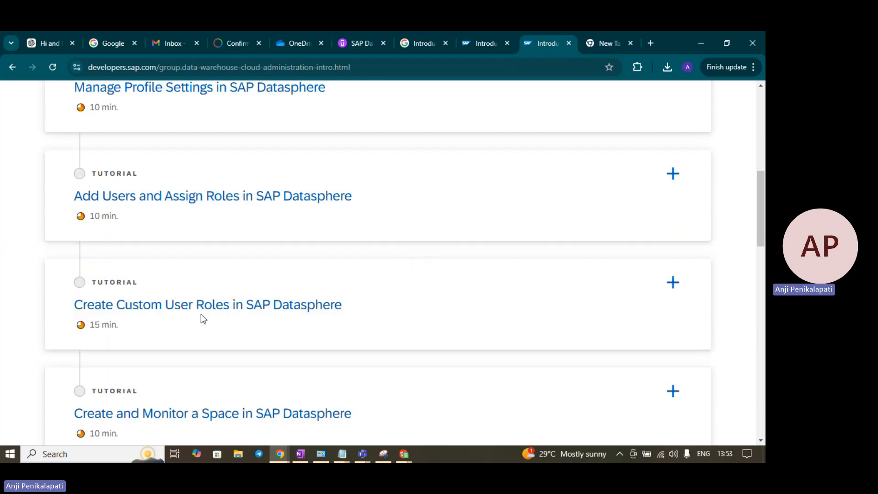
scroll(273, 317, down, 2)
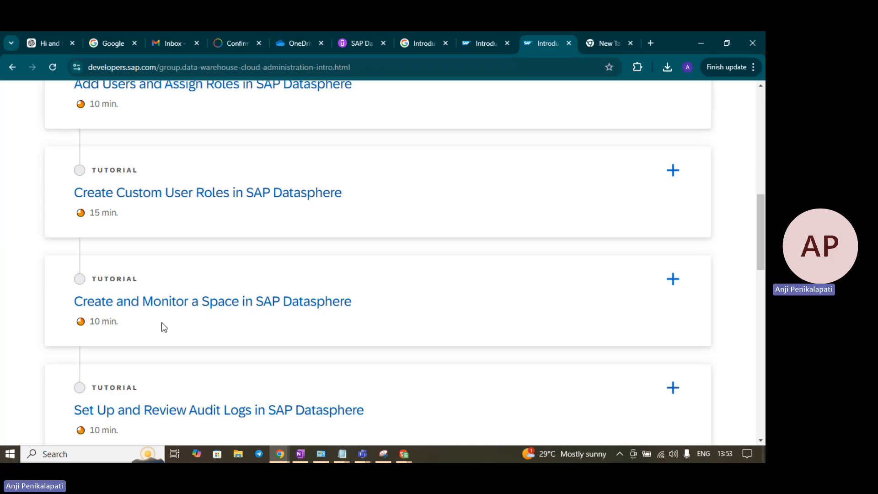
scroll(418, 306, down, 1)
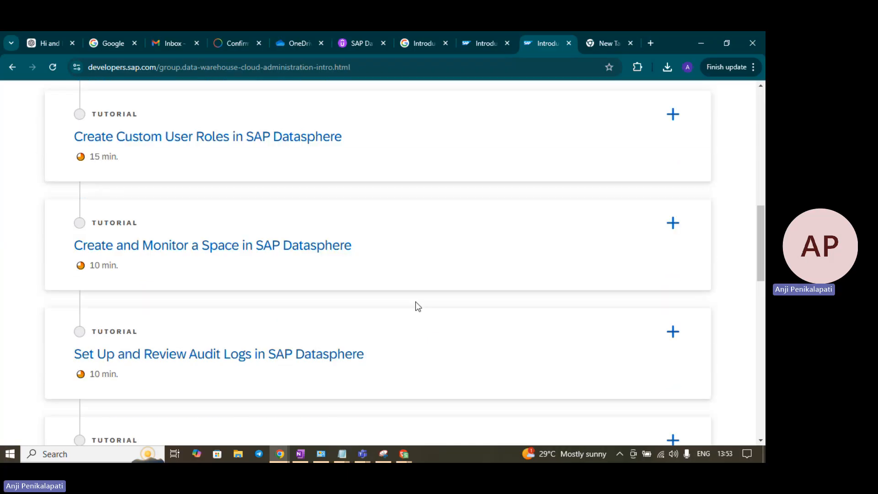
scroll(418, 306, down, 2)
scroll(416, 306, up, 10)
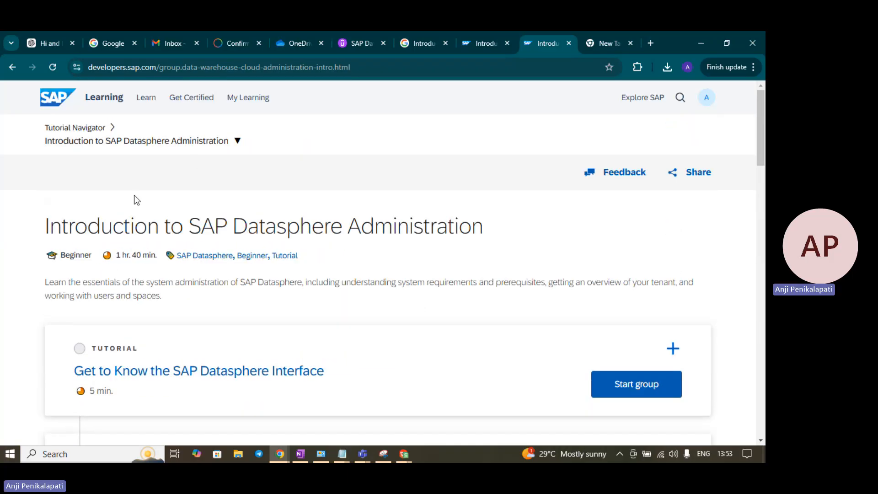
Step: Open and close the group's tutorial list, then return to the Datasphere activity log
click(237, 142)
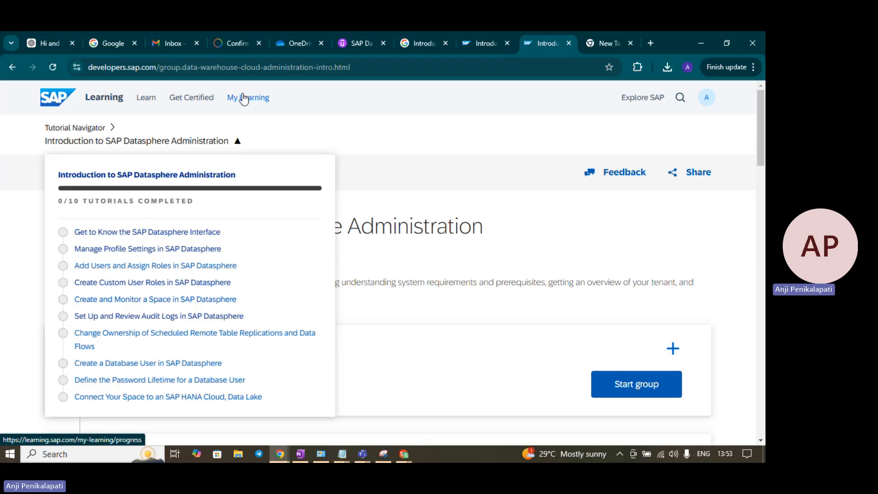
click(364, 134)
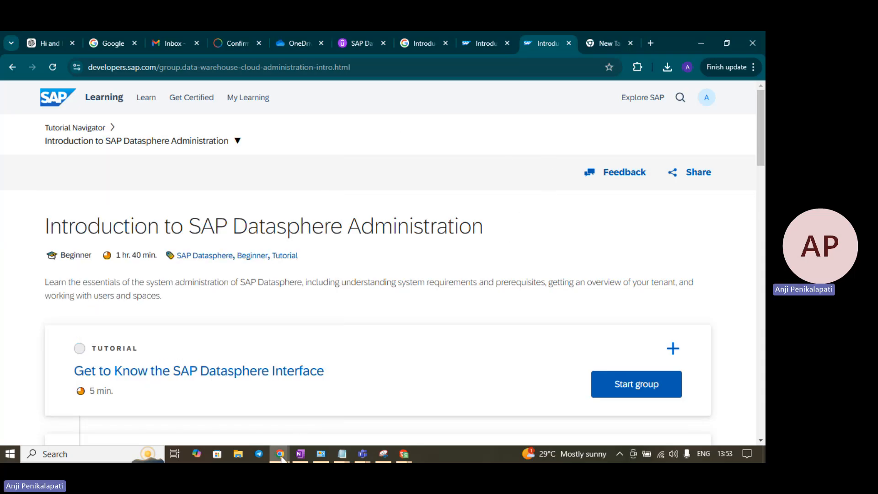
mouse_move(281, 457)
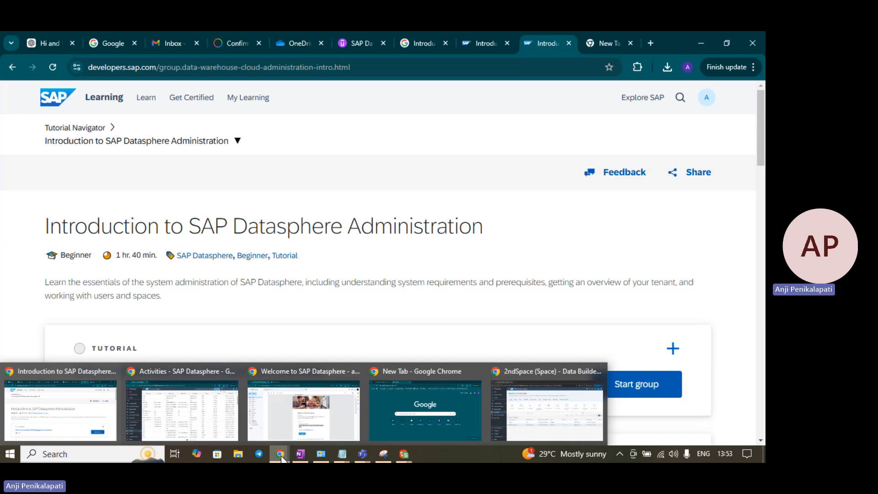
click(221, 423)
Step: Return to the activity log, then stop the Teams meeting recording and confirm Stop
click(49, 379)
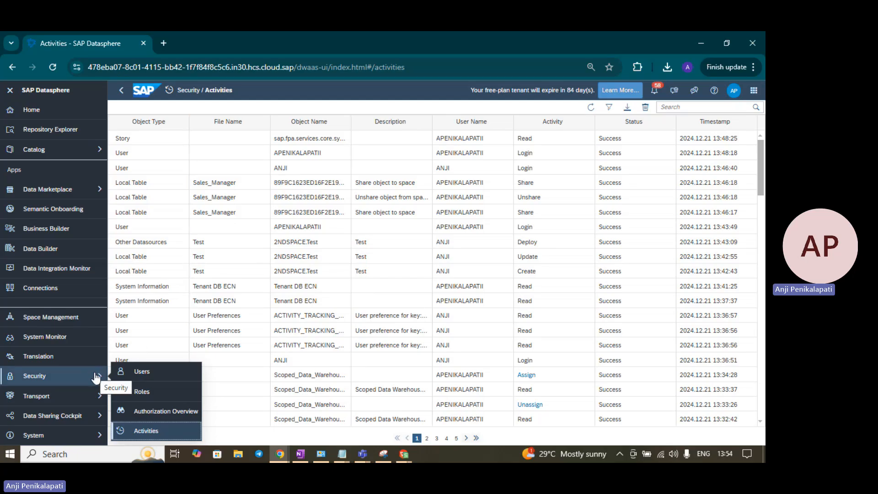
mouse_move(363, 457)
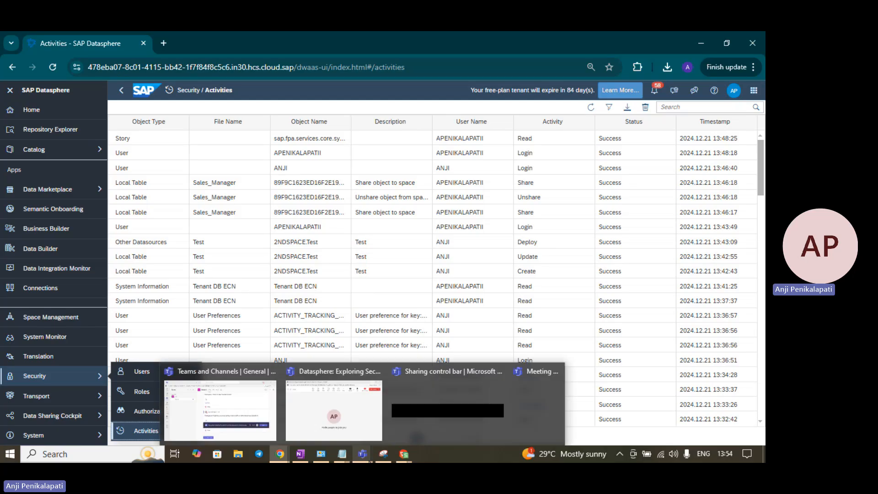
click(330, 424)
click(443, 97)
mouse_move(459, 131)
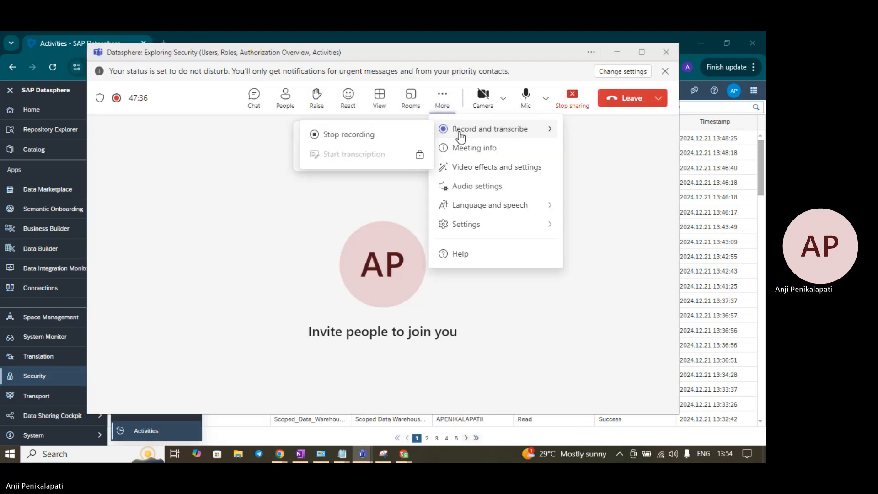
click(392, 138)
click(453, 247)
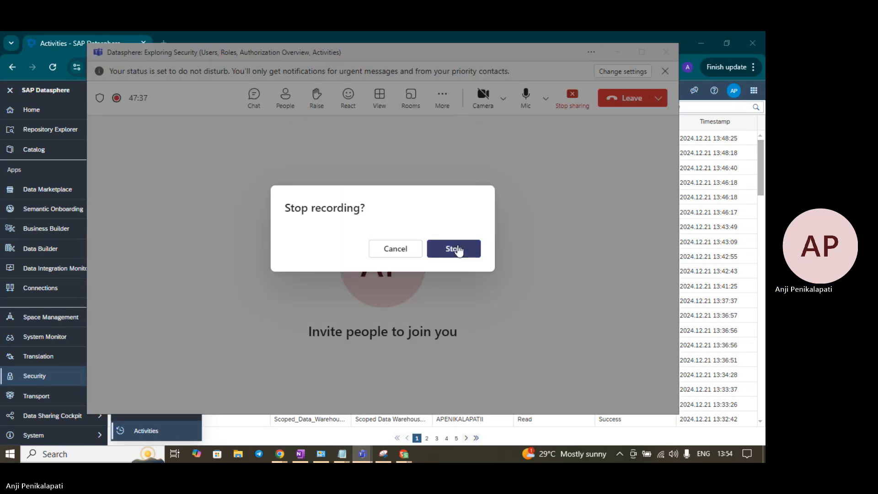